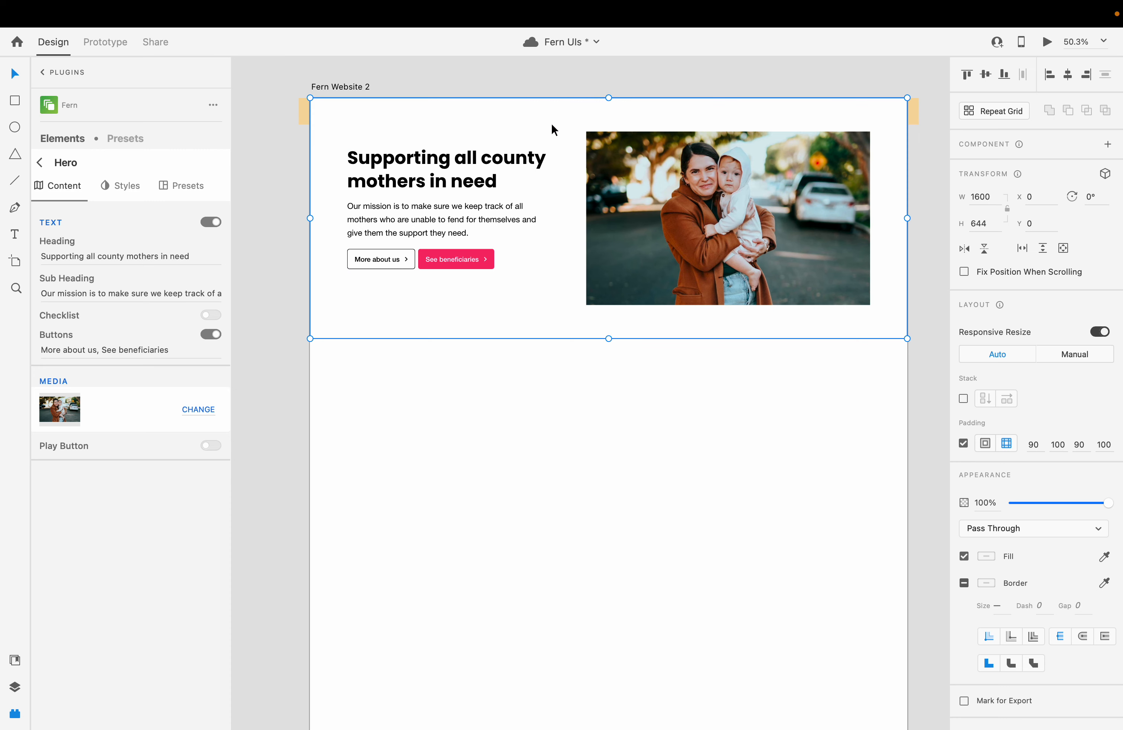
Move the hero section directly below the navbar at Y 71 and switch its layout to CNTR
key(Escape)
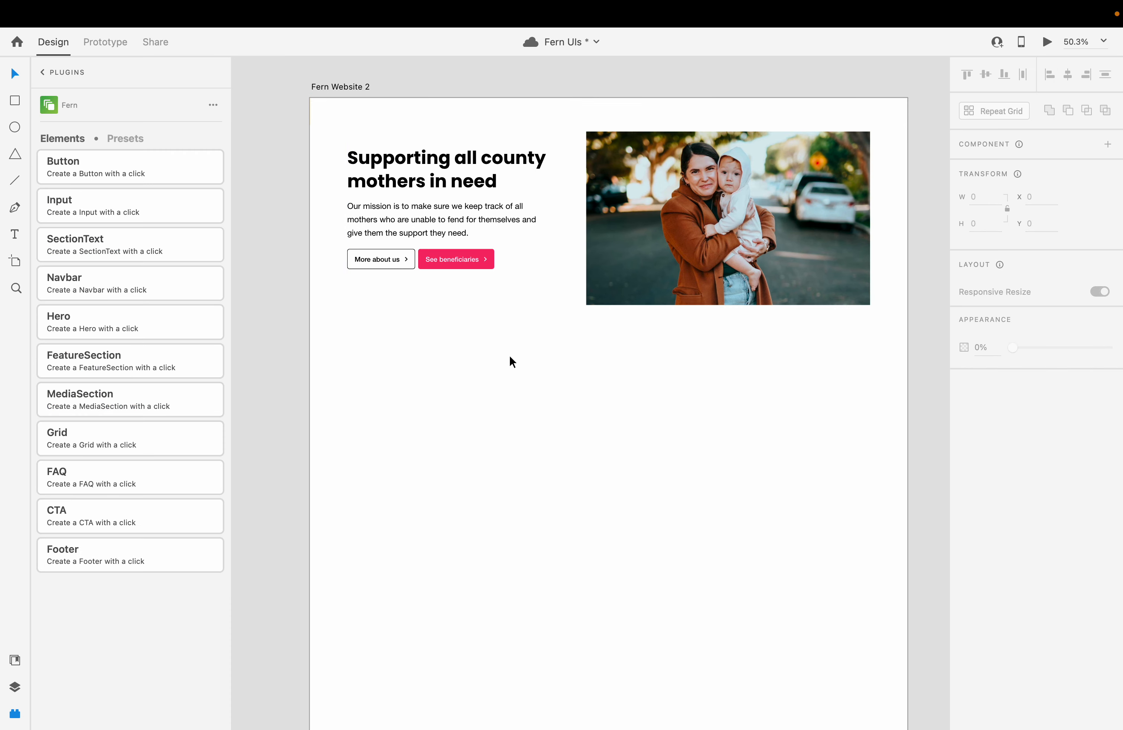
drag(513, 112, 517, 138)
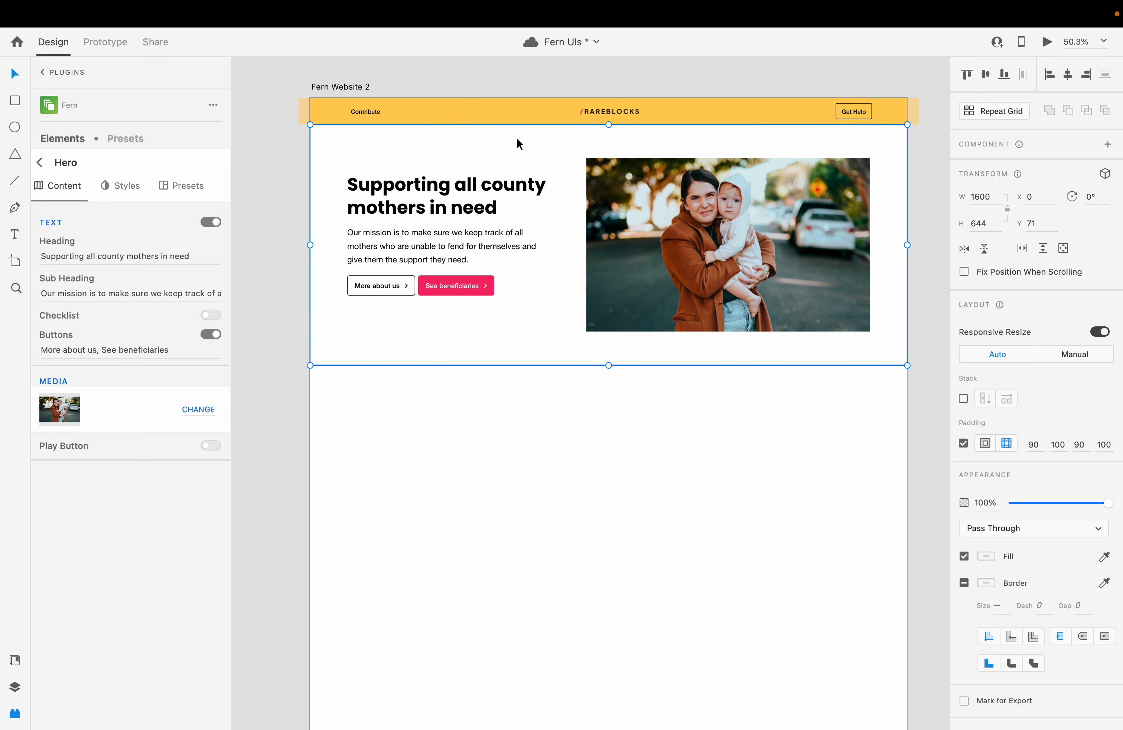
click(124, 190)
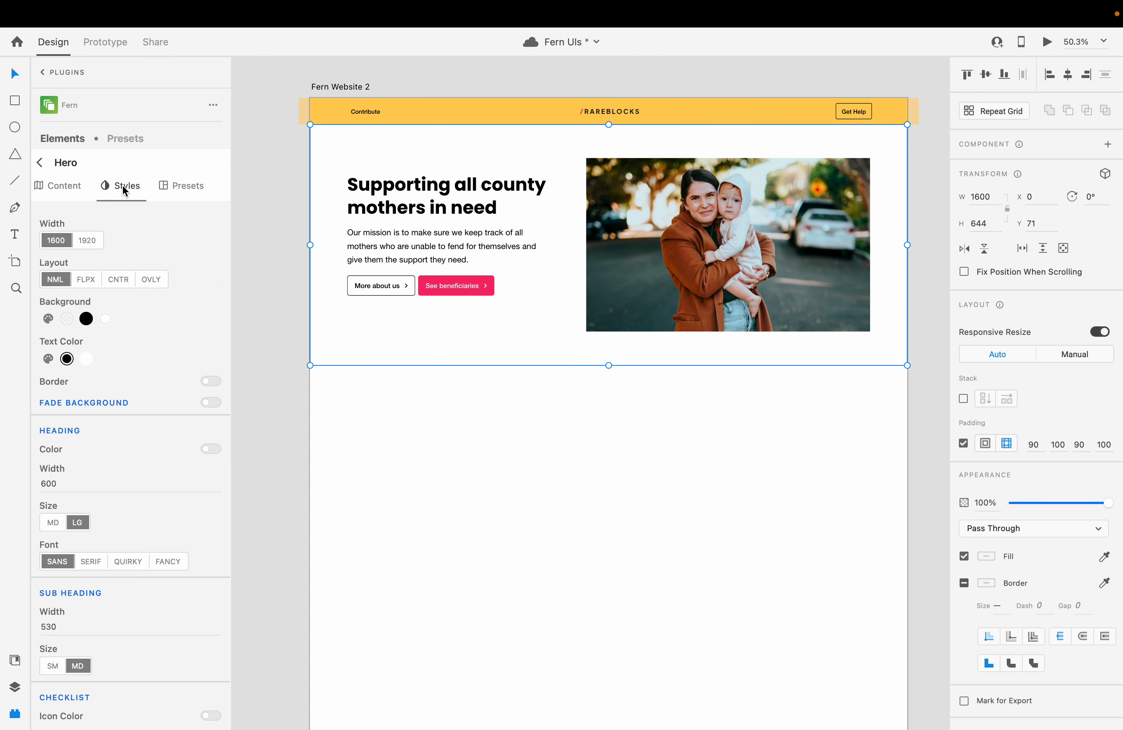
click(120, 280)
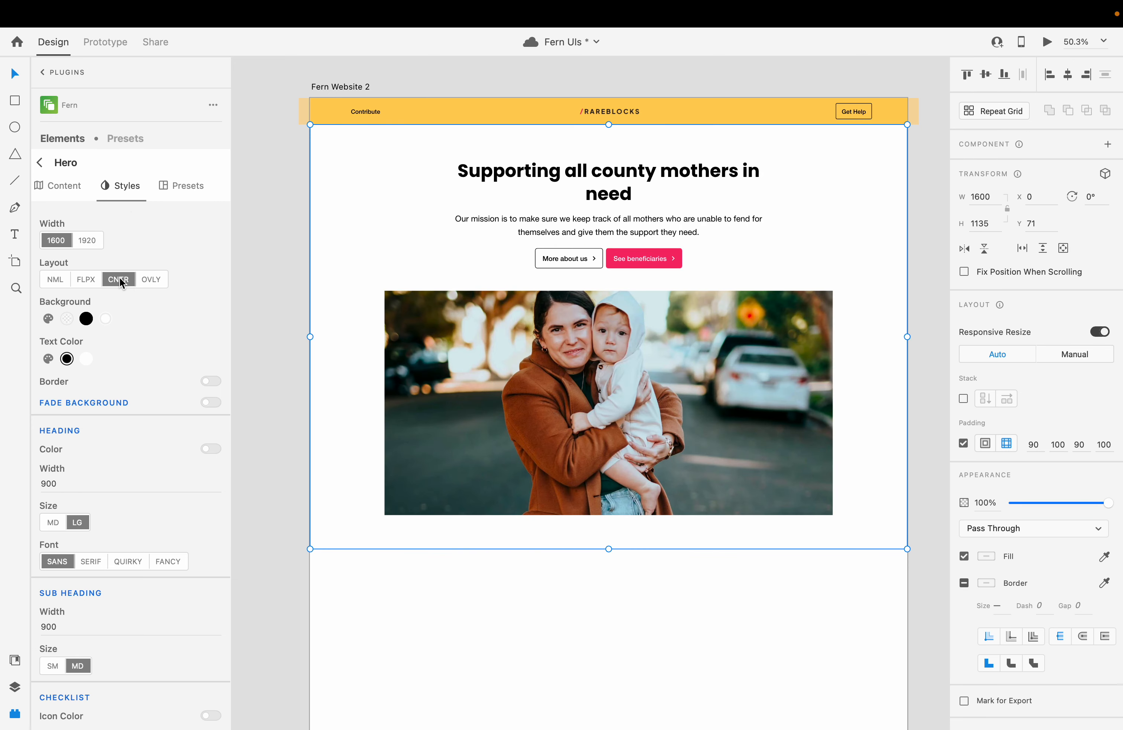
Remove the word "all" from the hero heading so it reads "Supporting county mothers in need"
click(54, 190)
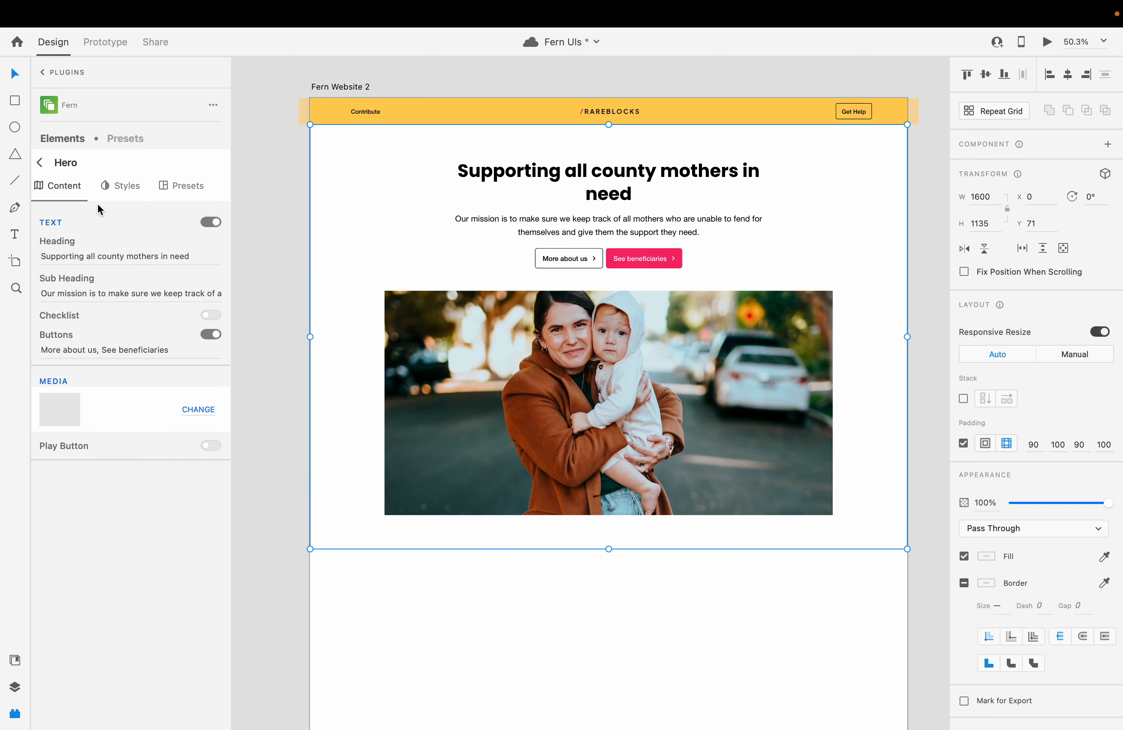
click(199, 258)
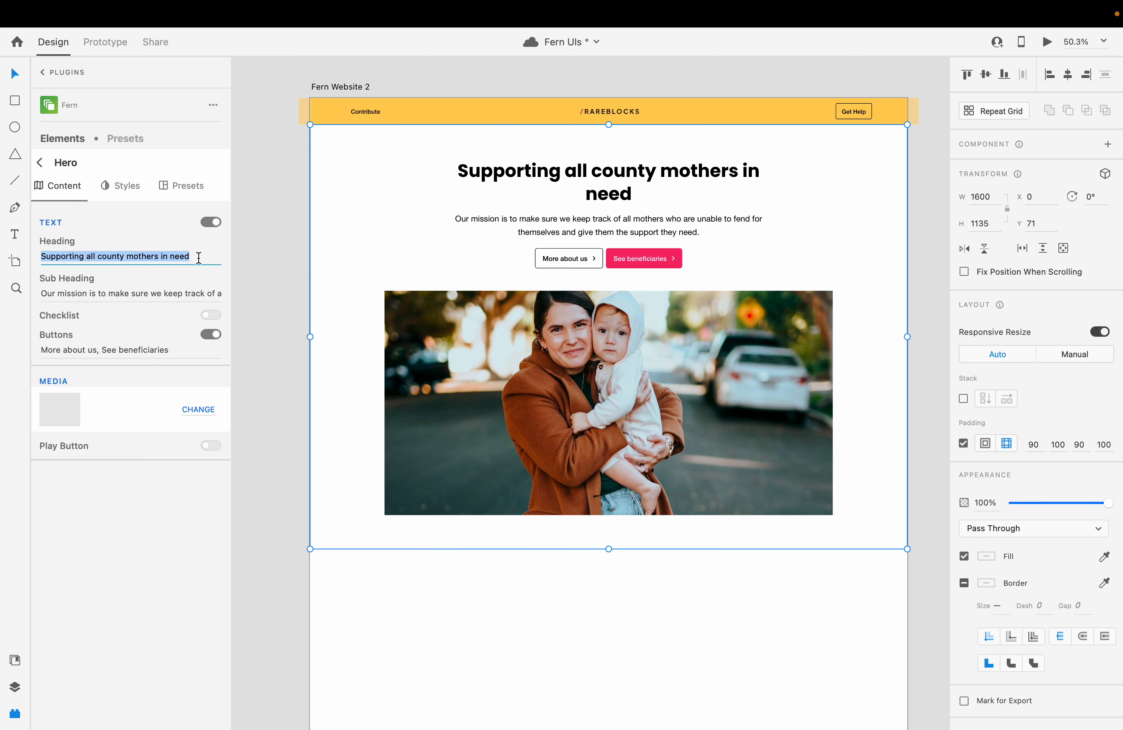
click(88, 257)
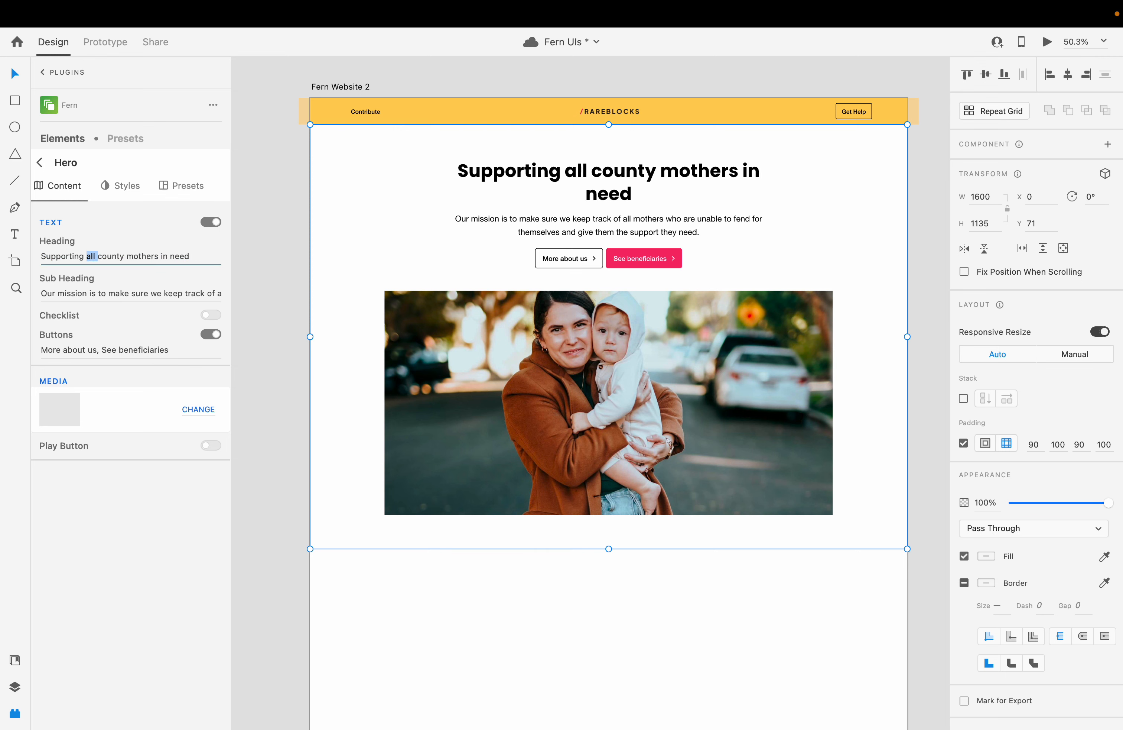
key(BackSpace)
key(Return)
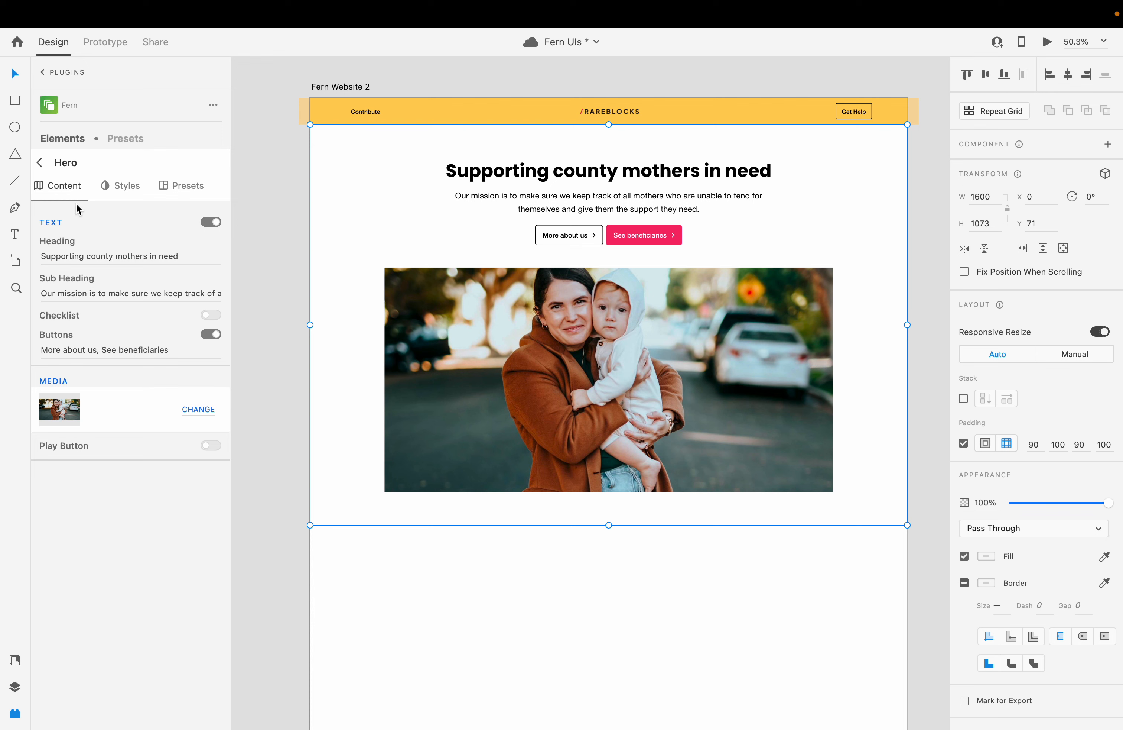
Set the hero's background to the yellow asset color that matches the navbar
click(124, 186)
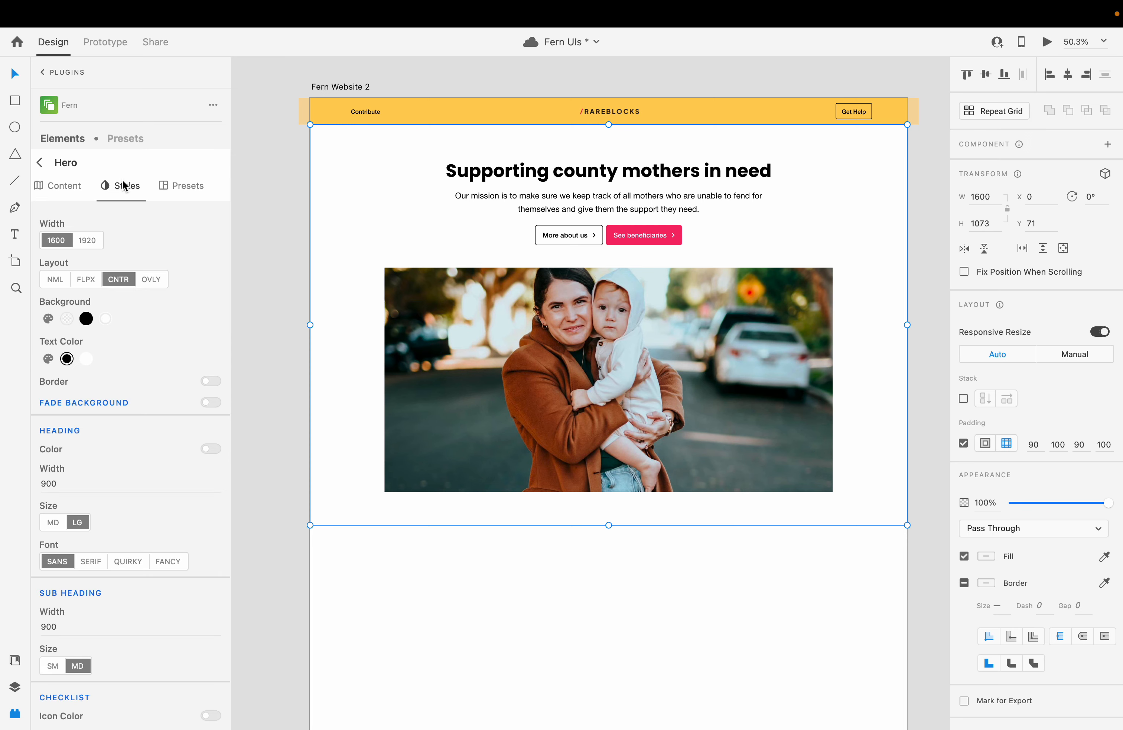
click(48, 318)
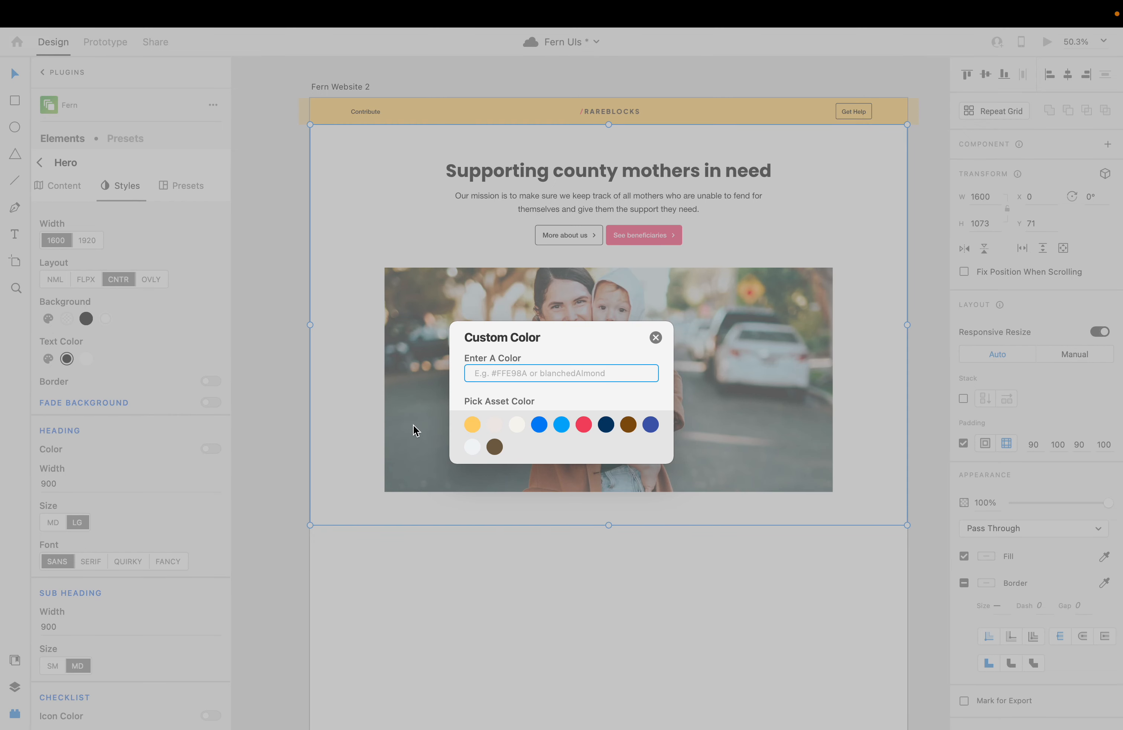
click(472, 425)
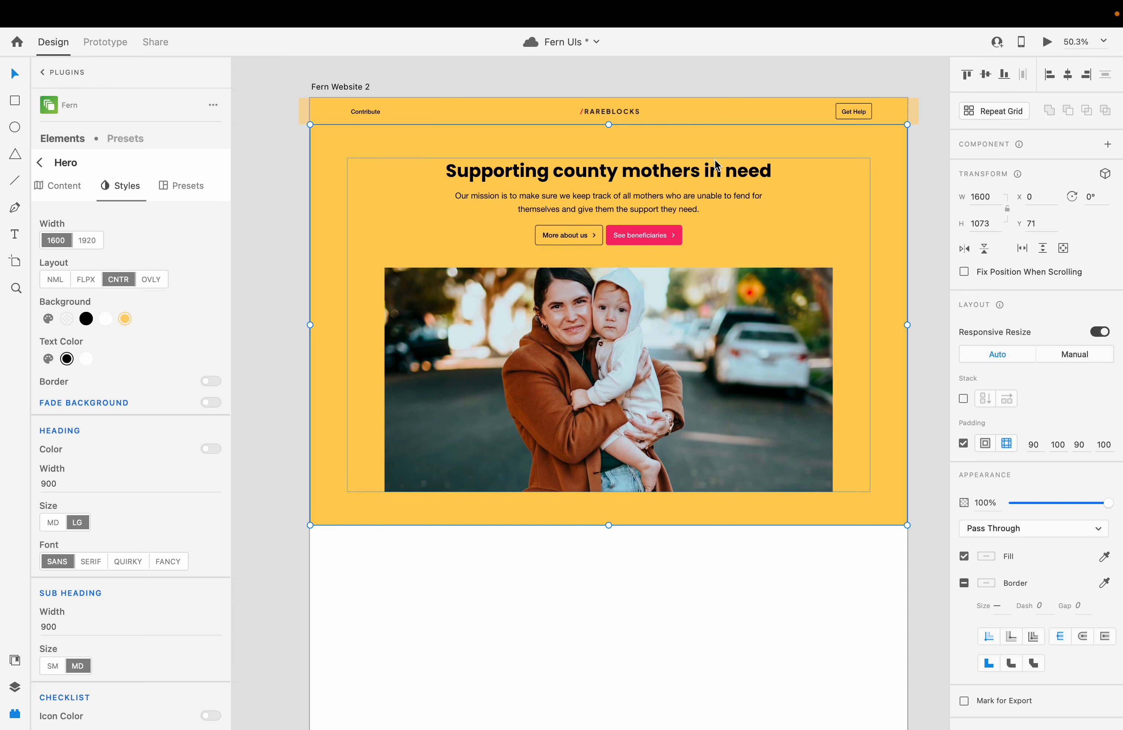
Nudge the hero section up 50 px to Y 21 so it overlaps the navbar, and preview the page
key(shift+Up)
key(shift+Up)
key(shift+Up)
key(shift+Up)
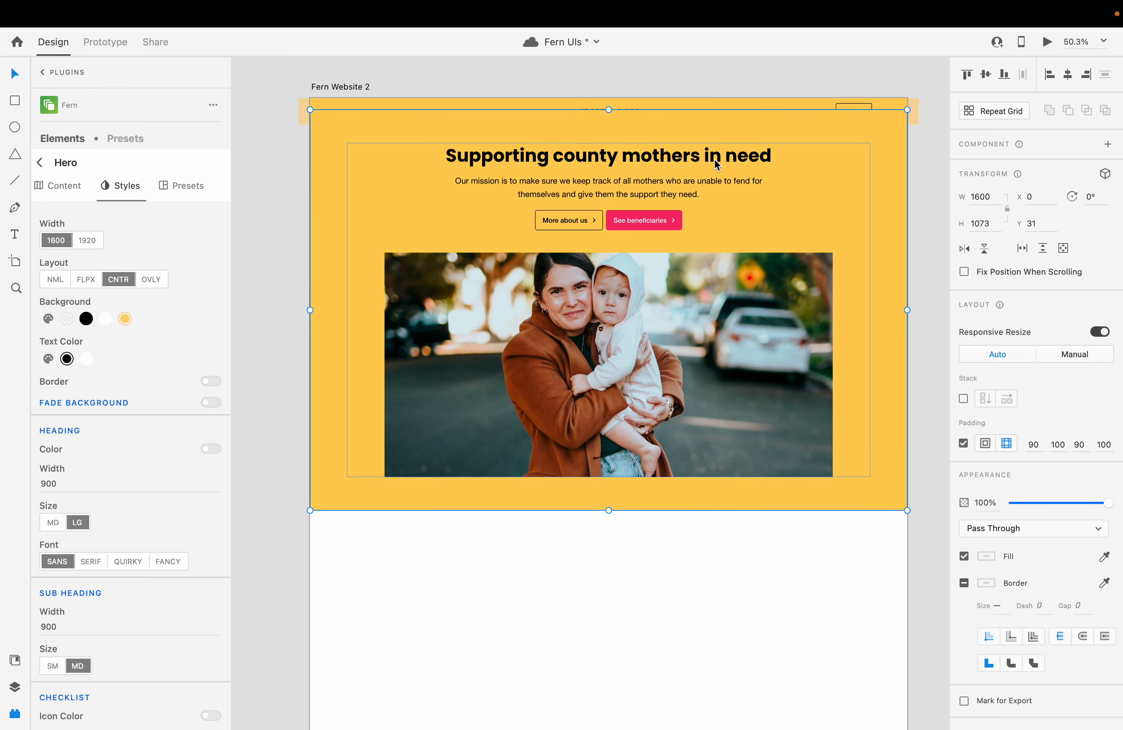
key(shift+Up)
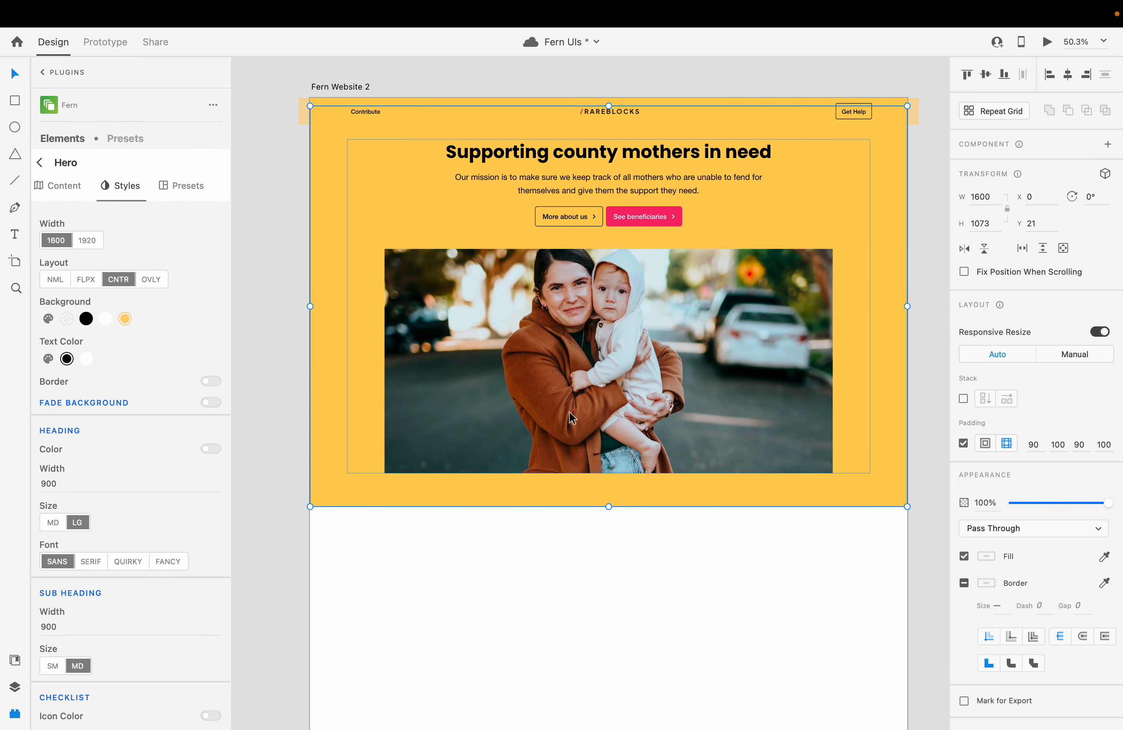
key(super+Return)
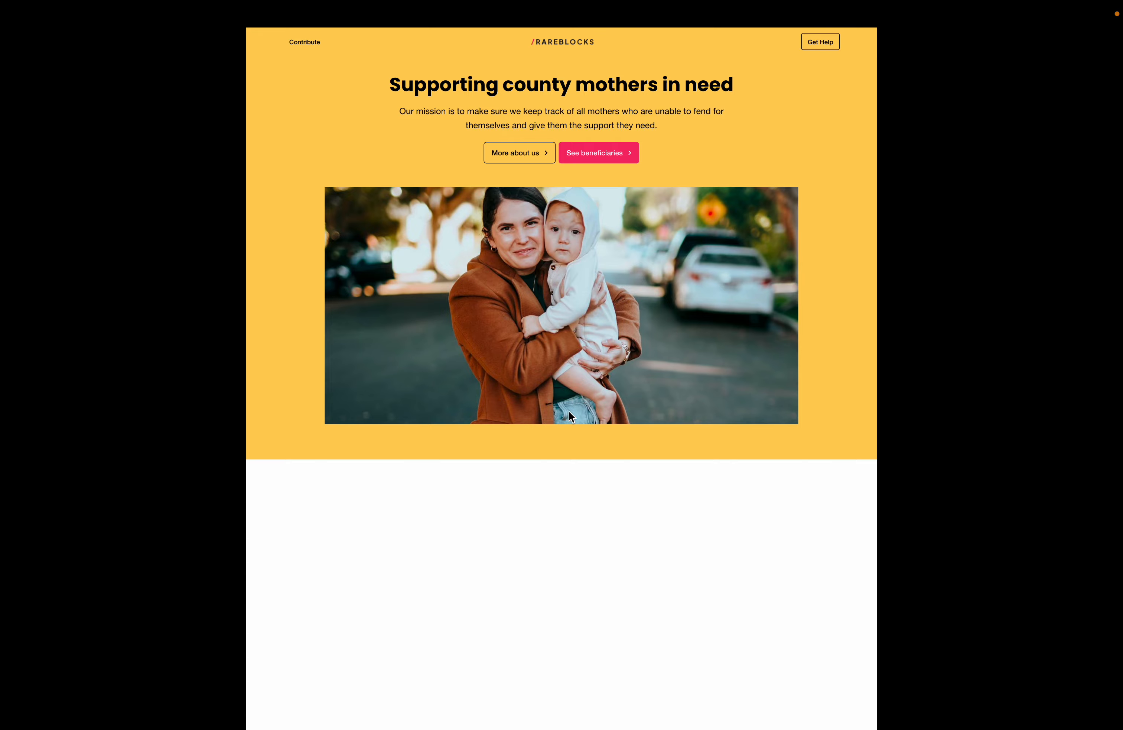
key(Escape)
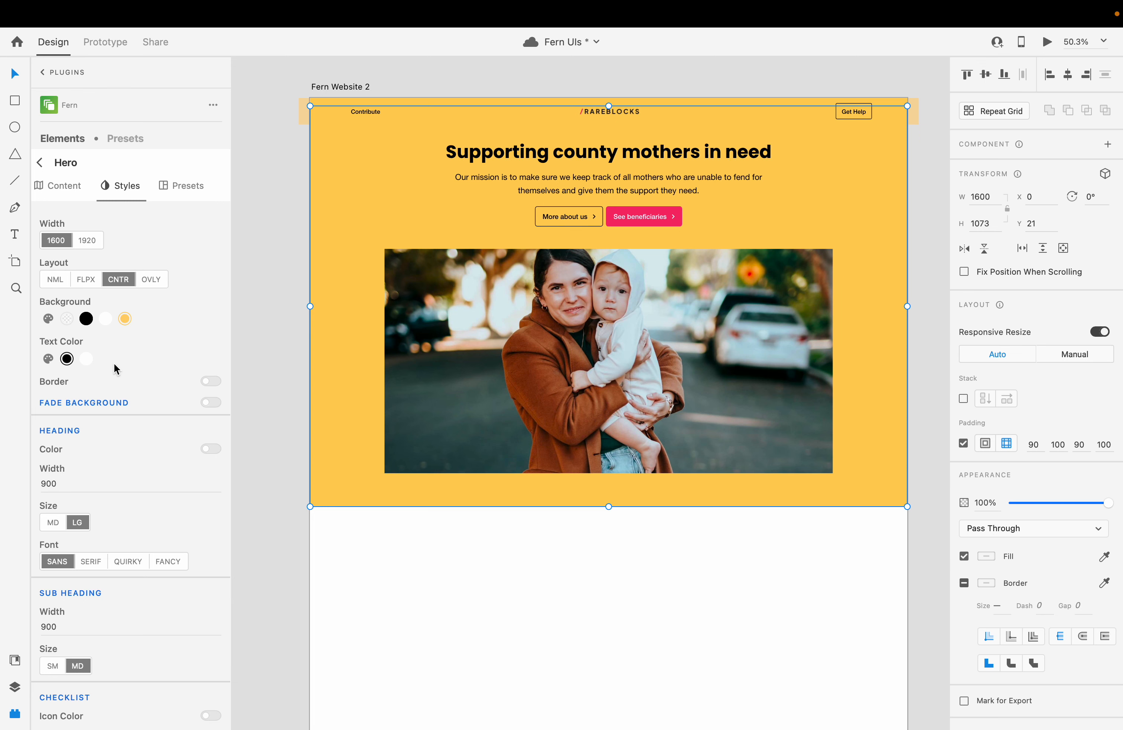
Turn off the theme color for the hero's buttons and deselect the section
scroll(121, 459, down, 10)
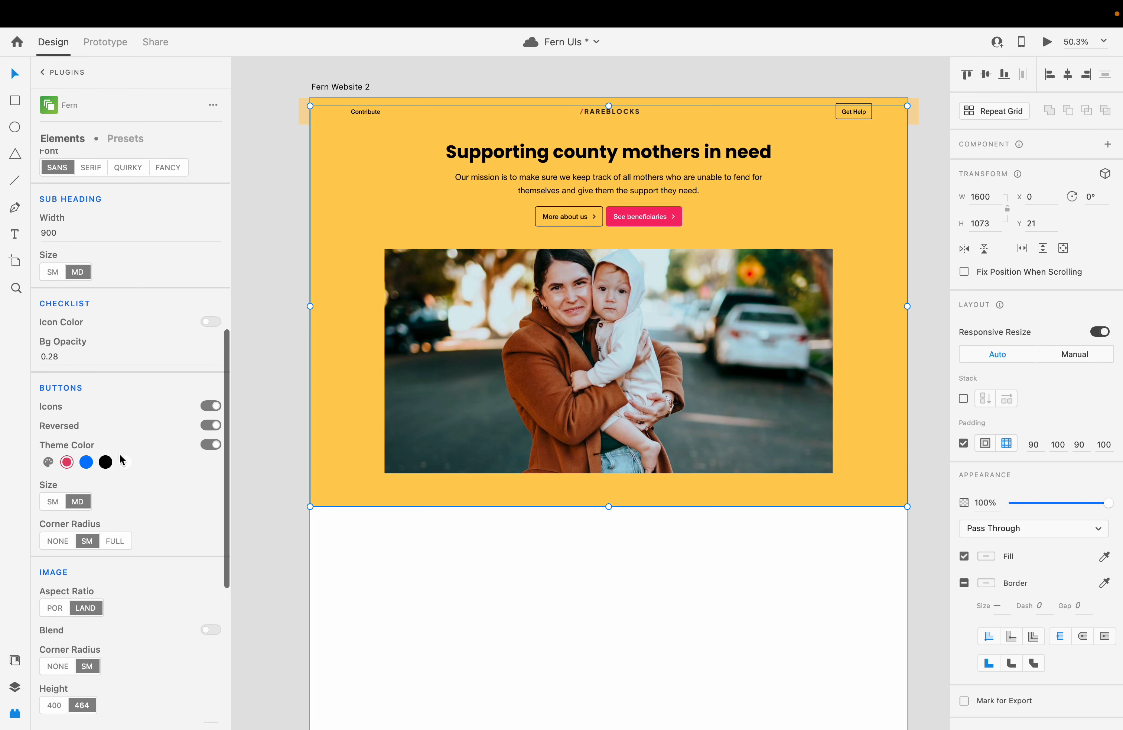
click(210, 431)
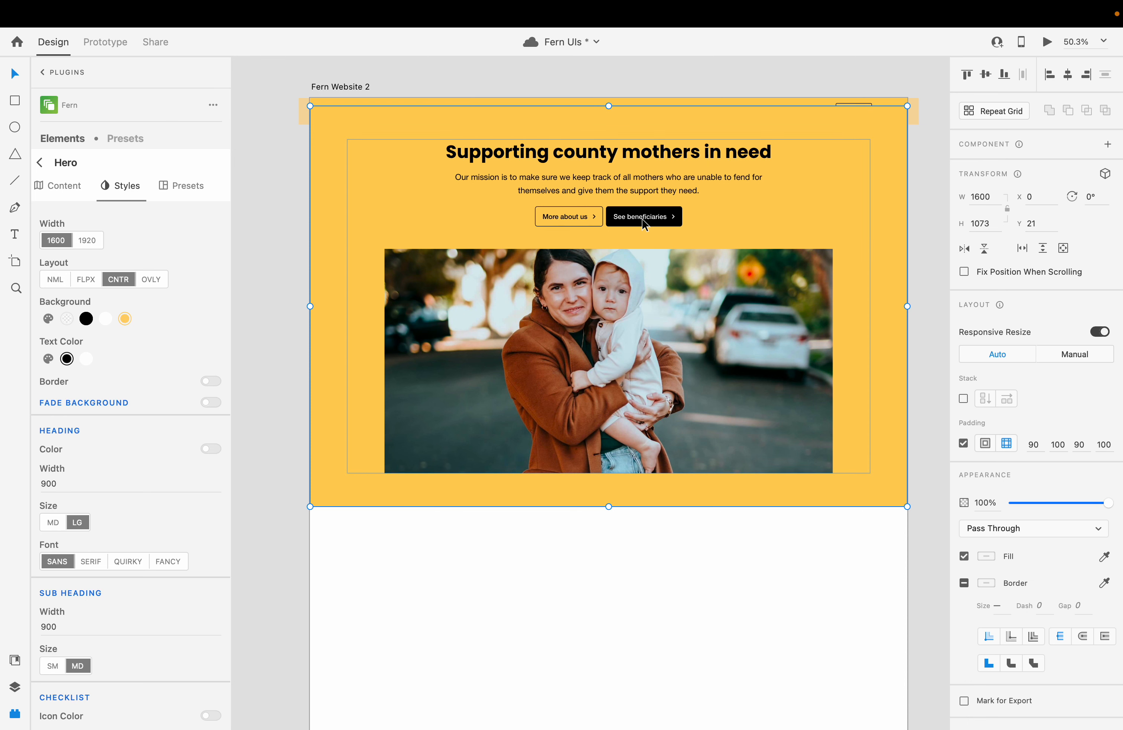
scroll(644, 225, up, 3)
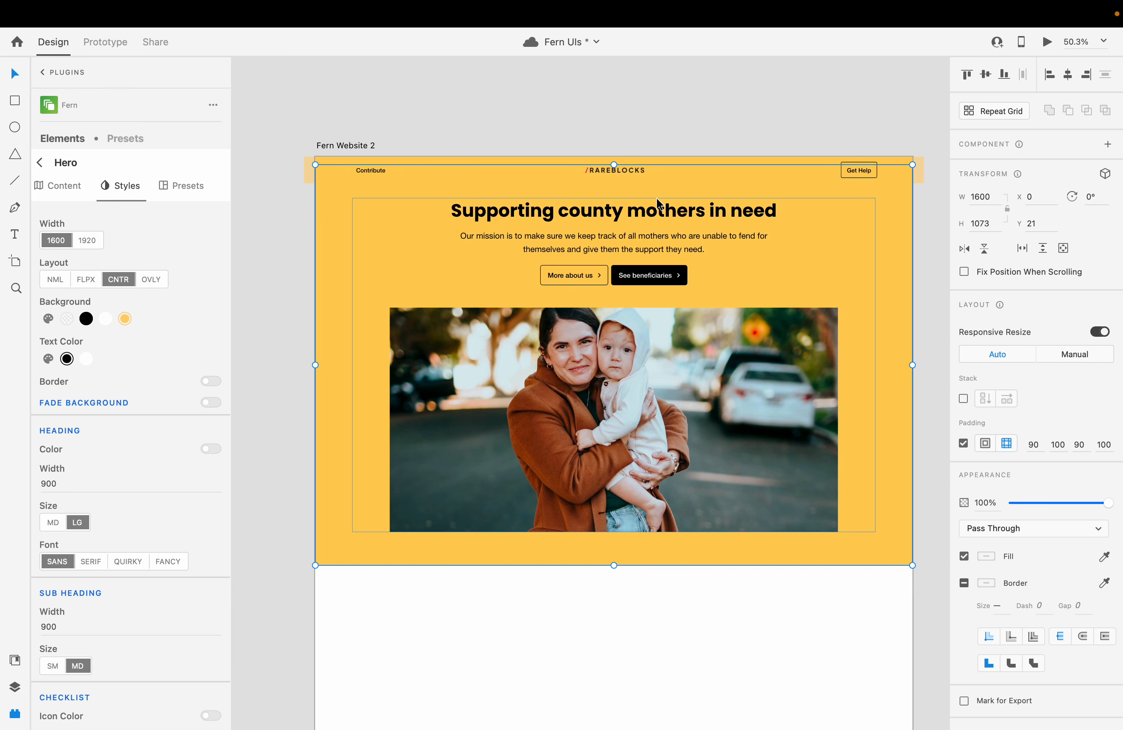
click(678, 119)
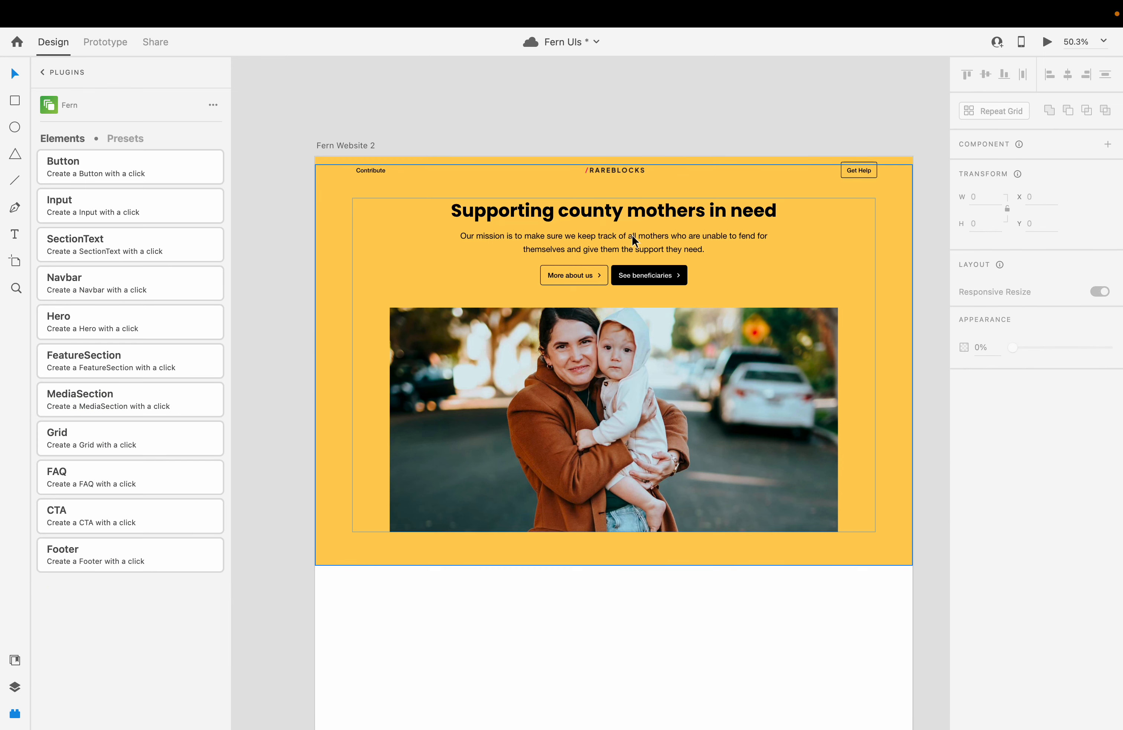
Set the corner radius of the hero's buttons to NONE and its heading font to QUIRKY
click(472, 273)
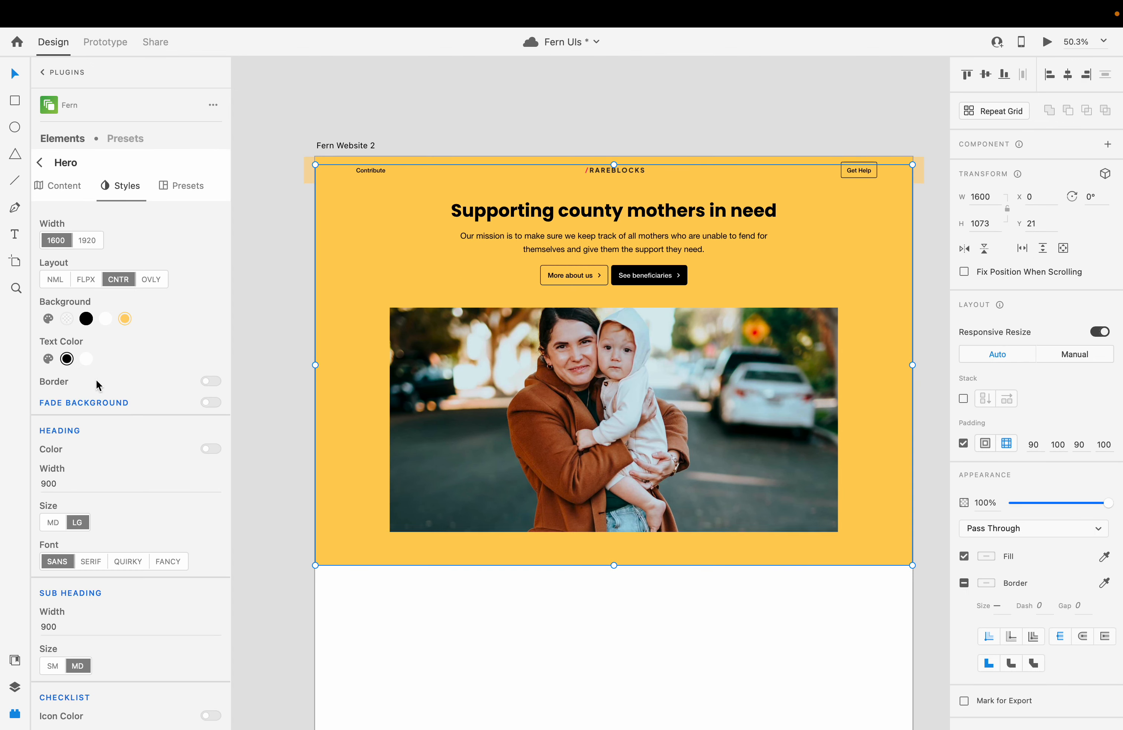
scroll(108, 510, down, 7)
scroll(108, 508, down, 7)
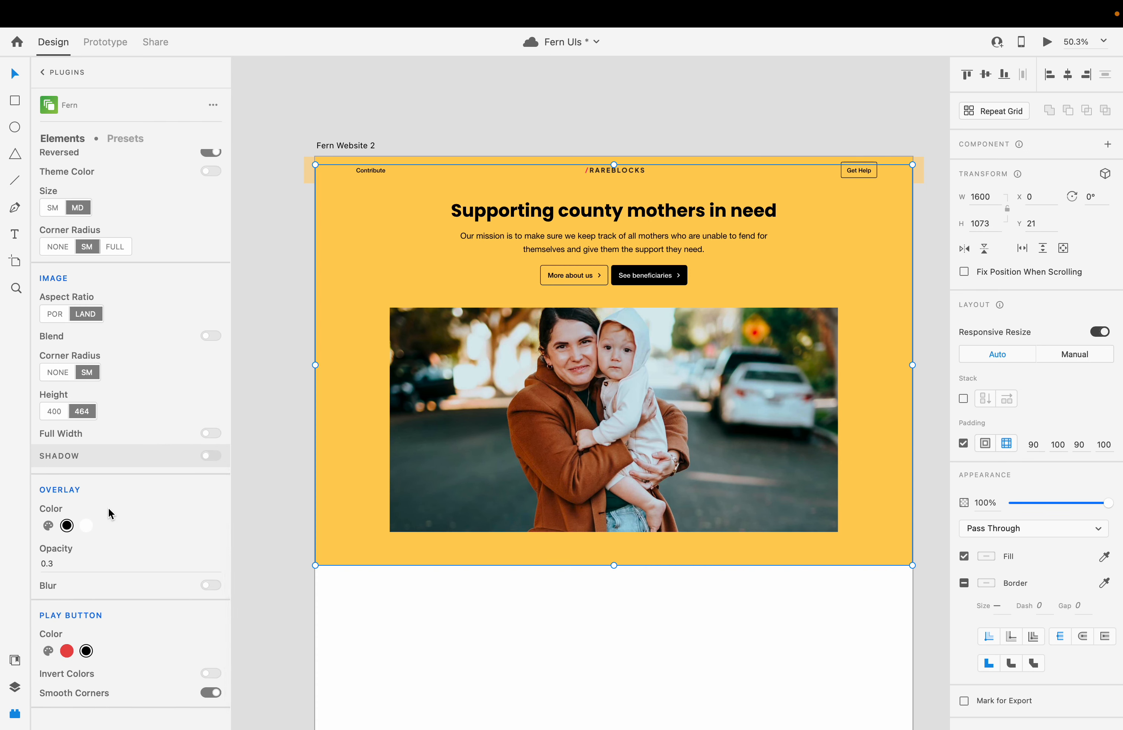
scroll(126, 317, up, 3)
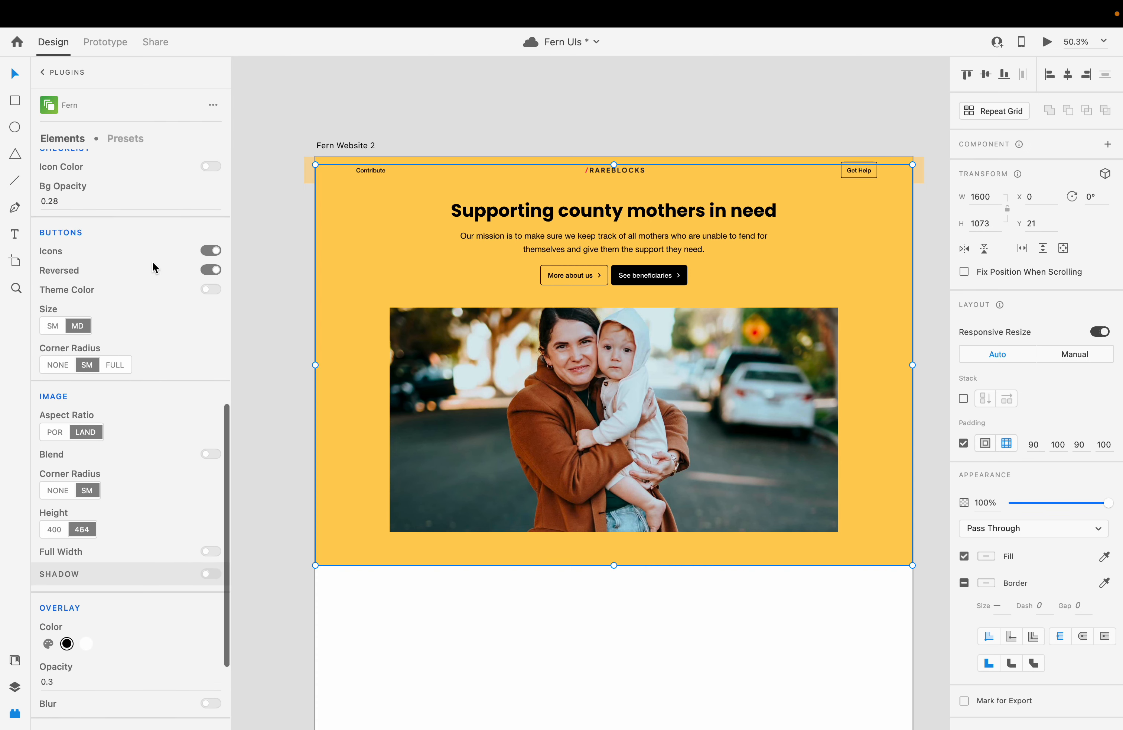
click(51, 365)
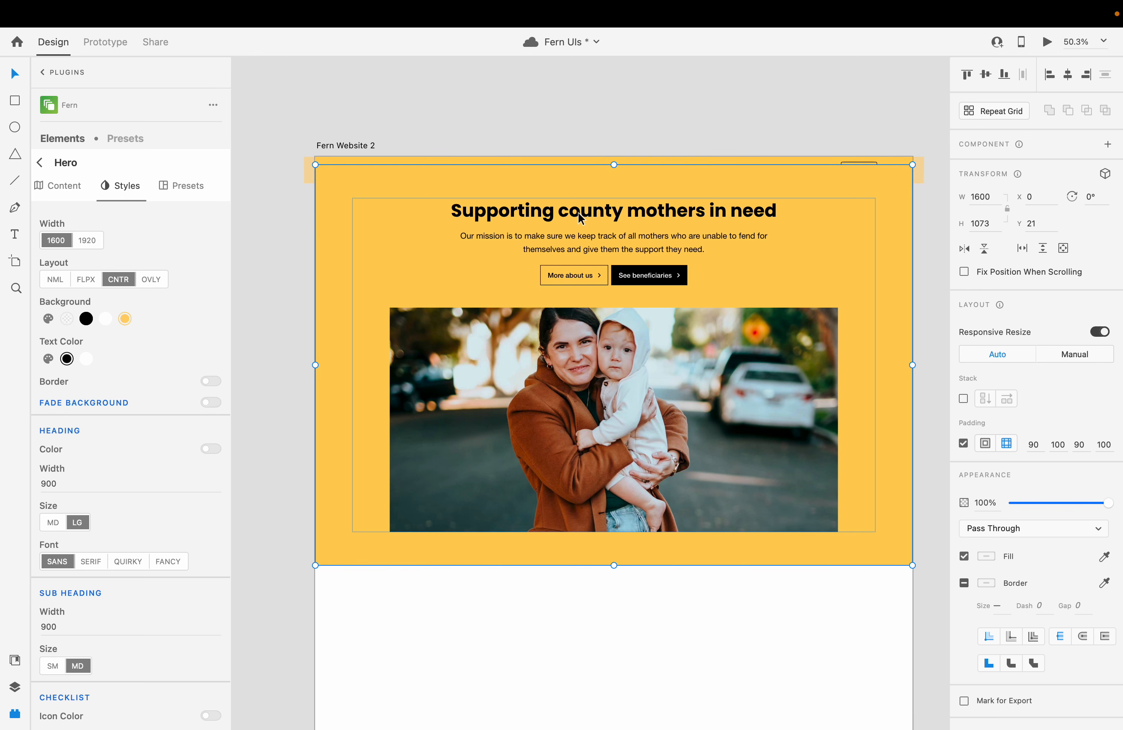
scroll(93, 469, down, 3)
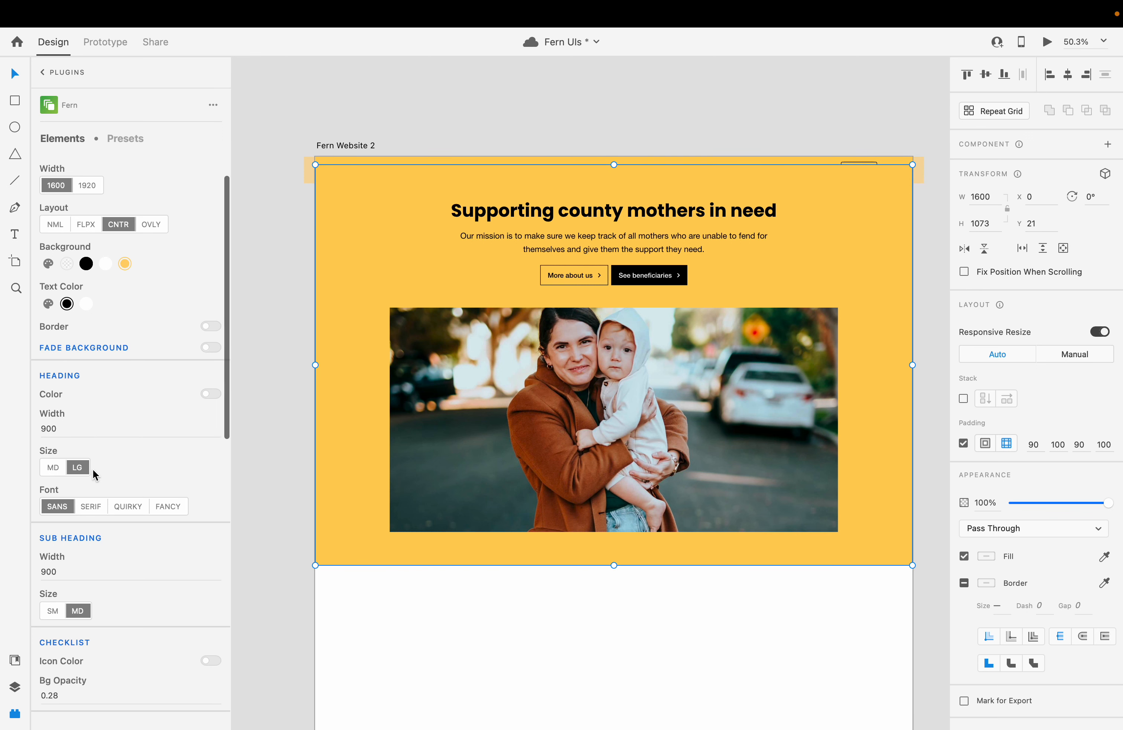
click(130, 492)
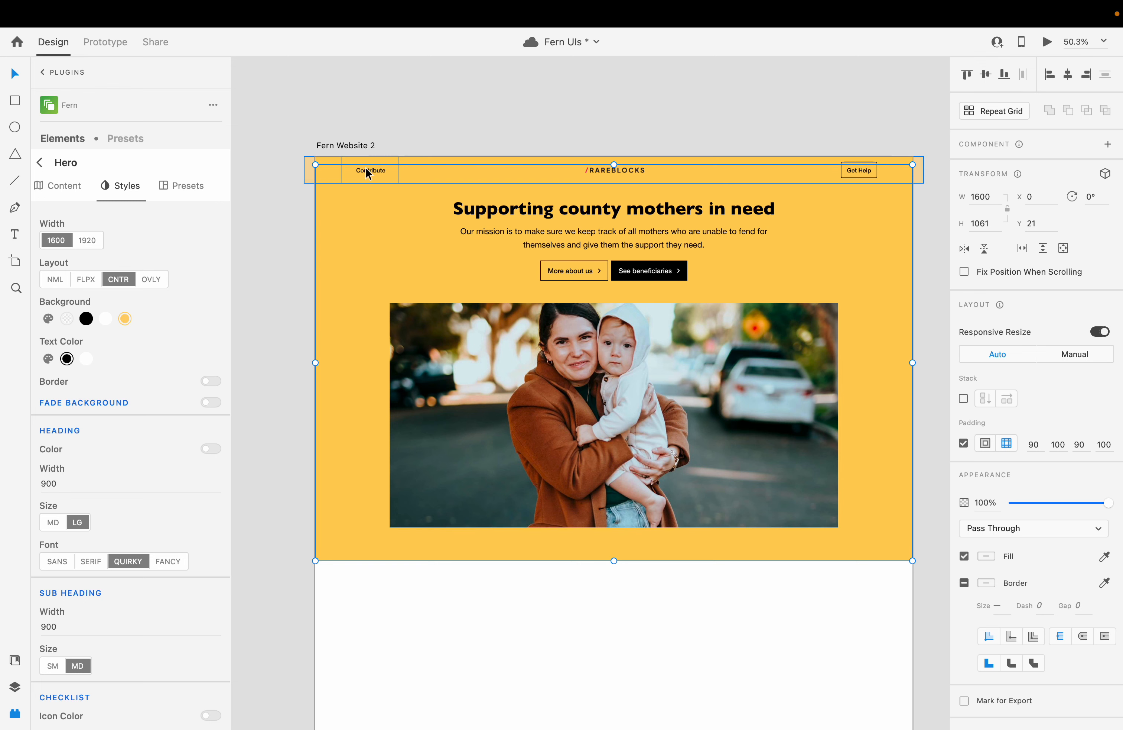
Set the corner radius of the navbar's buttons to NONE and deselect the navbar
click(336, 166)
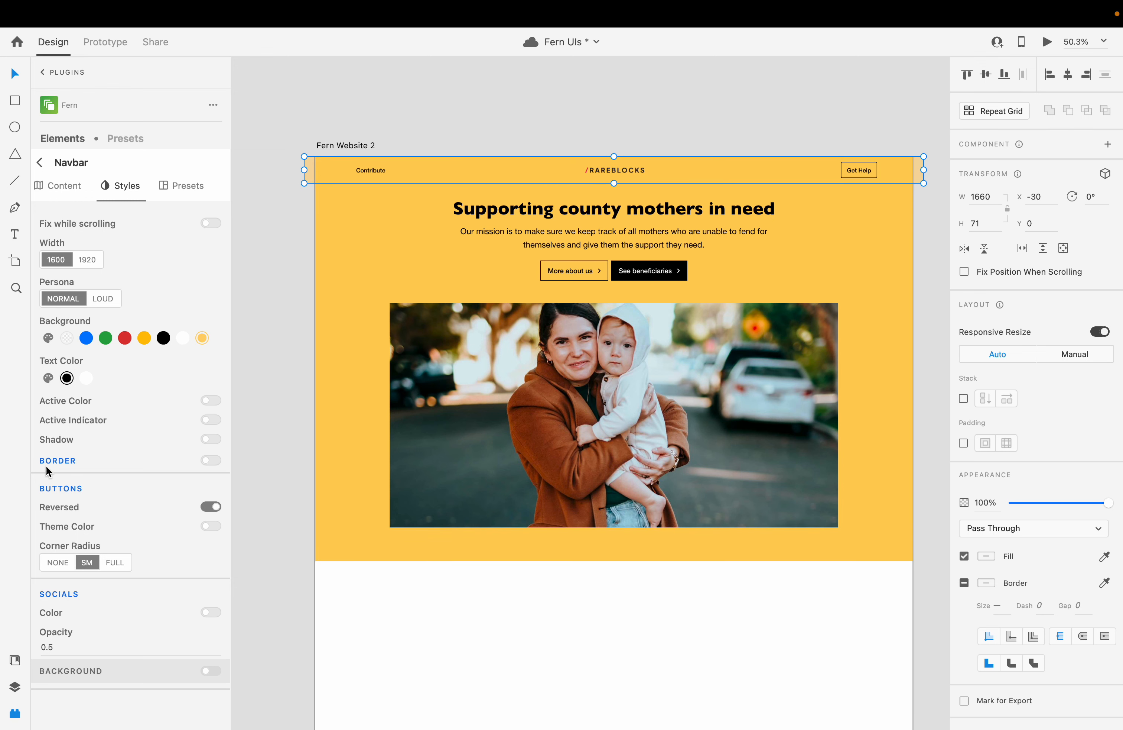
scroll(66, 506, down, 1)
click(60, 565)
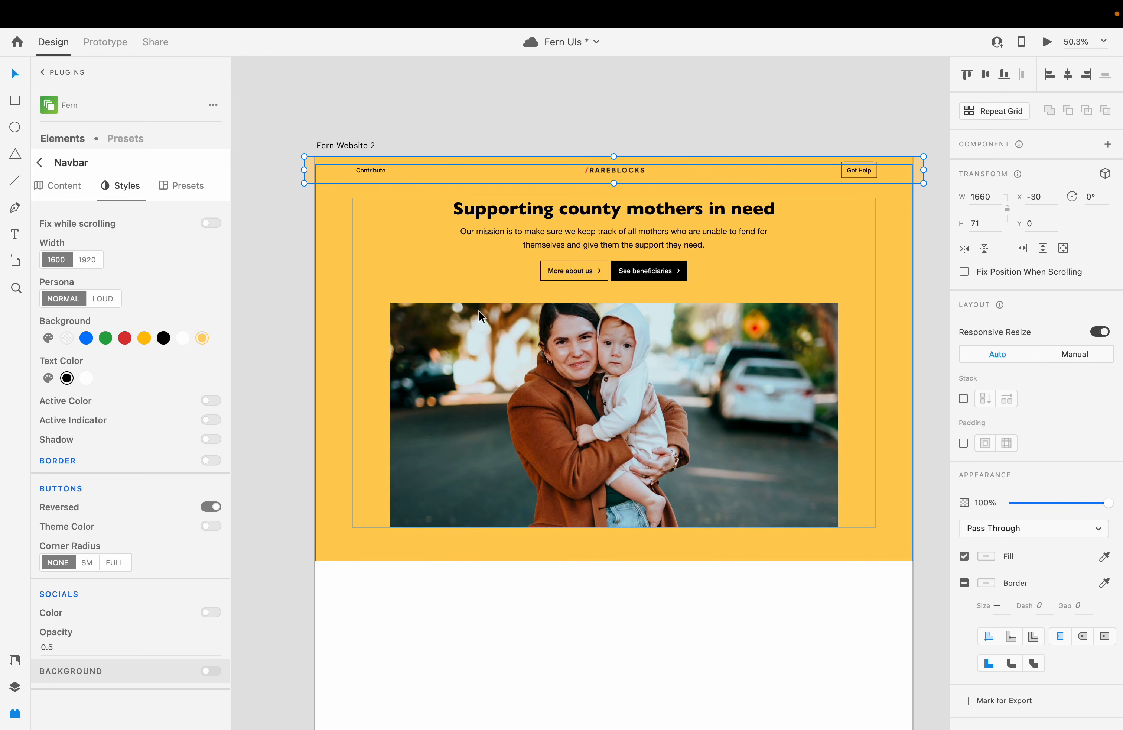
click(431, 637)
Enable the play button on the hero section's image
click(413, 523)
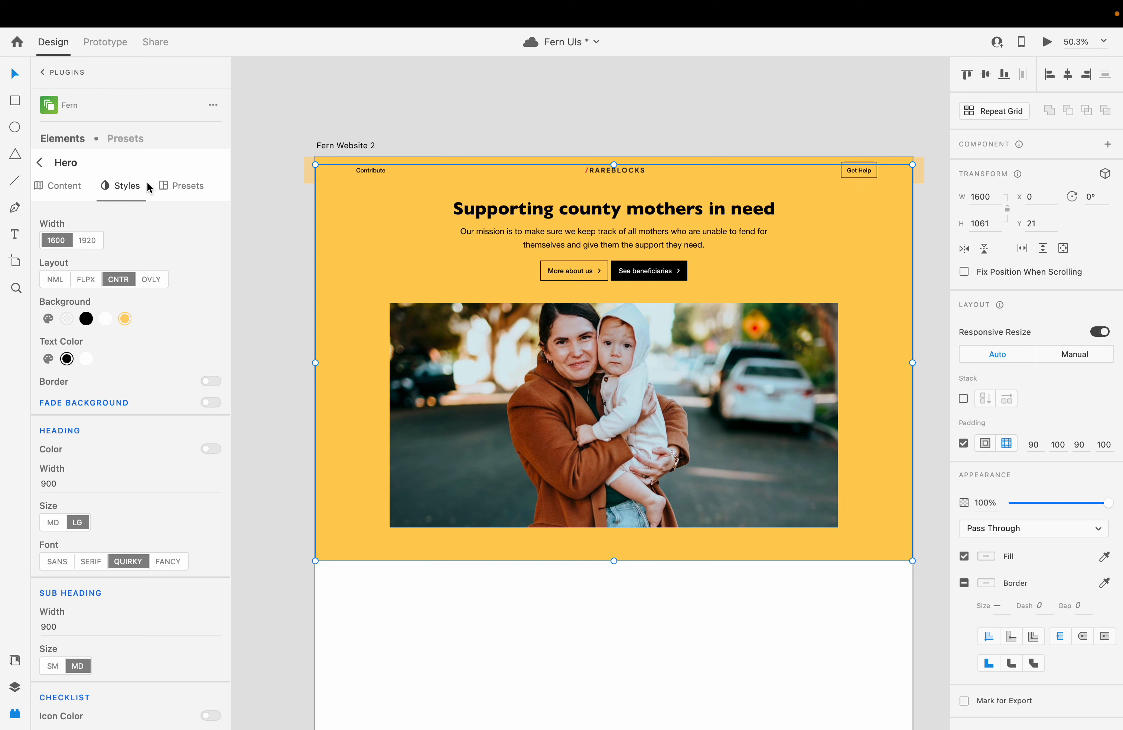
click(62, 187)
click(210, 446)
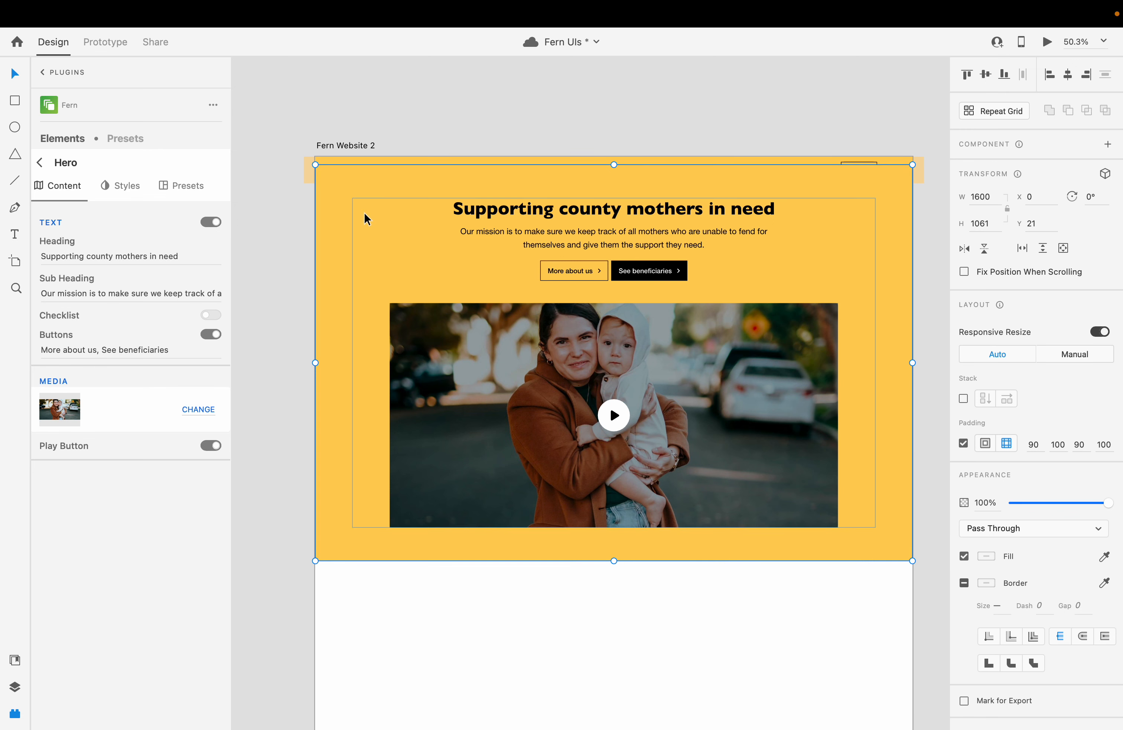
Turn on the hero's fade background and make it fade to the off-white asset color
click(120, 186)
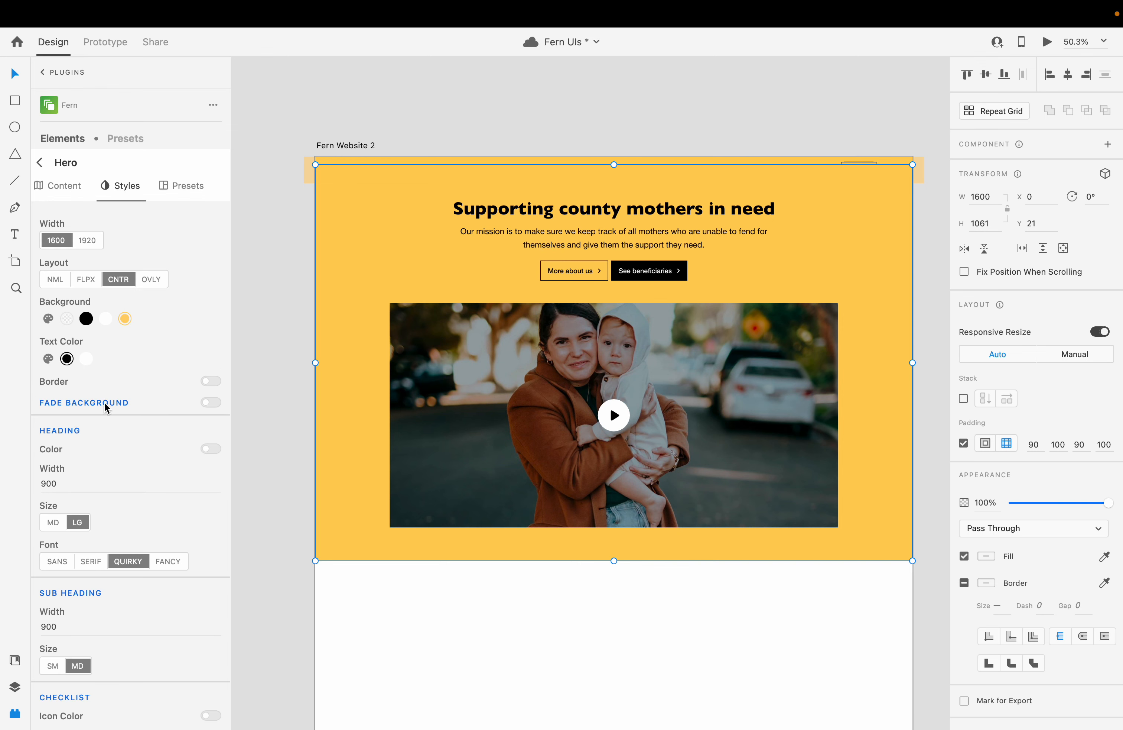
click(216, 404)
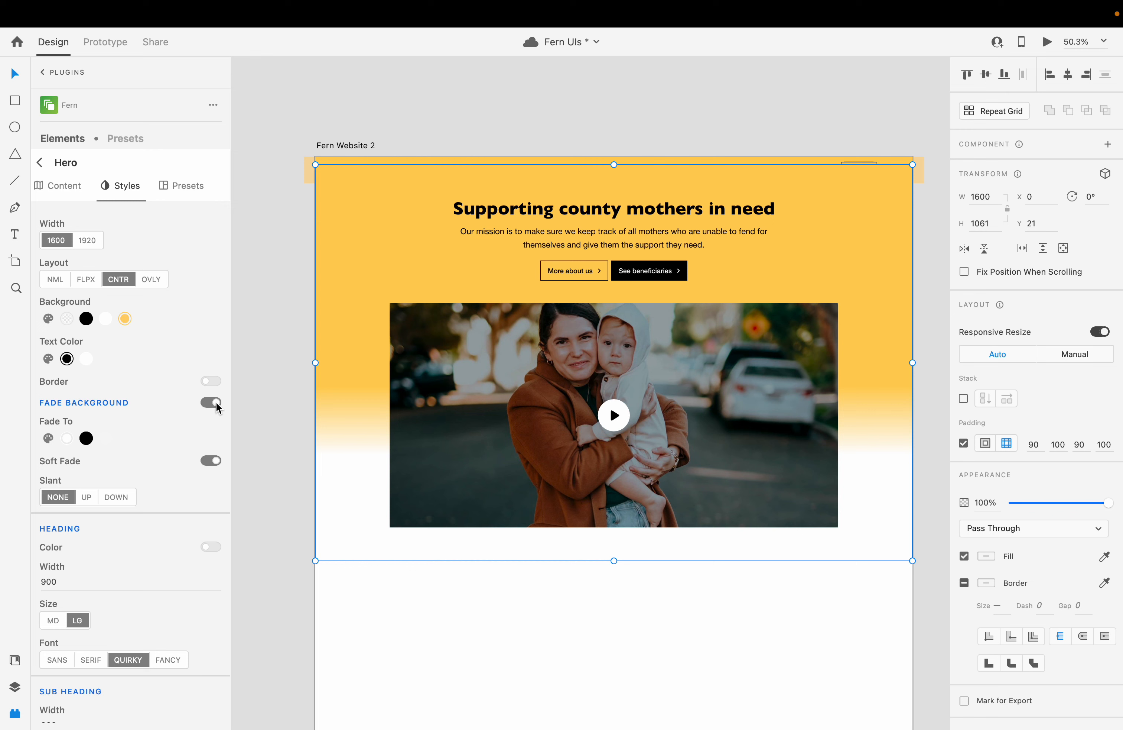
click(48, 438)
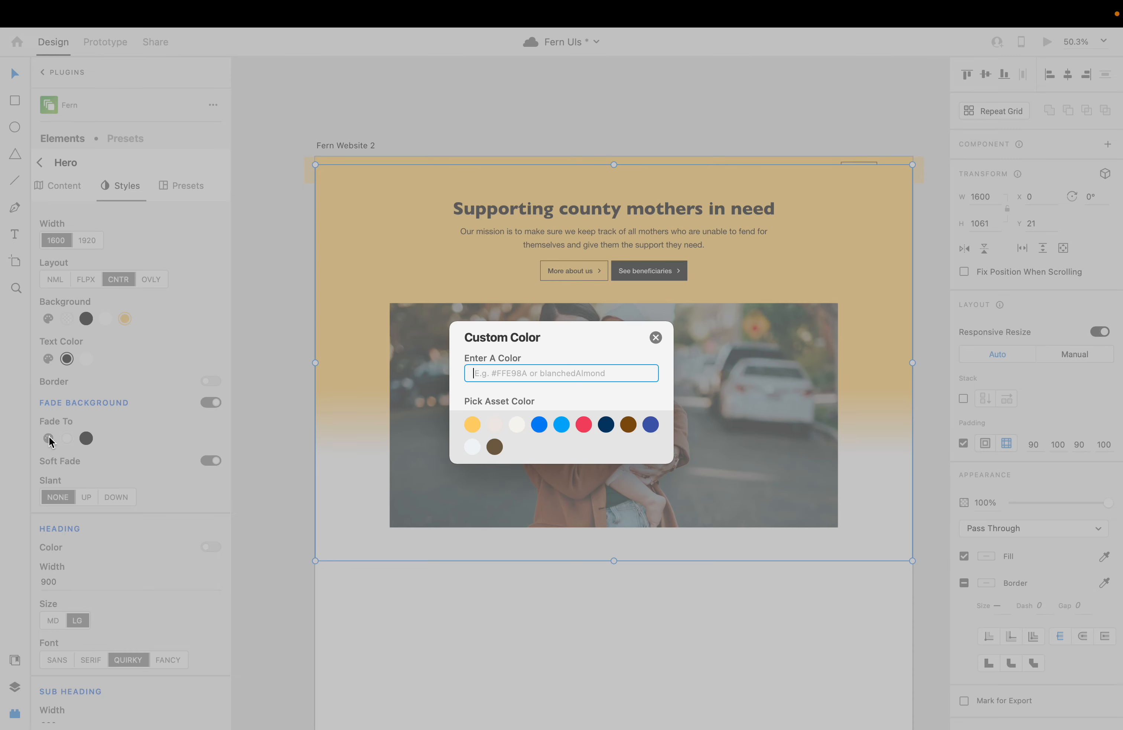
click(516, 427)
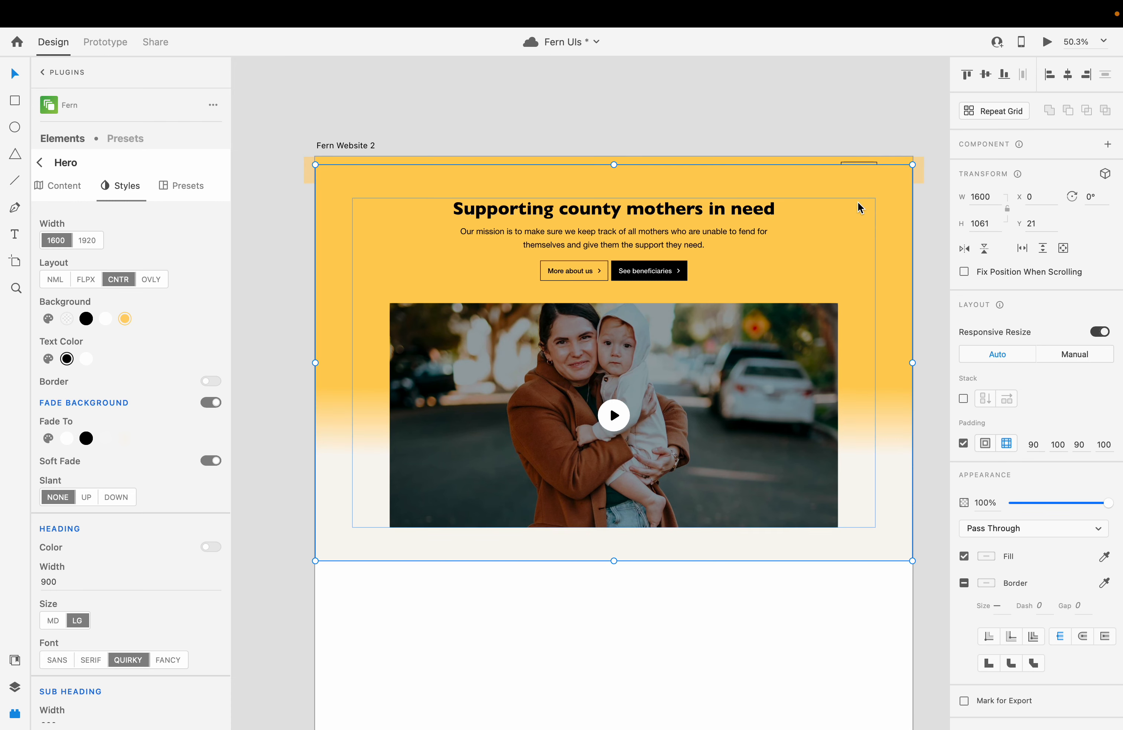
key(Escape)
click(857, 202)
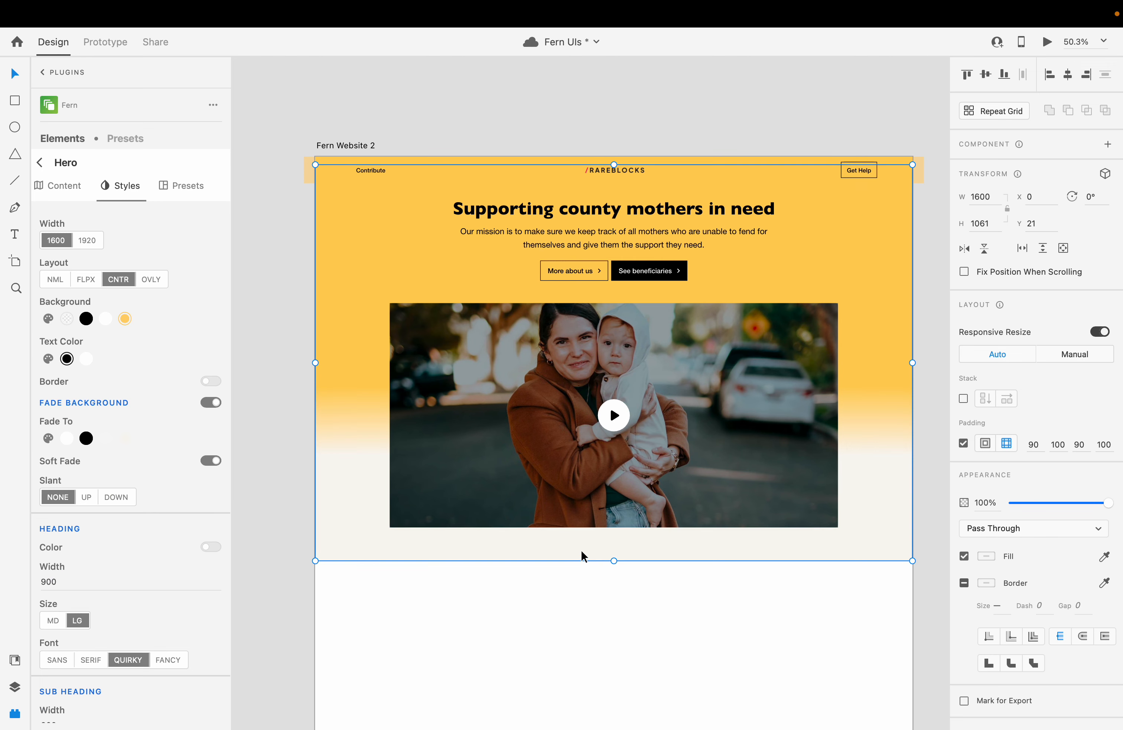
click(516, 604)
Make the navbar stay fixed while scrolling and deselect it
click(427, 169)
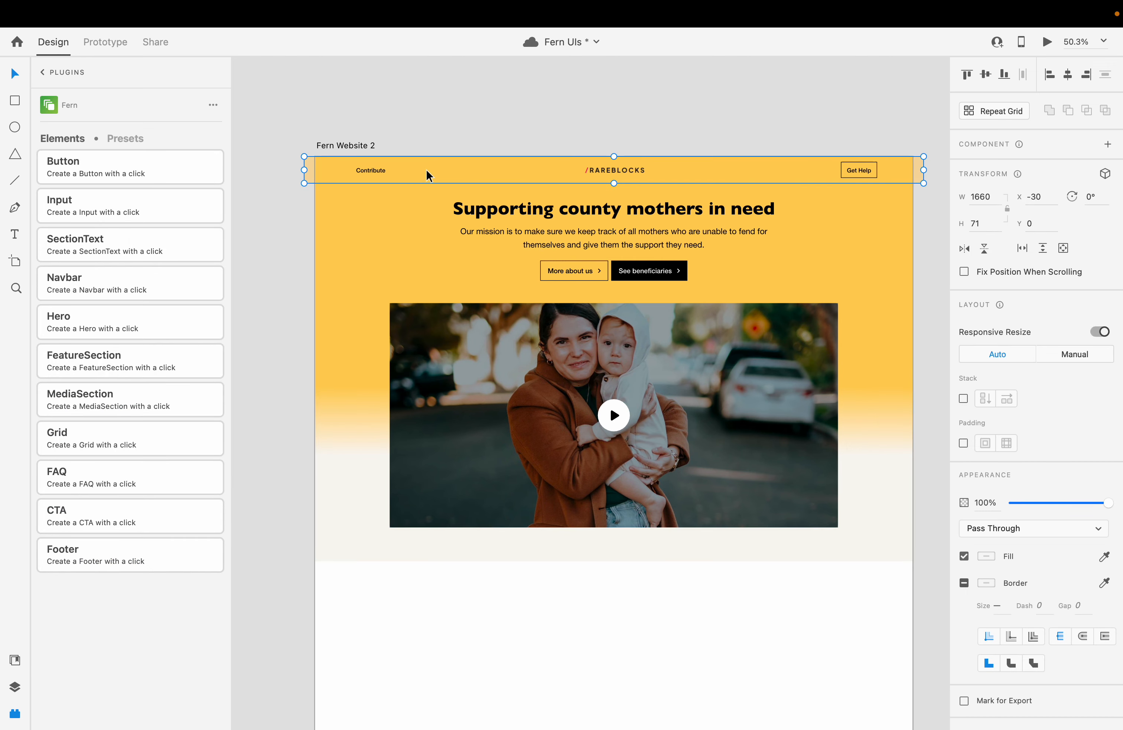
click(211, 221)
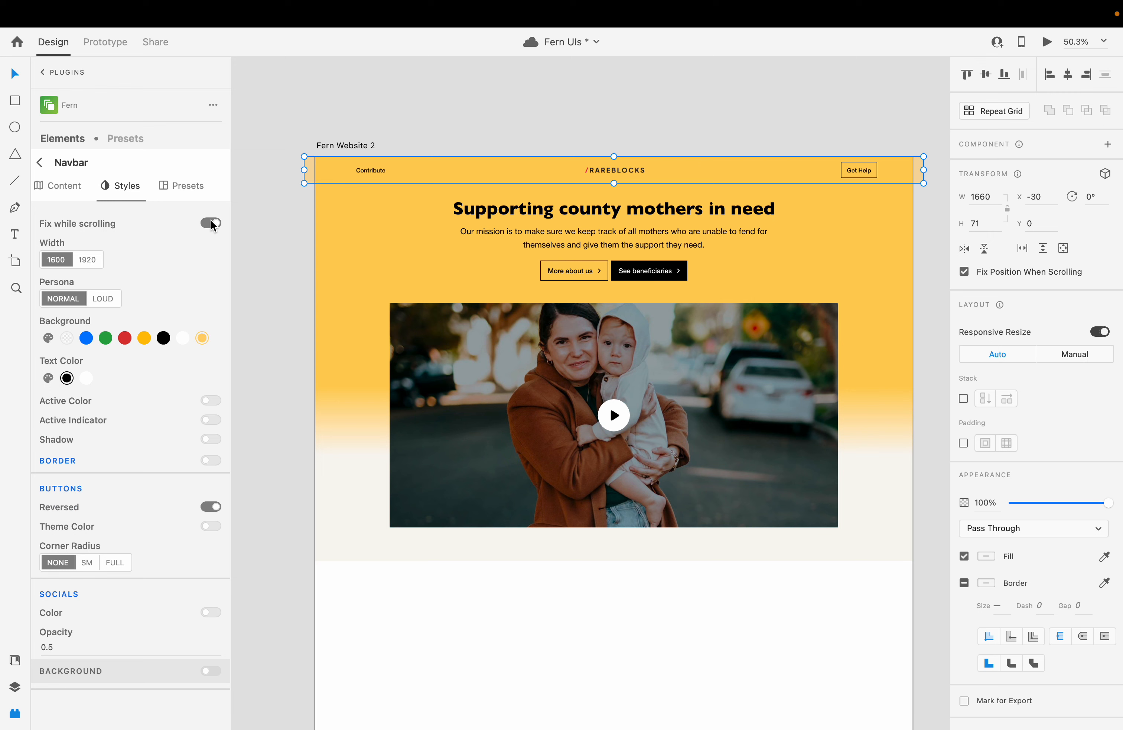
click(390, 597)
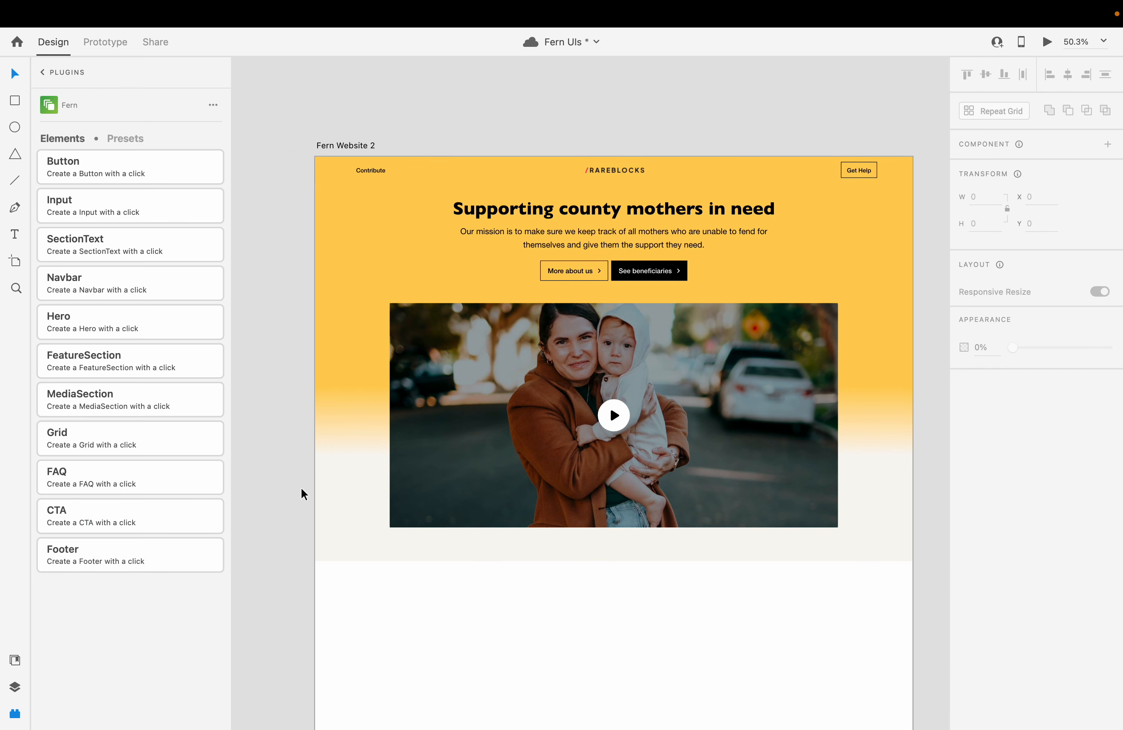
Add a SectionText element and move it just below the hero's image, at about Y 1010
click(331, 439)
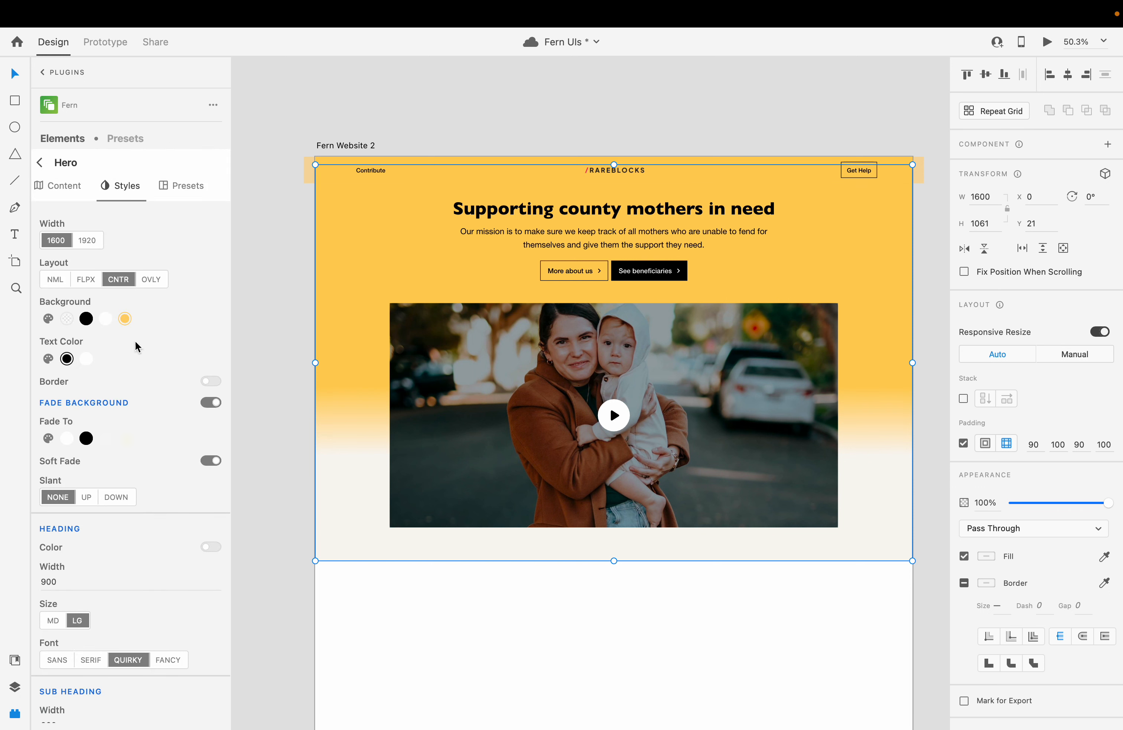
click(62, 191)
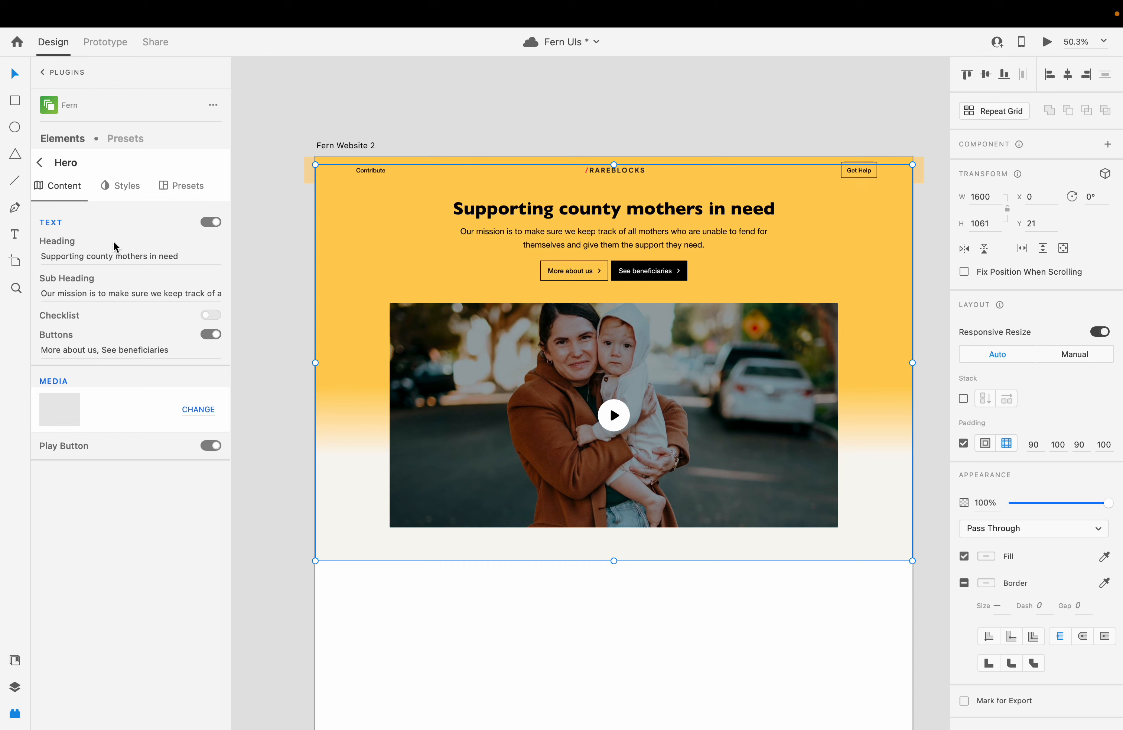
click(39, 164)
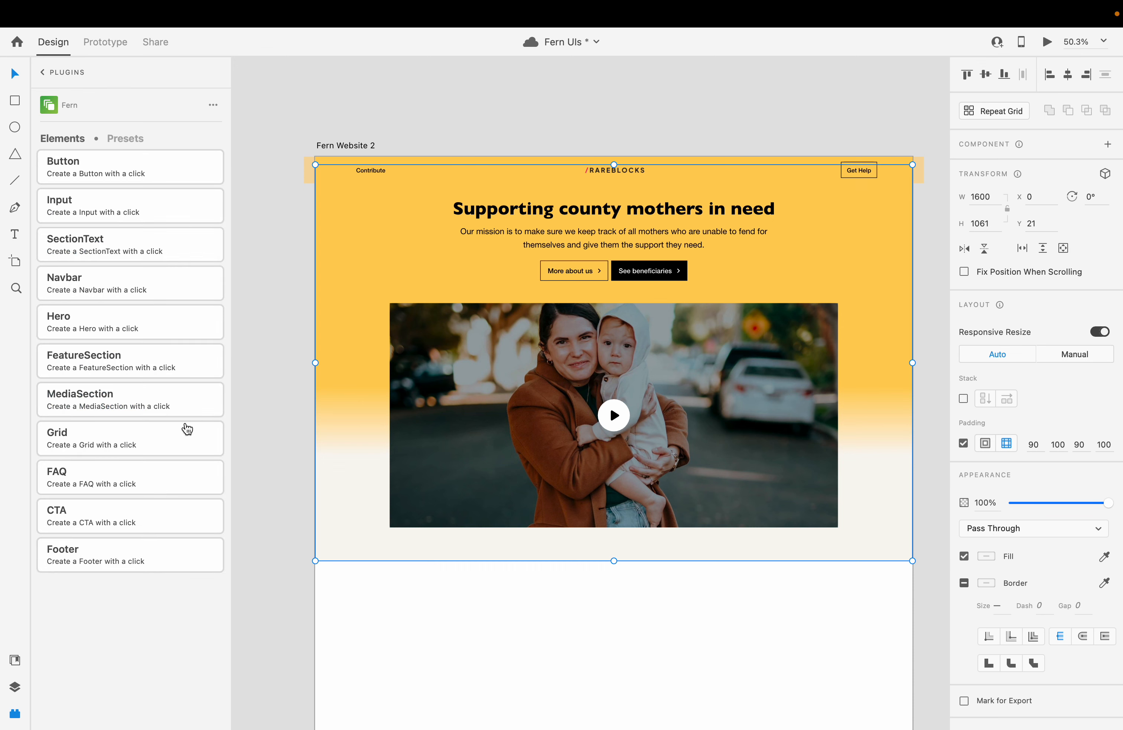
click(102, 250)
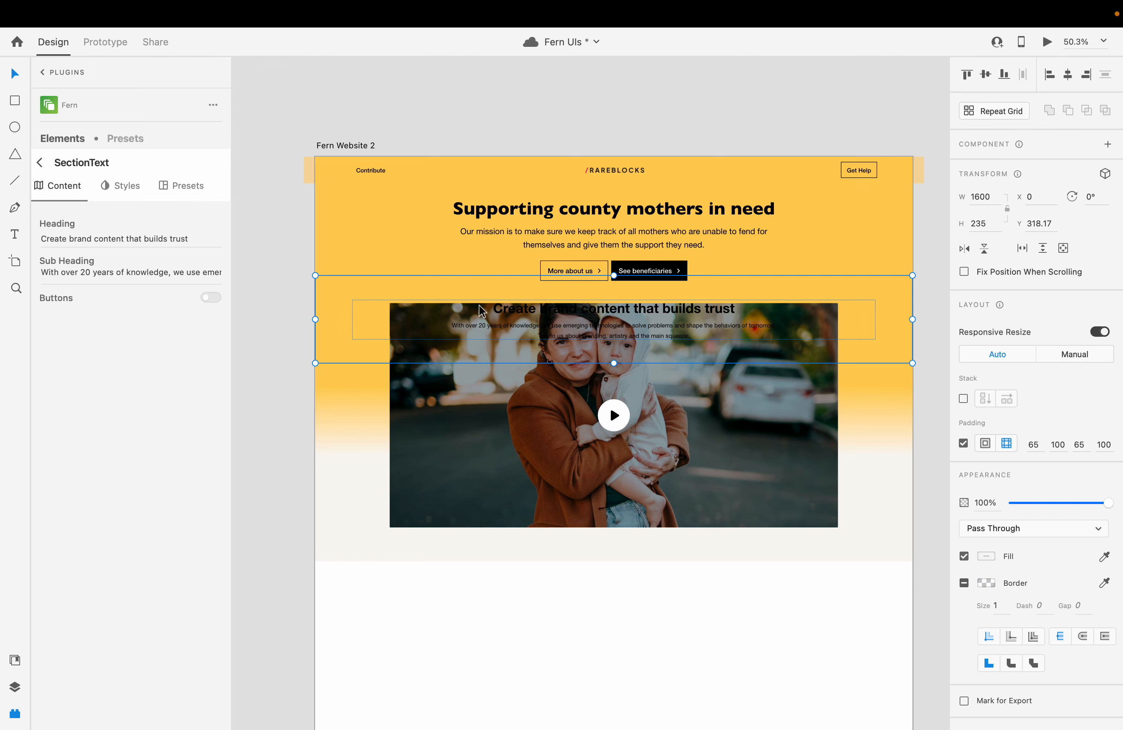
drag(544, 313, 587, 571)
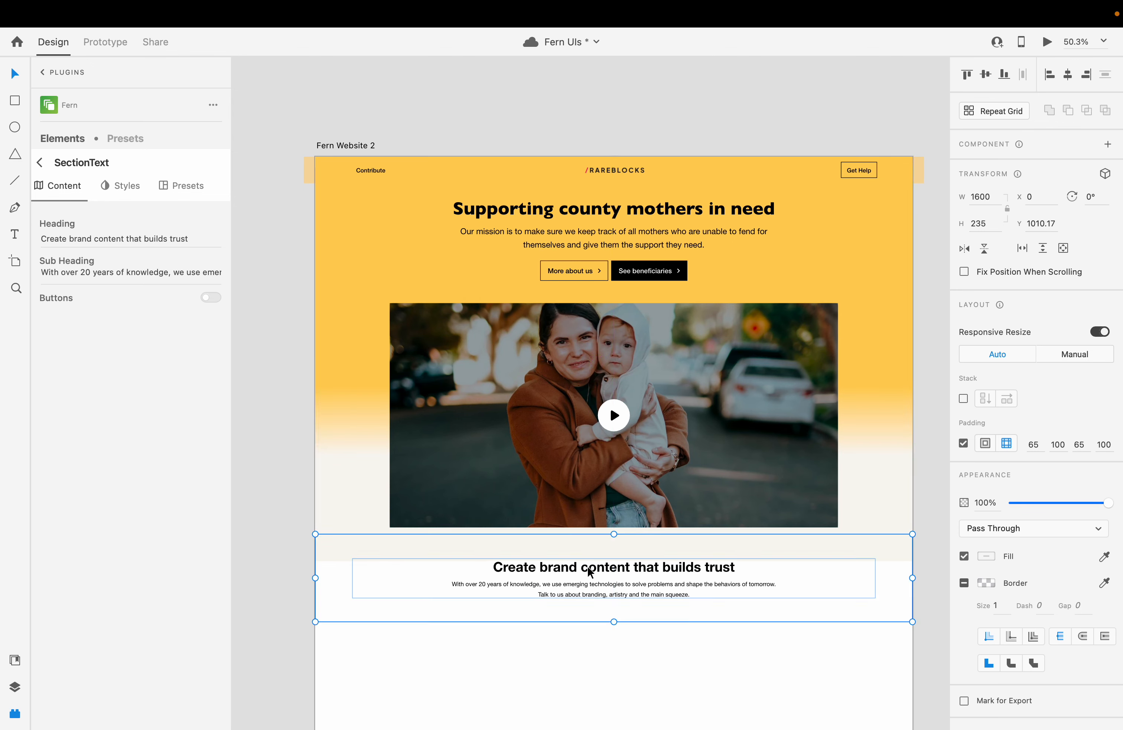
Set the text section's background to the off-white asset color
click(116, 188)
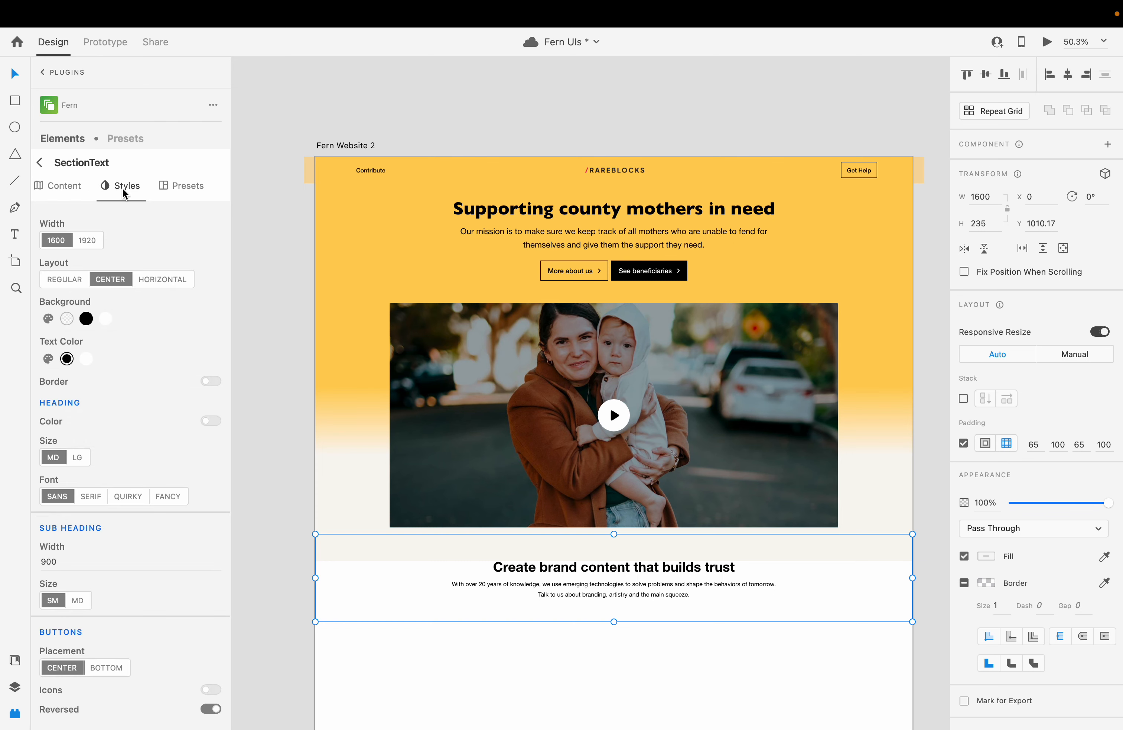
click(48, 319)
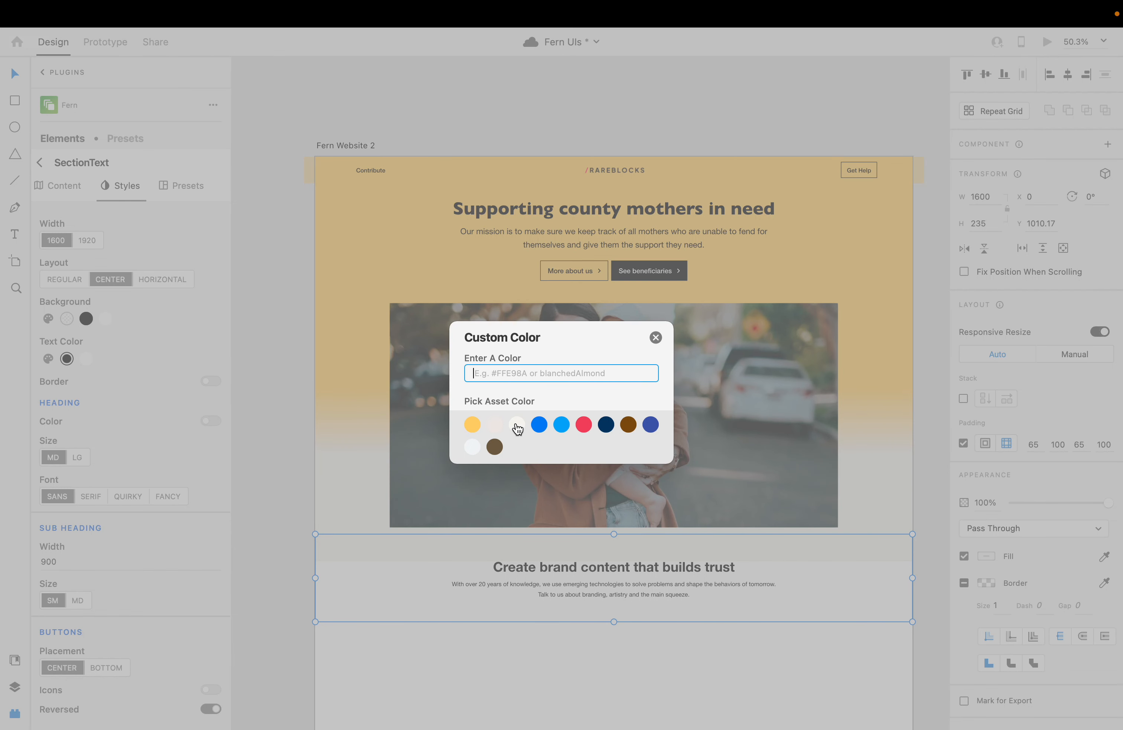
click(517, 425)
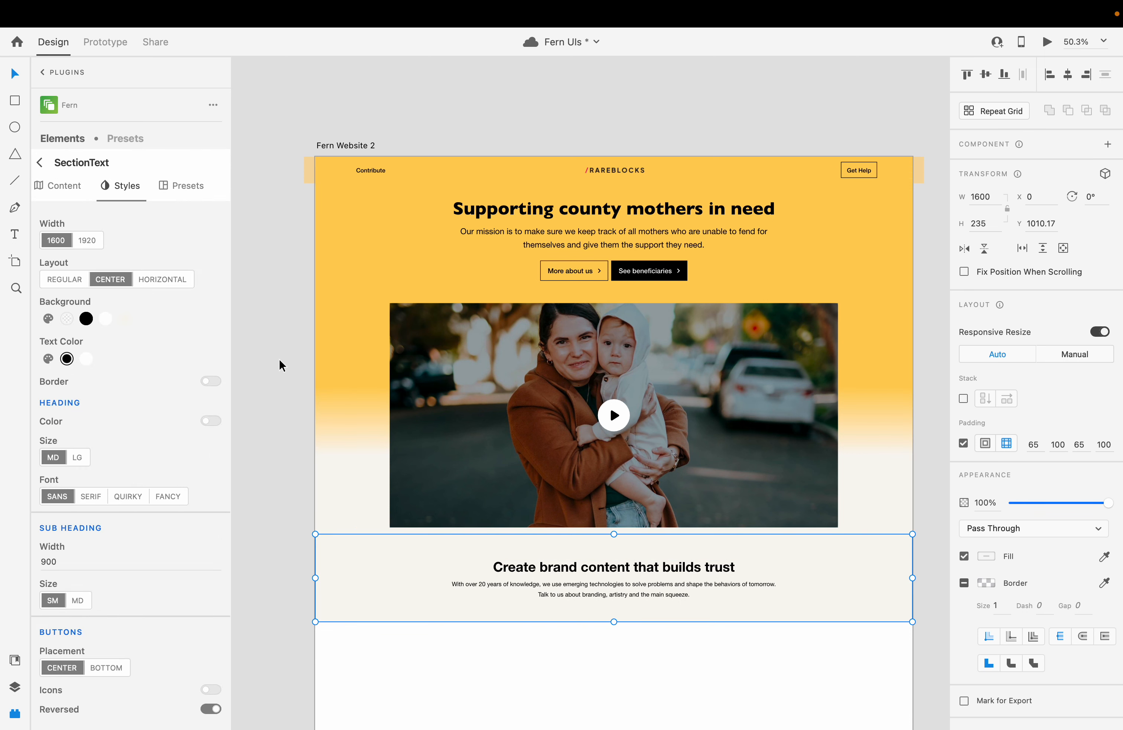
Change the text section's heading to "Our mission statement"
click(64, 189)
click(95, 234)
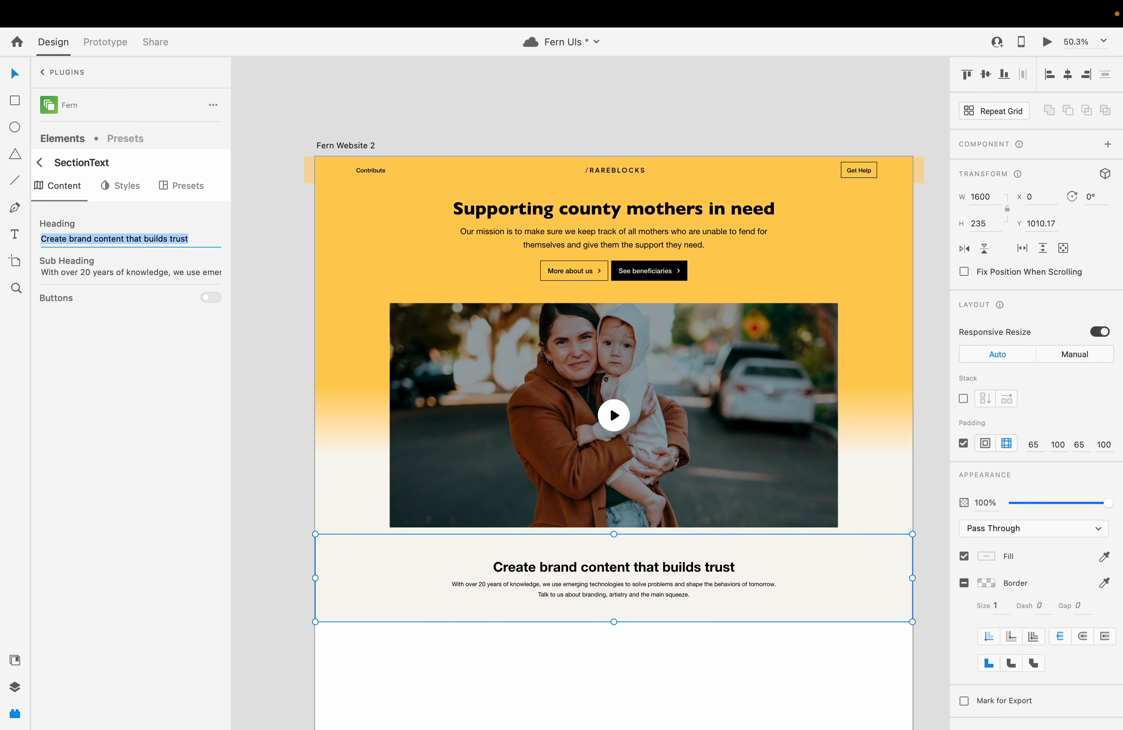
text(Our Missio)
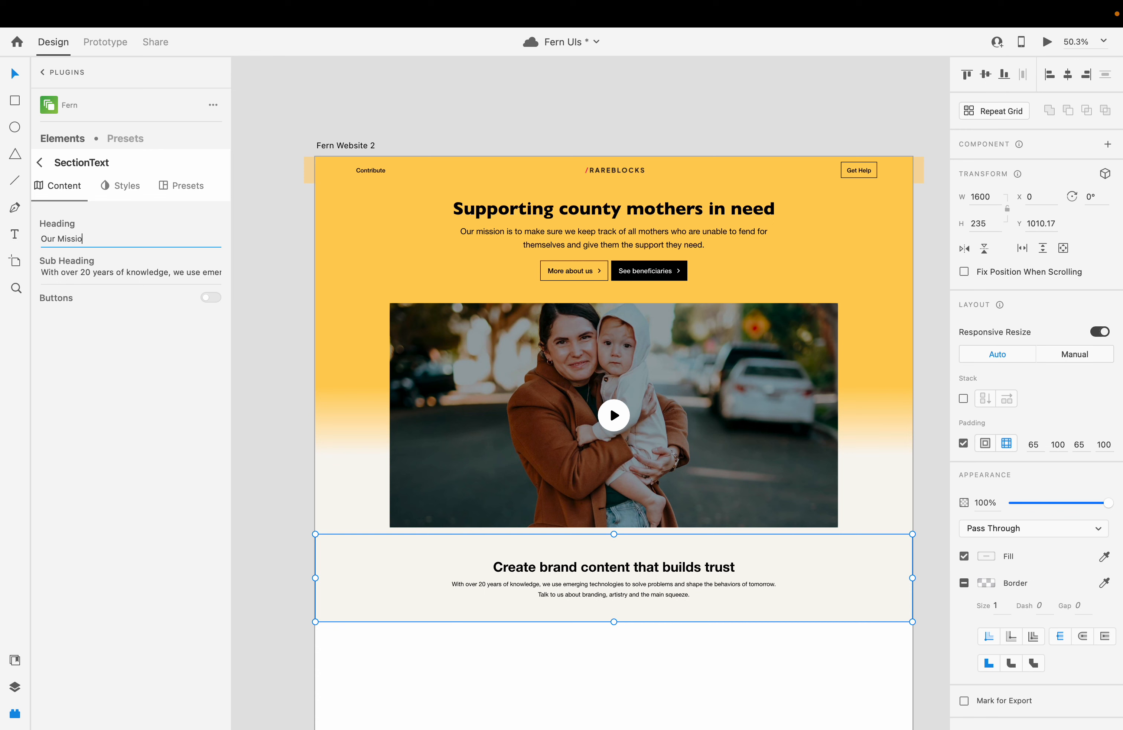
key(BackSpace)
key(BackSpace)
key(BackSpace)
key(BackSpace)
key(BackSpace)
key(BackSpace)
key(BackSpace)
key(BackSpace)
key(BackSpace)
key(BackSpace)
key(BackSpace)
key(BackSpace)
key(BackSpace)
text(mission statement)
key(Return)
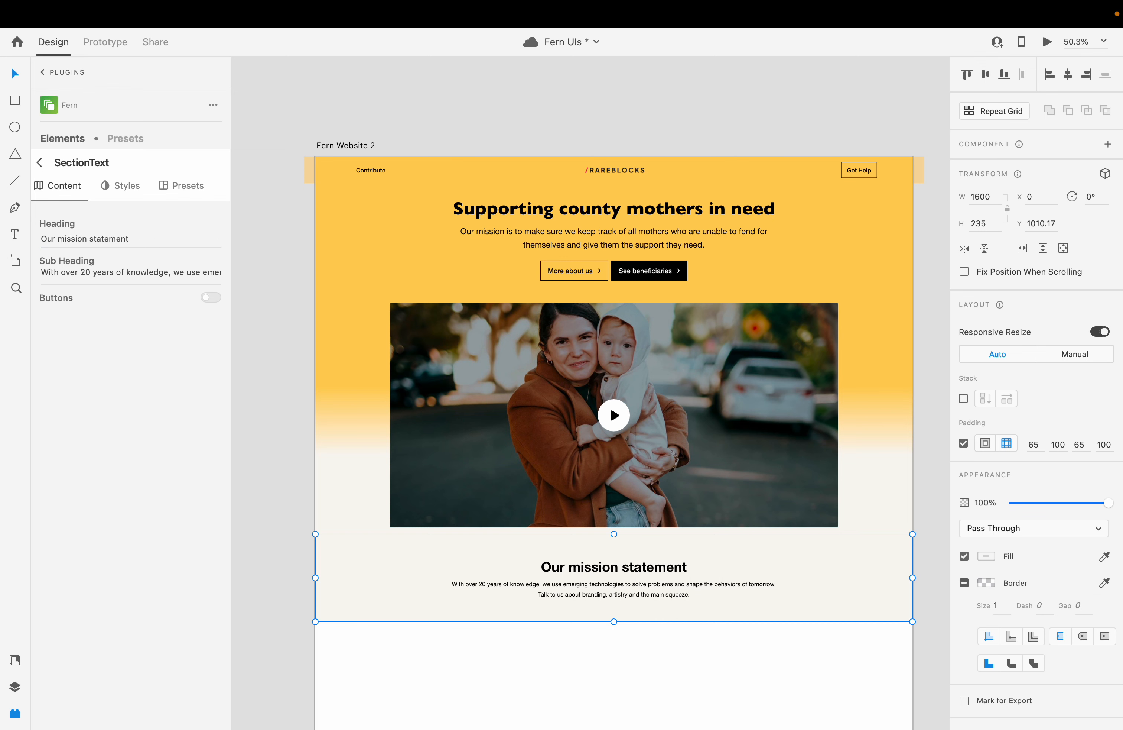
Set the text section's heading to size LG with the QUIRKY font and its sub heading to size MD
click(126, 186)
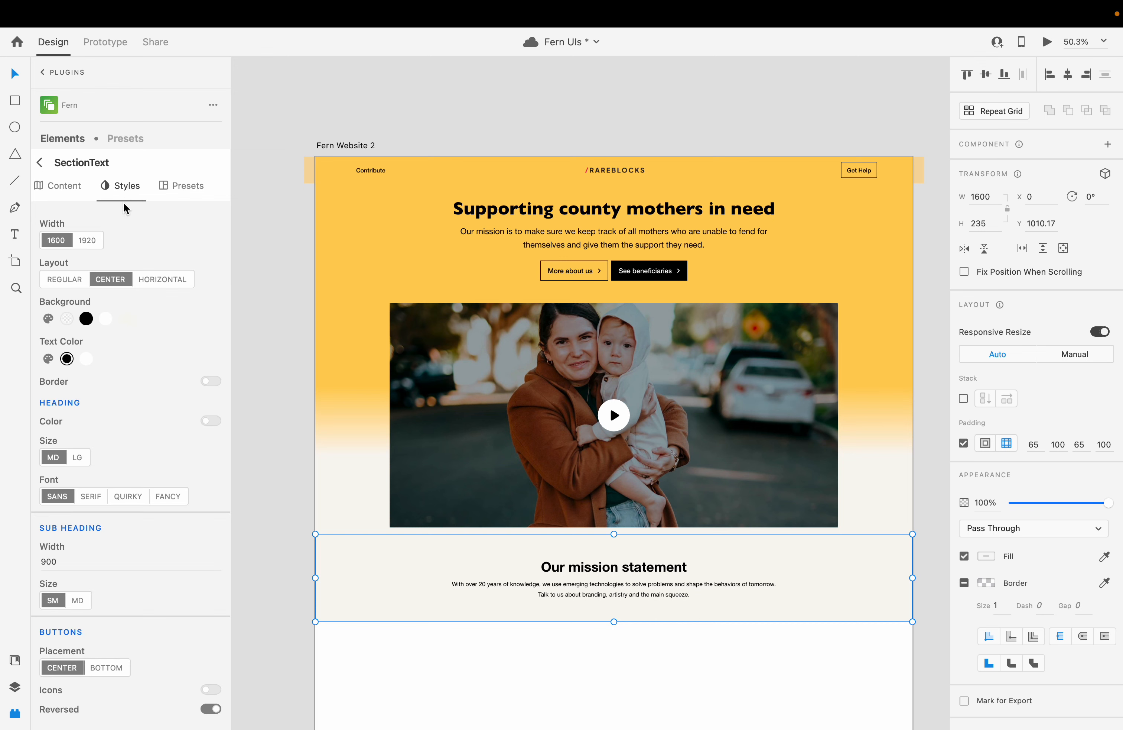
click(80, 456)
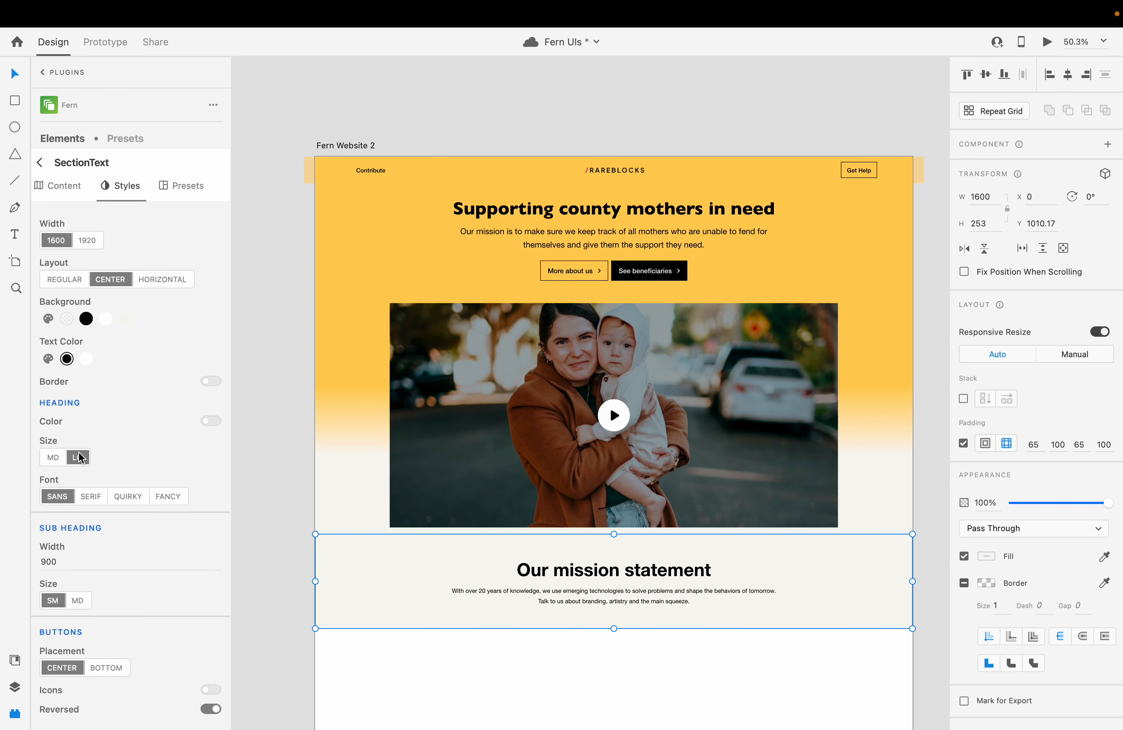
click(125, 496)
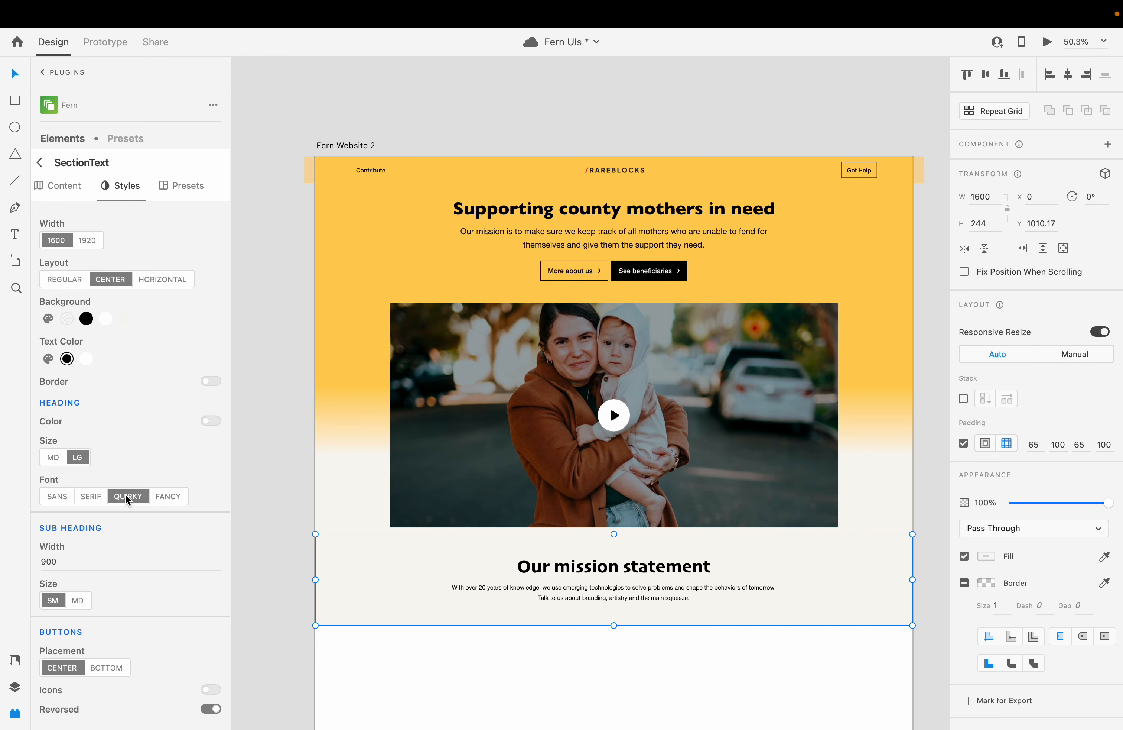
scroll(116, 536, down, 2)
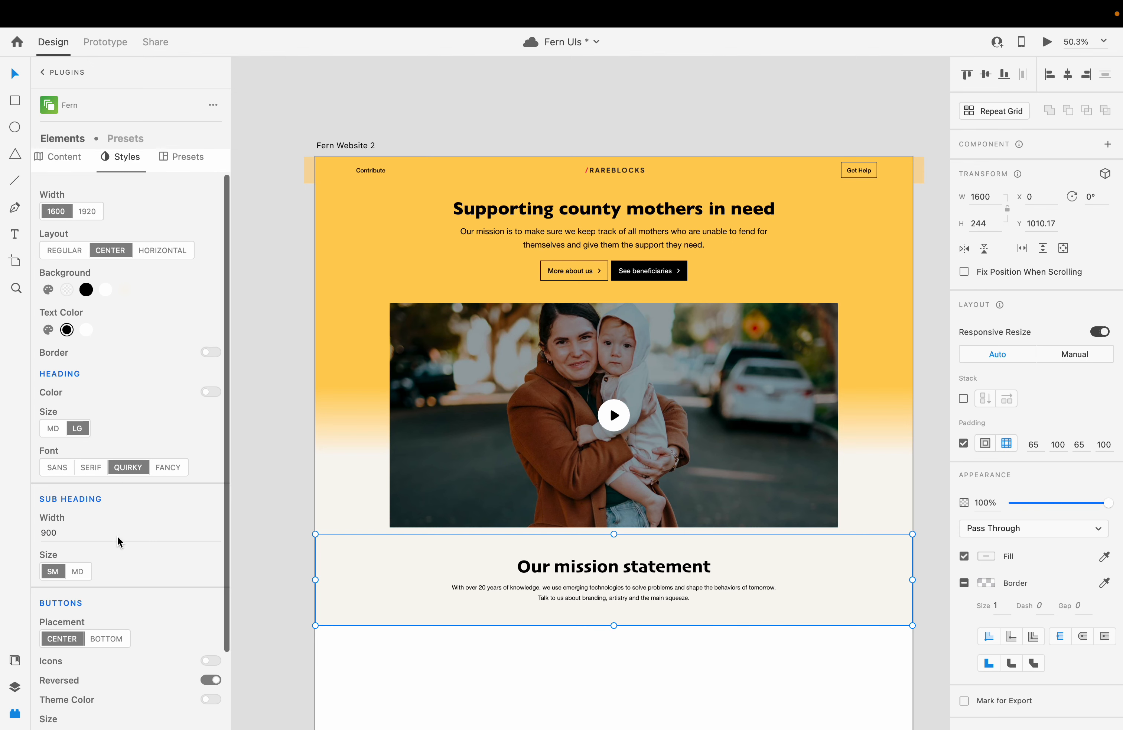
click(79, 563)
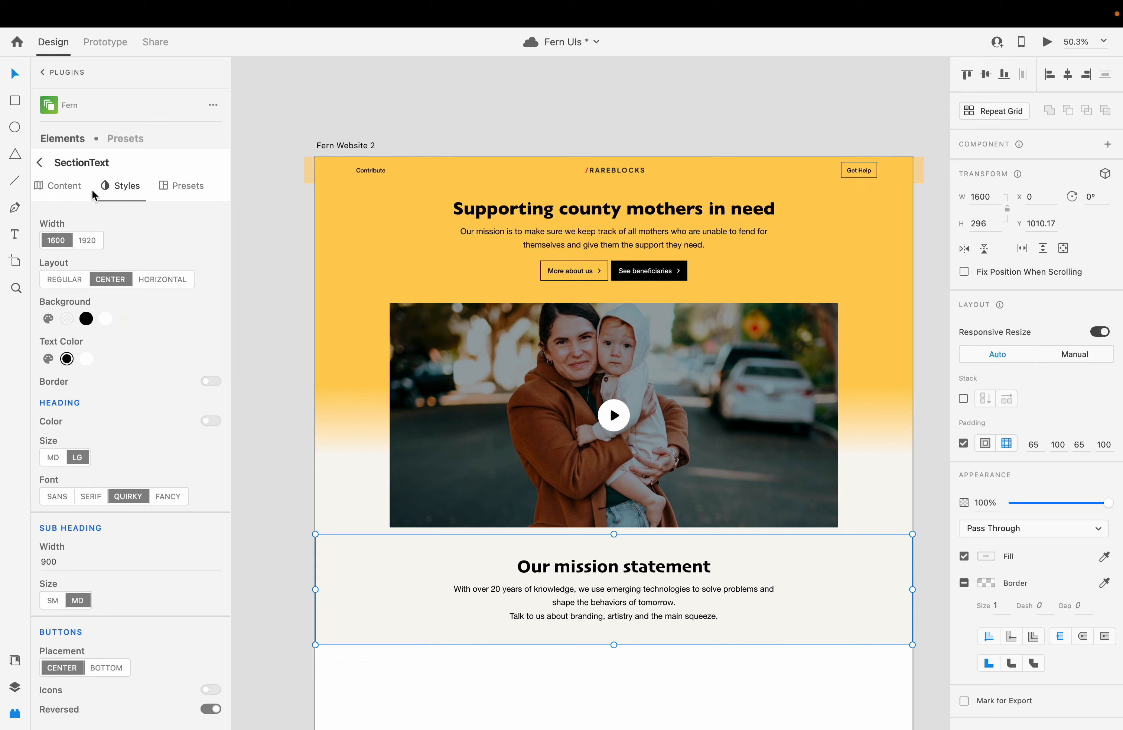
Try to remove the line break after "tomorrow." in the text section's sub heading
click(63, 185)
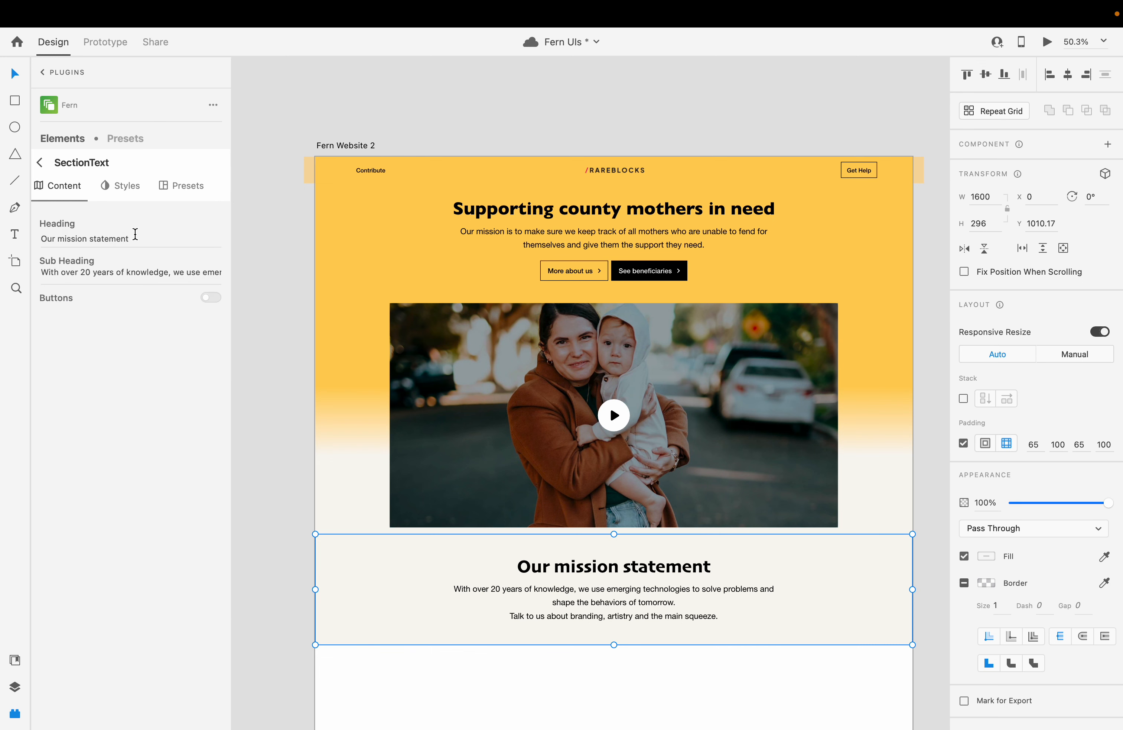
click(118, 269)
key(Right)
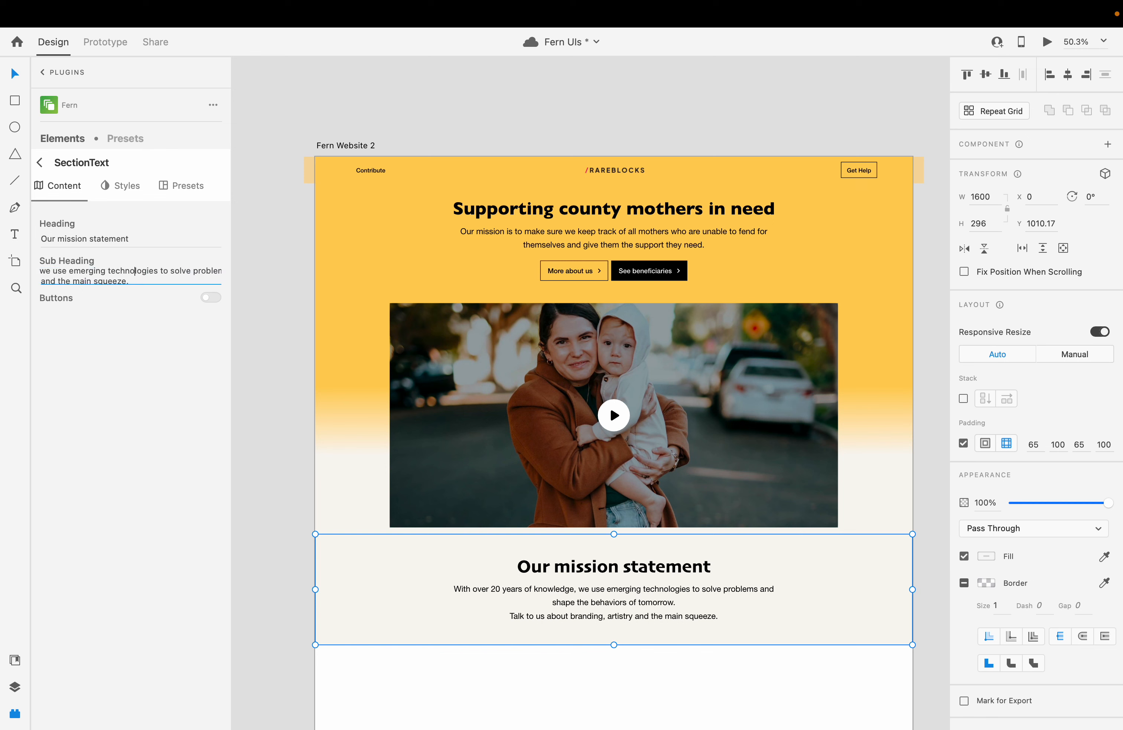
key(Right)
key(Right)
key(Right)
key(Right)
key(Right)
key(Right)
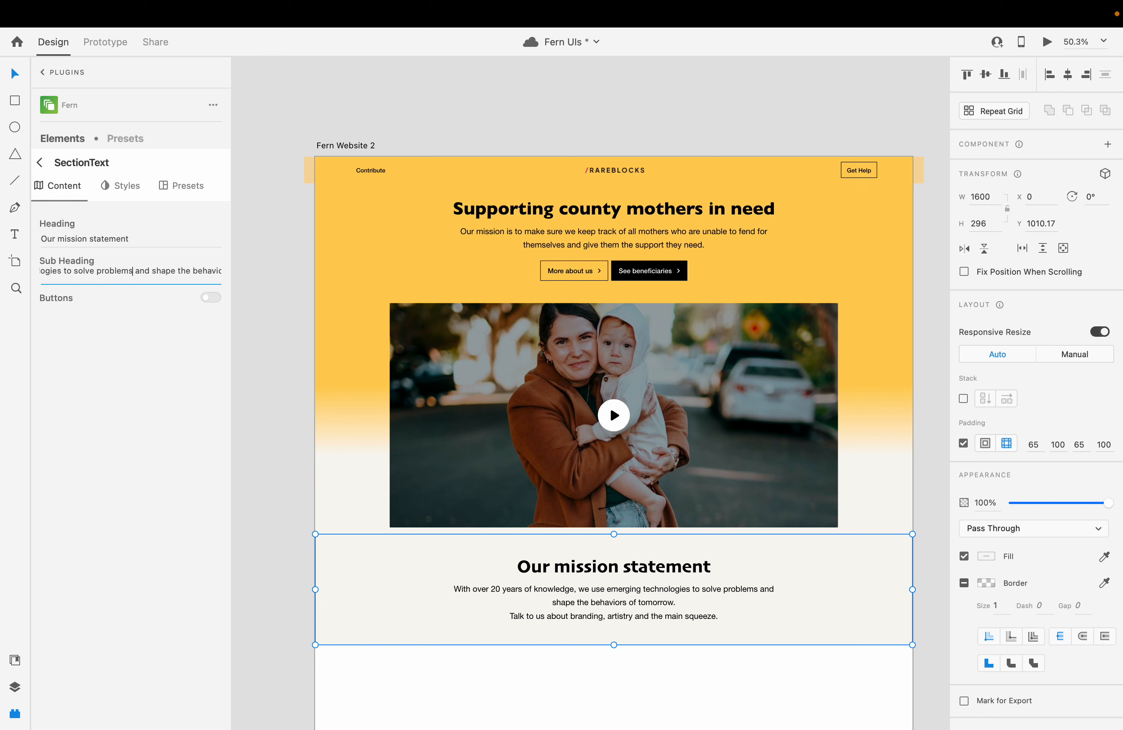
key(Right)
key(Right)
key(Right)
key(Right)
key(Right)
key(Right)
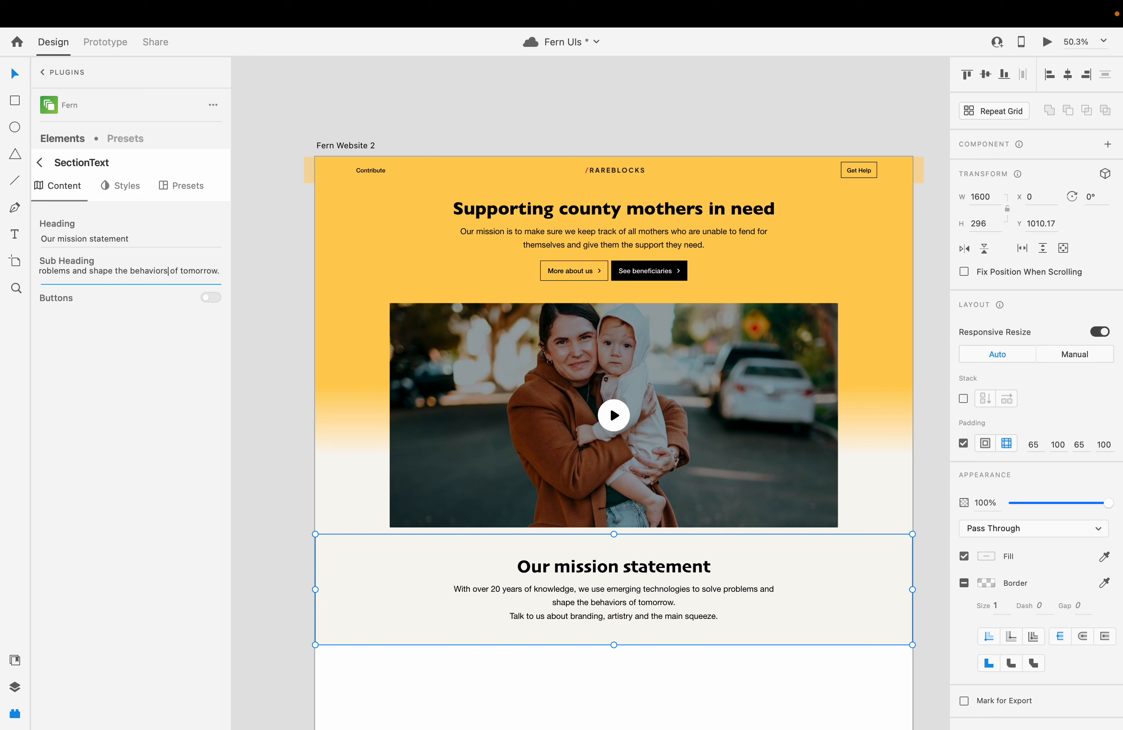
key(Right)
key(Right)
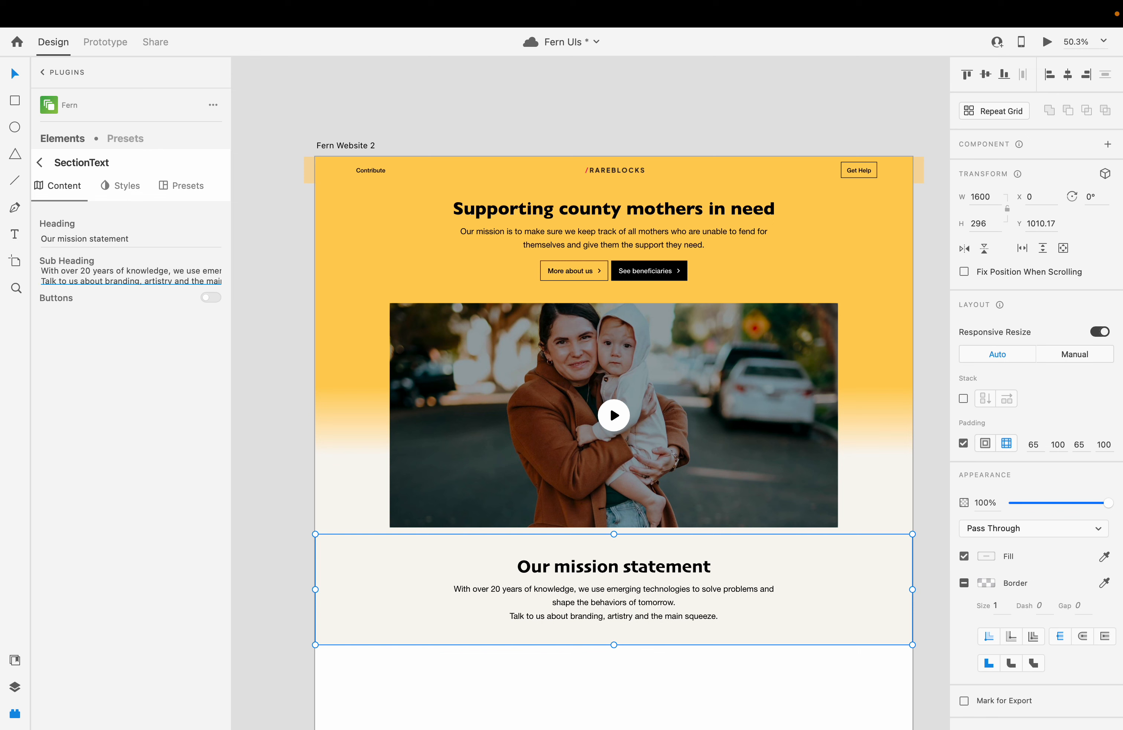
key(BackSpace)
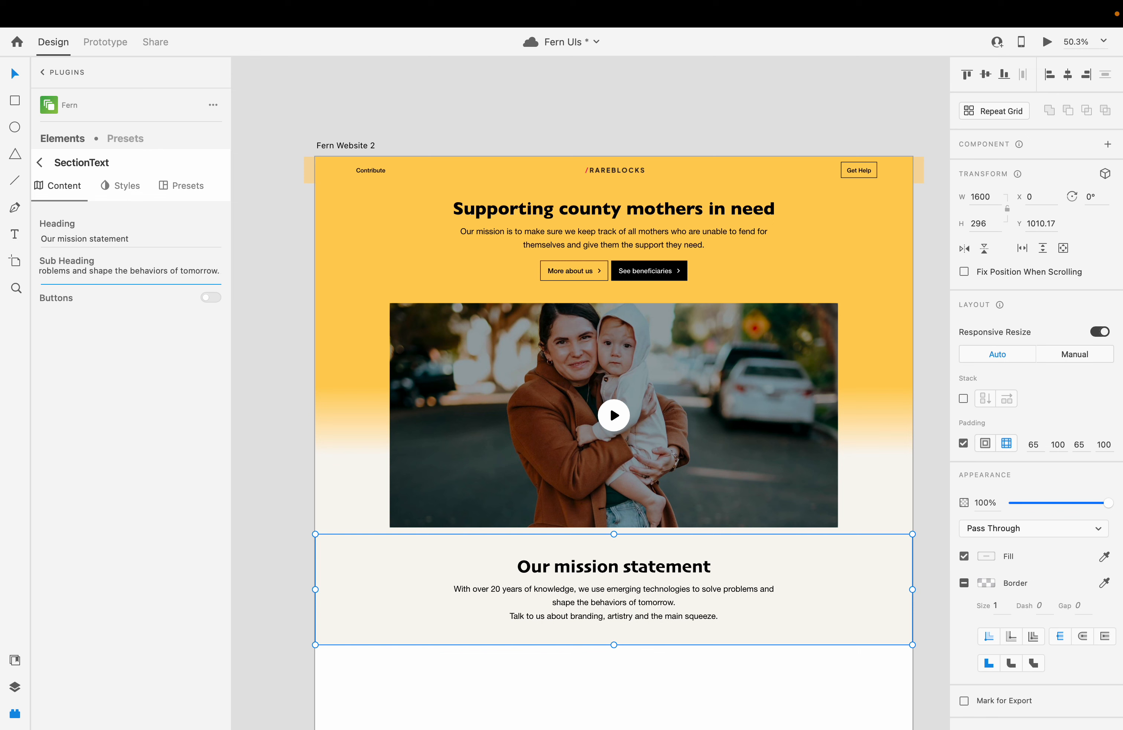
key(Return)
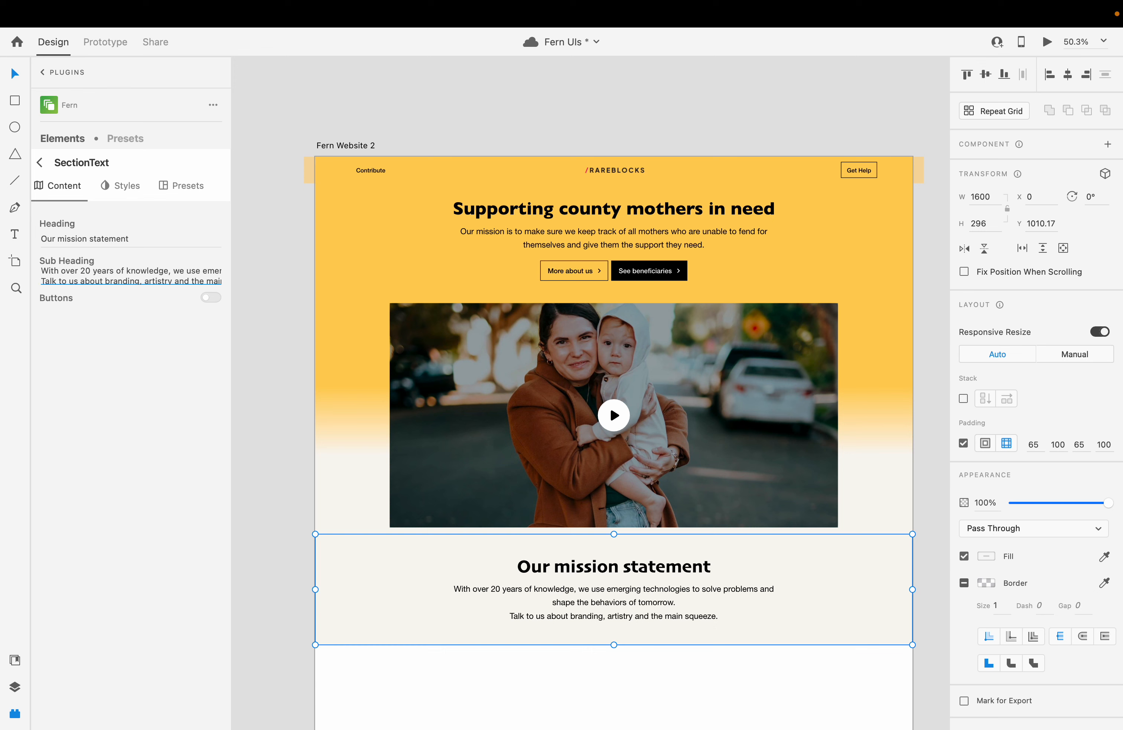
Try a width of 1500 for the text section's sub heading, and set it back to 900
click(121, 194)
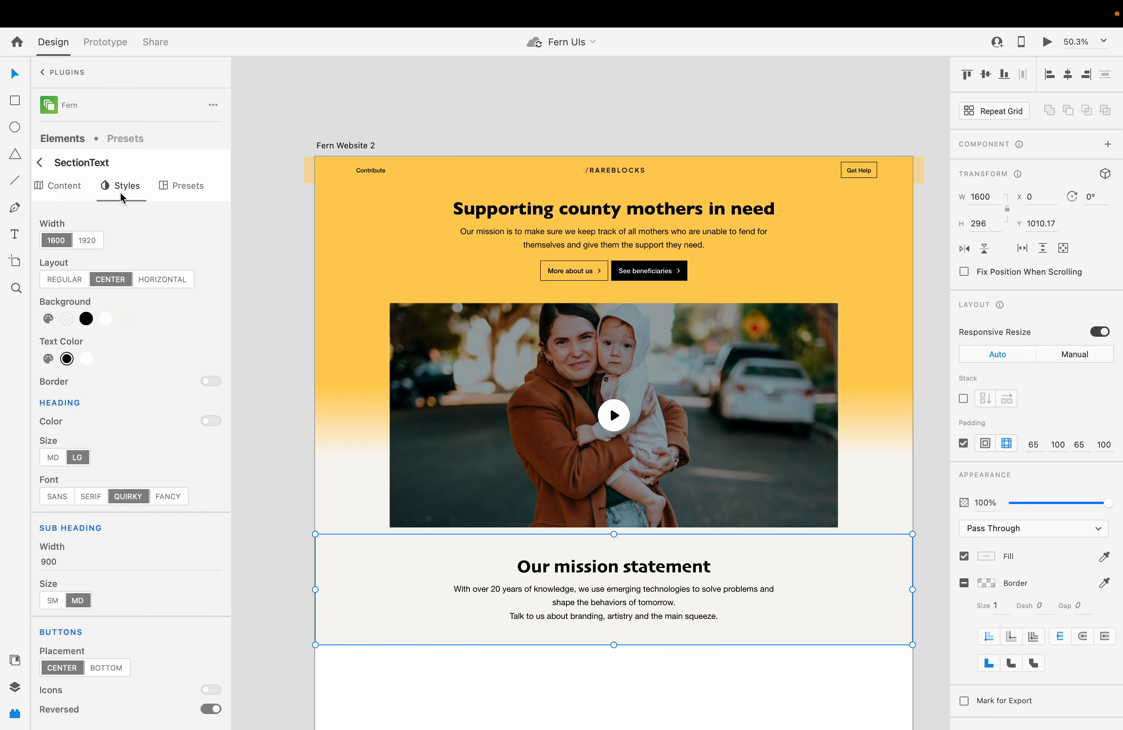
click(84, 564)
text(1500)
key(Return)
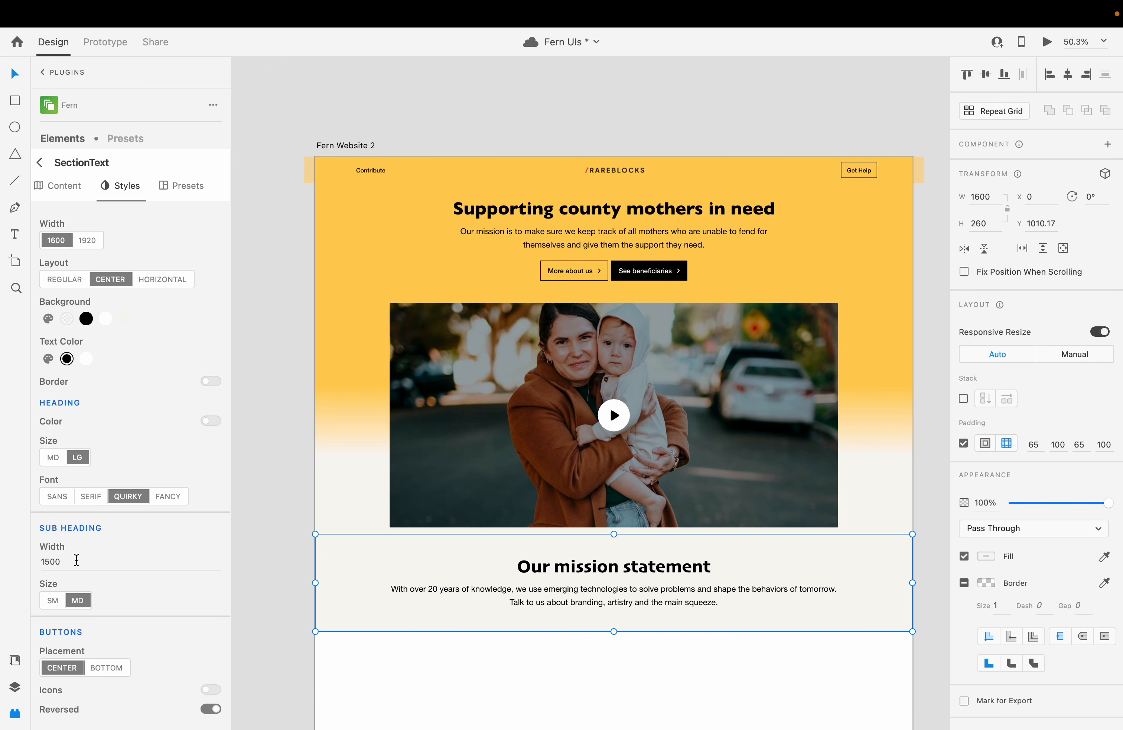
click(62, 565)
text(900)
key(Return)
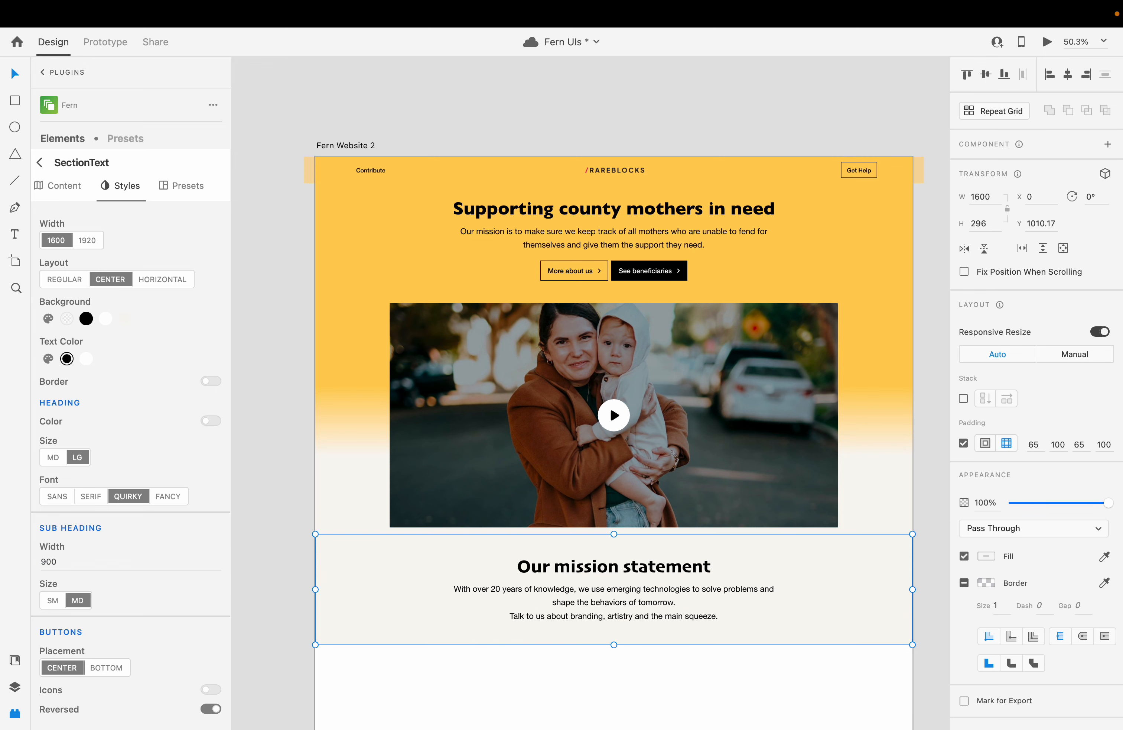
Set the width of the text section's sub heading to 1000
click(77, 561)
text(1000)
key(Return)
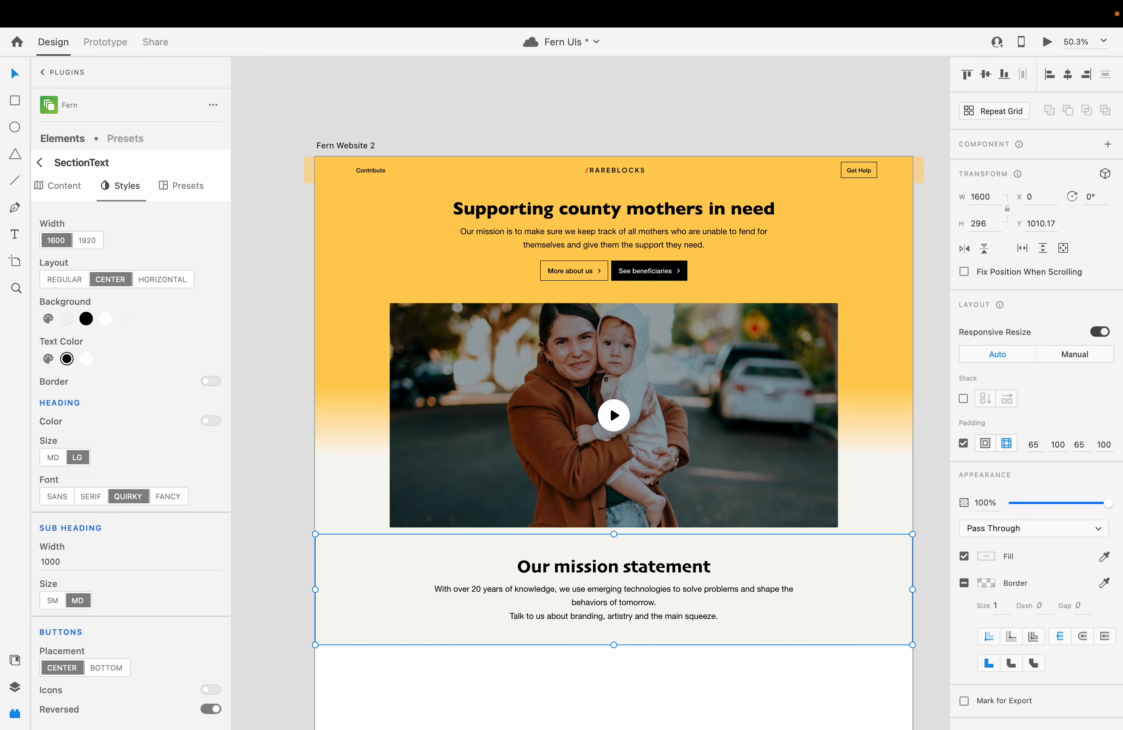
Join the sub heading's two lines by replacing the line break before "Talk to us about branding" with a space
click(64, 184)
click(111, 271)
key(Right)
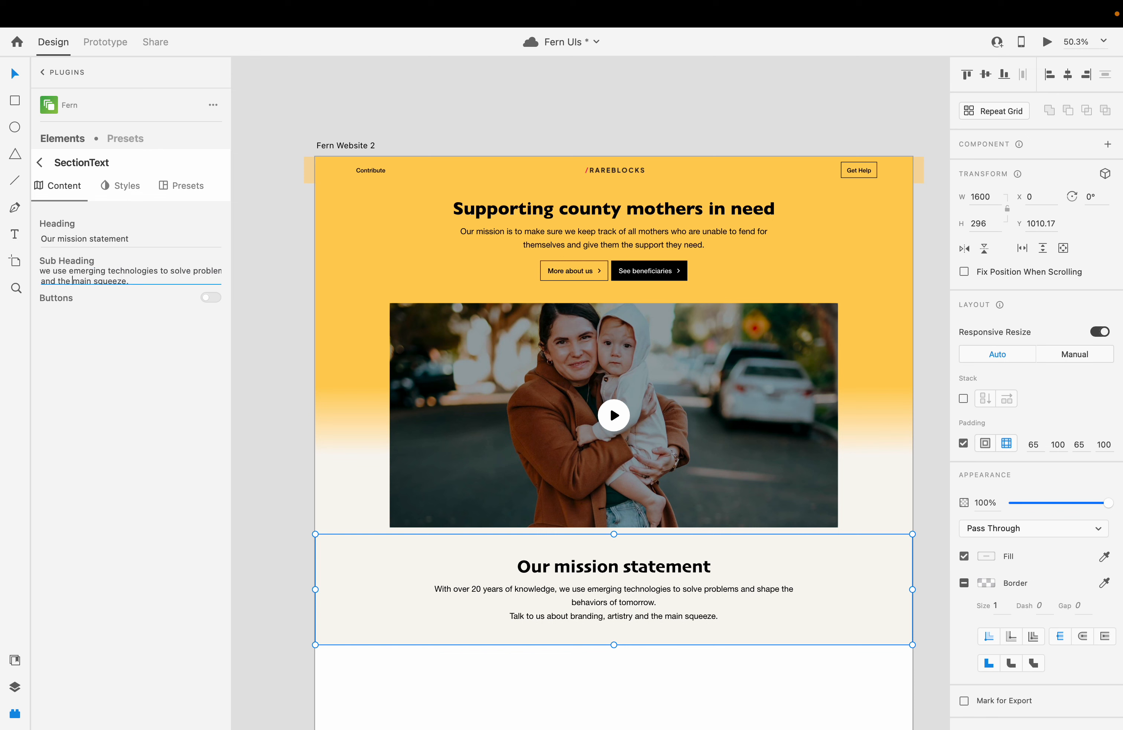
key(Left)
key(Left)
key(Left)
key(Left)
key(Left)
key(Left)
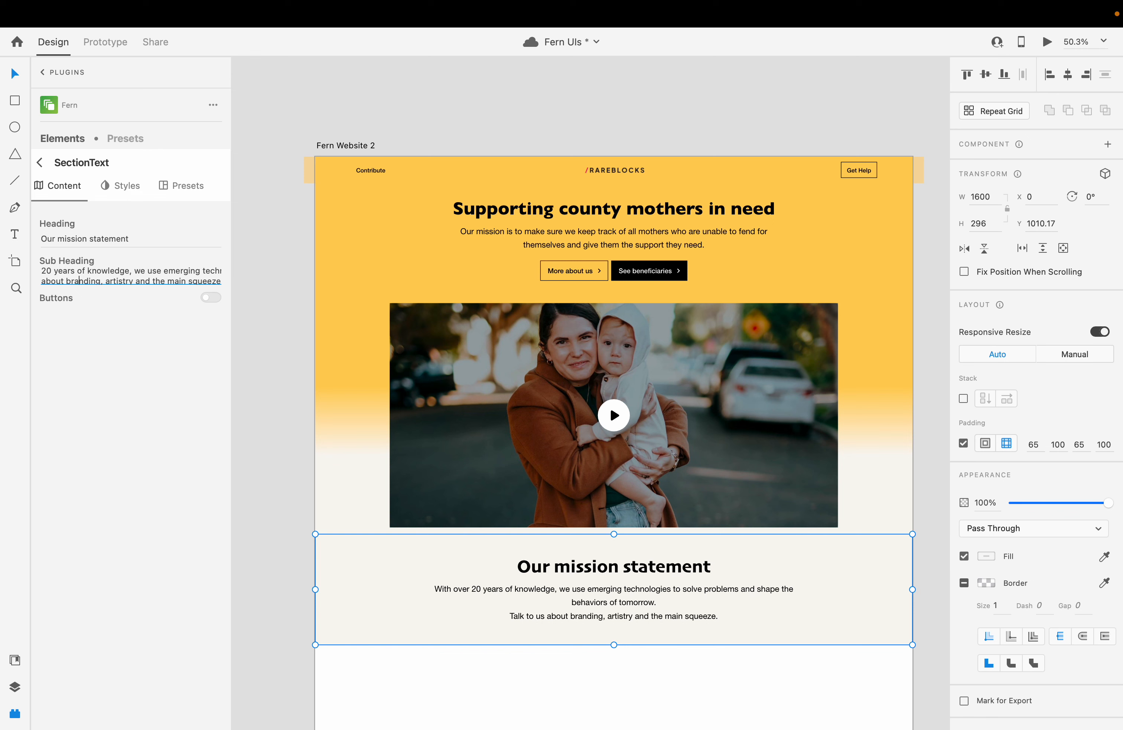
key(Left)
key(Left)
key(Left)
key(Left)
key(Left)
key(Left)
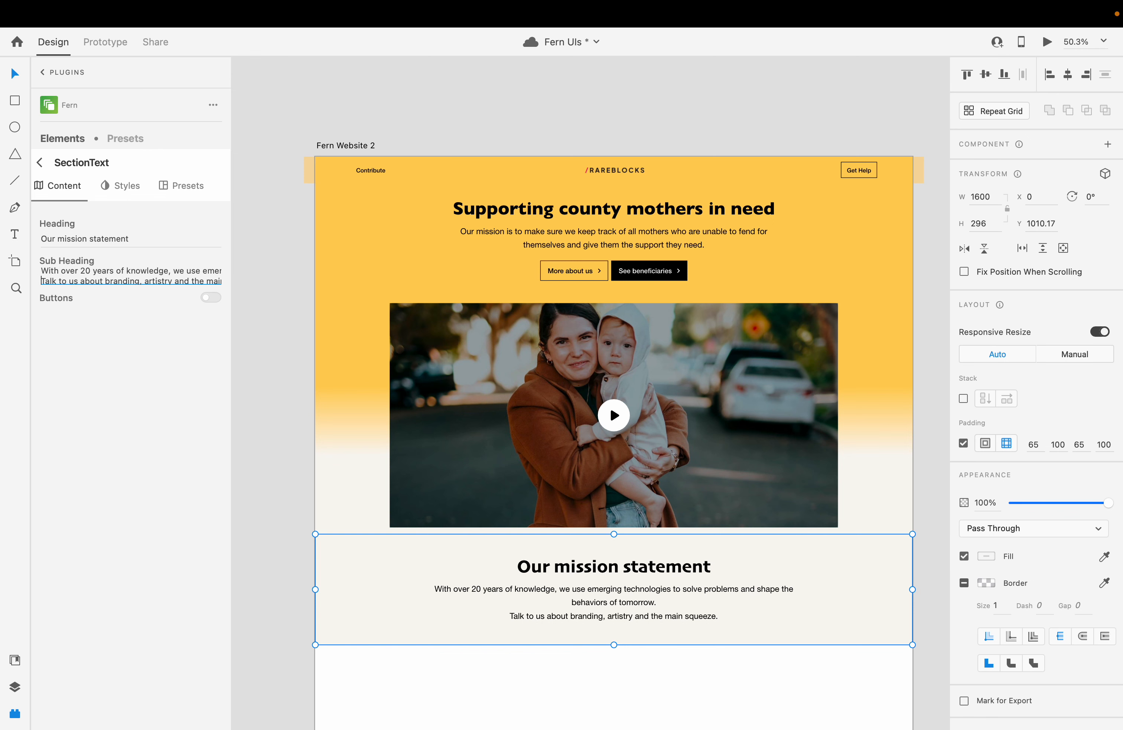
key(BackSpace)
key(Right)
key(BackSpace)
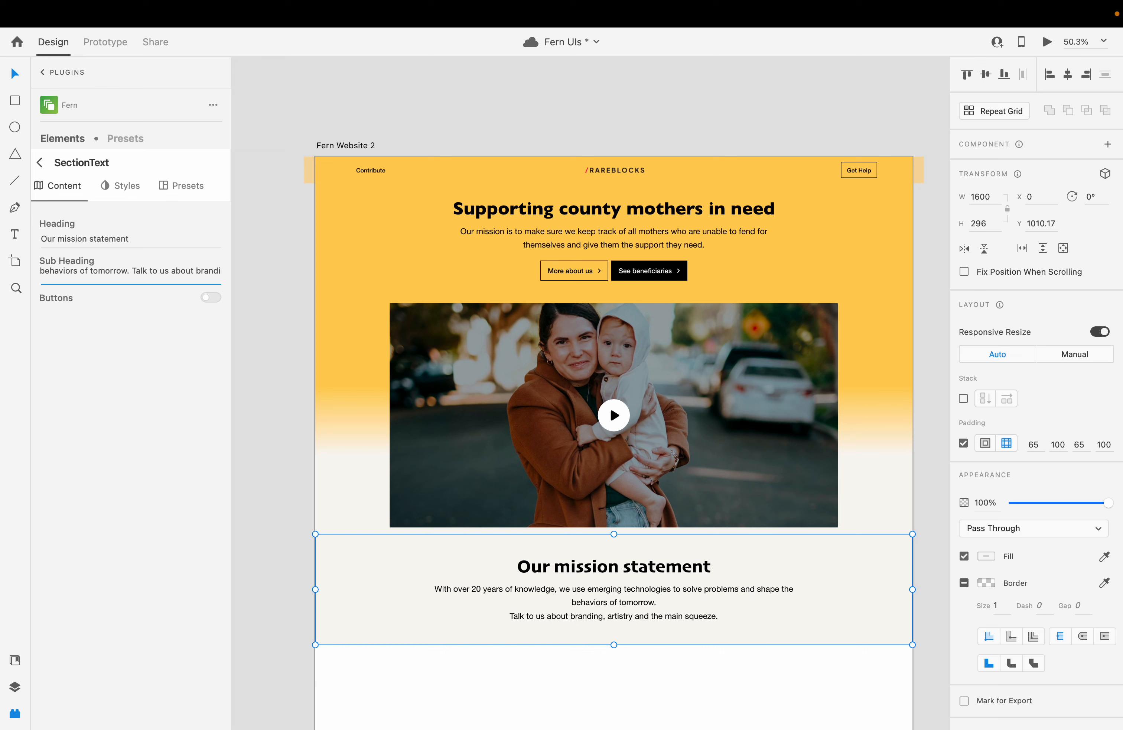
key(Return)
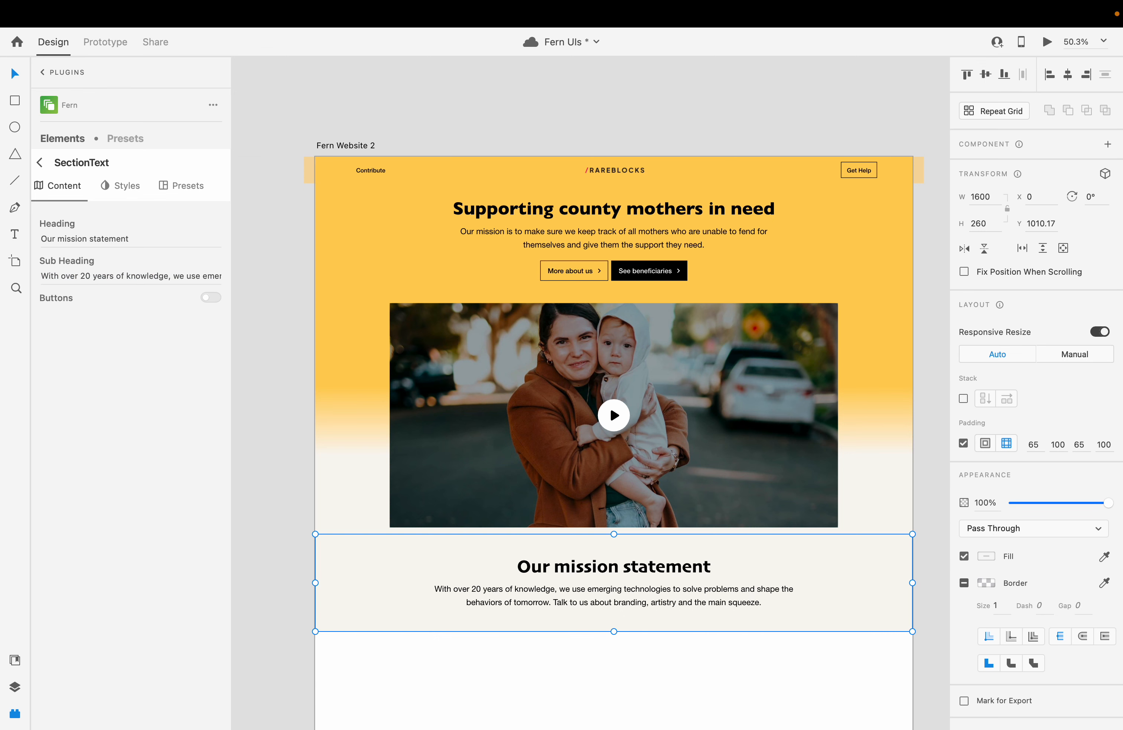
Try a line break after "With over 20 years of knowledge," in the text section's sub heading, and remove it again
click(171, 275)
click(171, 275)
key(Return)
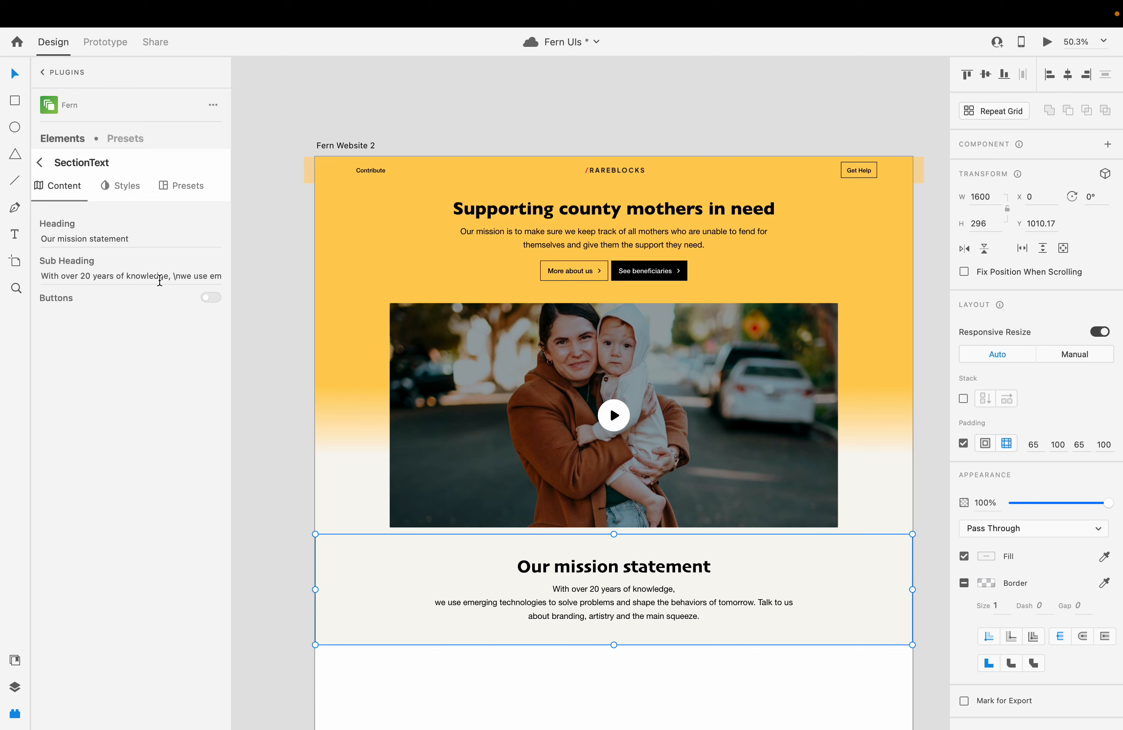
click(180, 276)
click(180, 276)
key(BackSpace)
key(Delete)
key(Return)
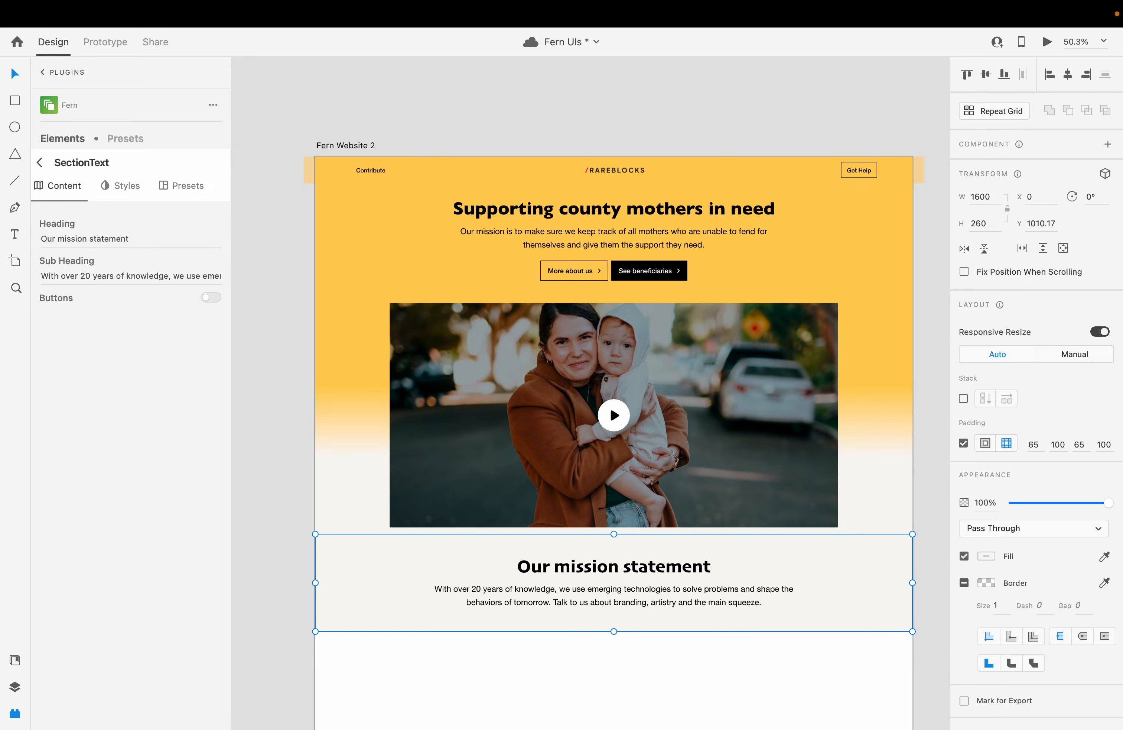
Check the page preview, and move the mission statement section up to Y 980.17
key(ctrl+Right)
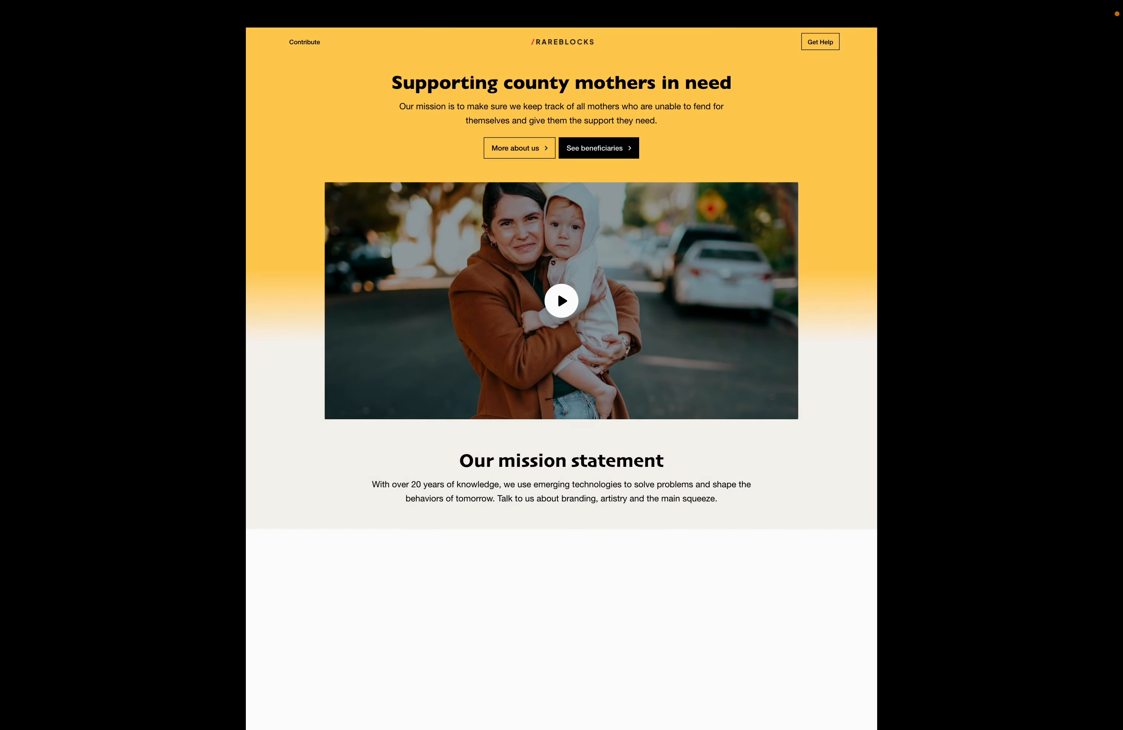
key(ctrl+Left)
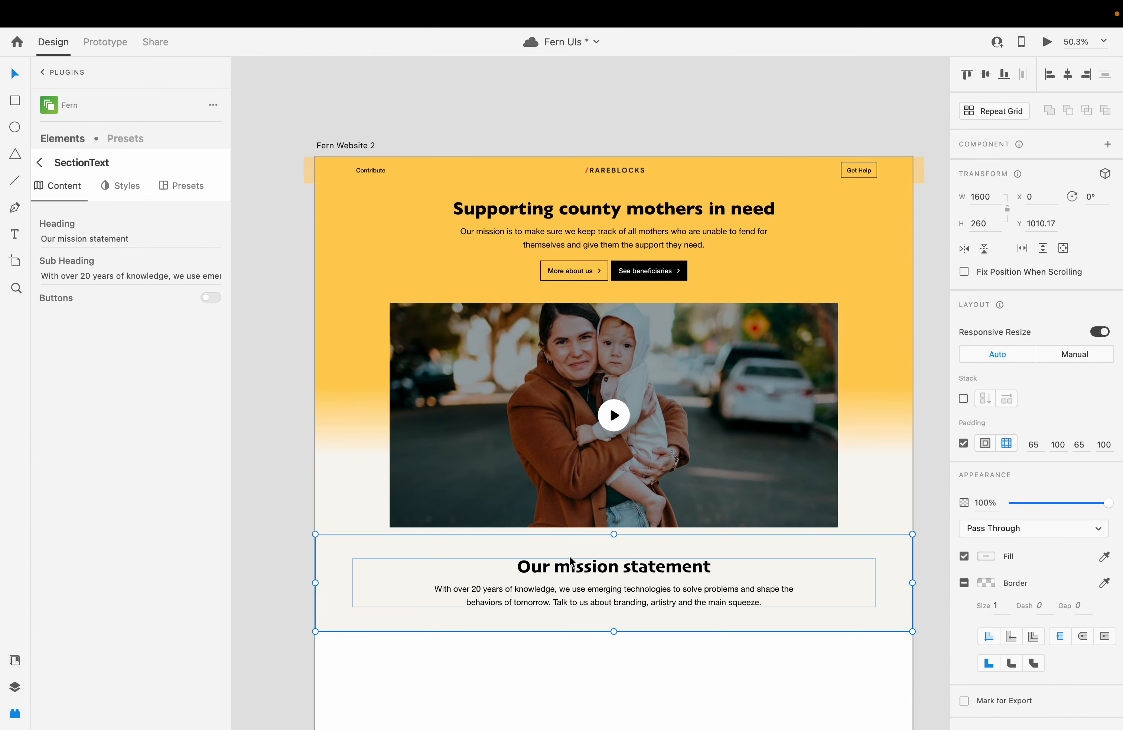
key(shift+Up)
key(shift+Up)
key(shift+Up)
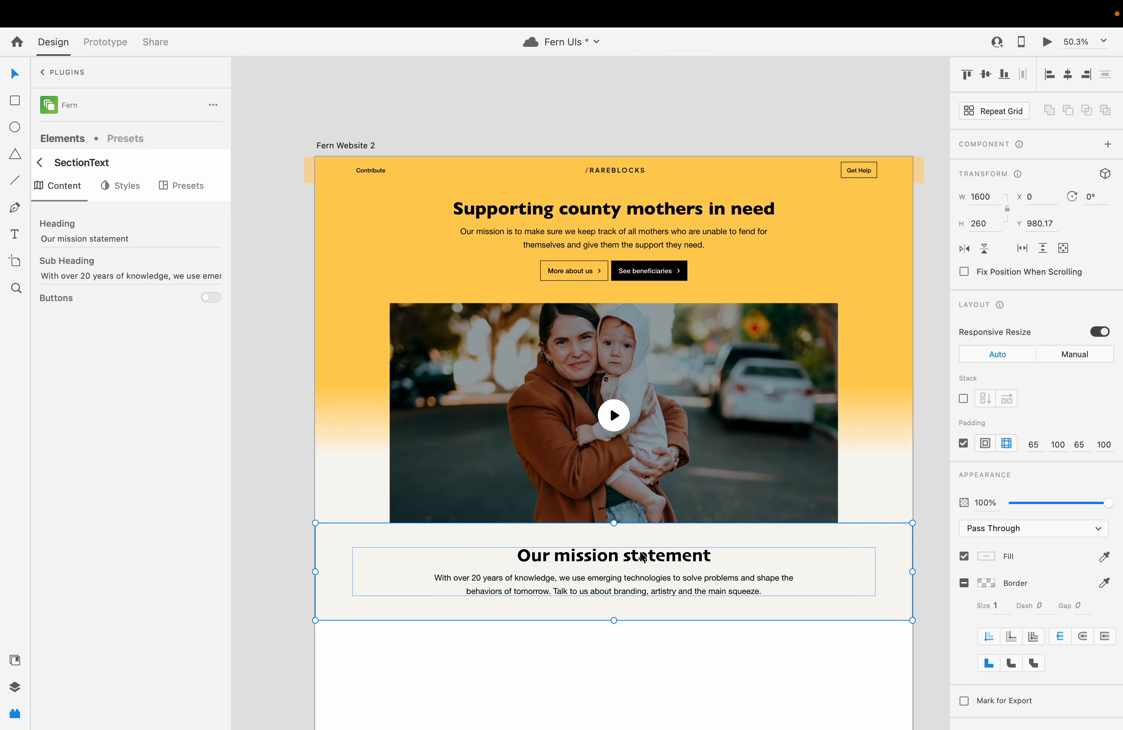
Send the mission statement section behind the hero and move it down to Y 1010.17
key(super+[)
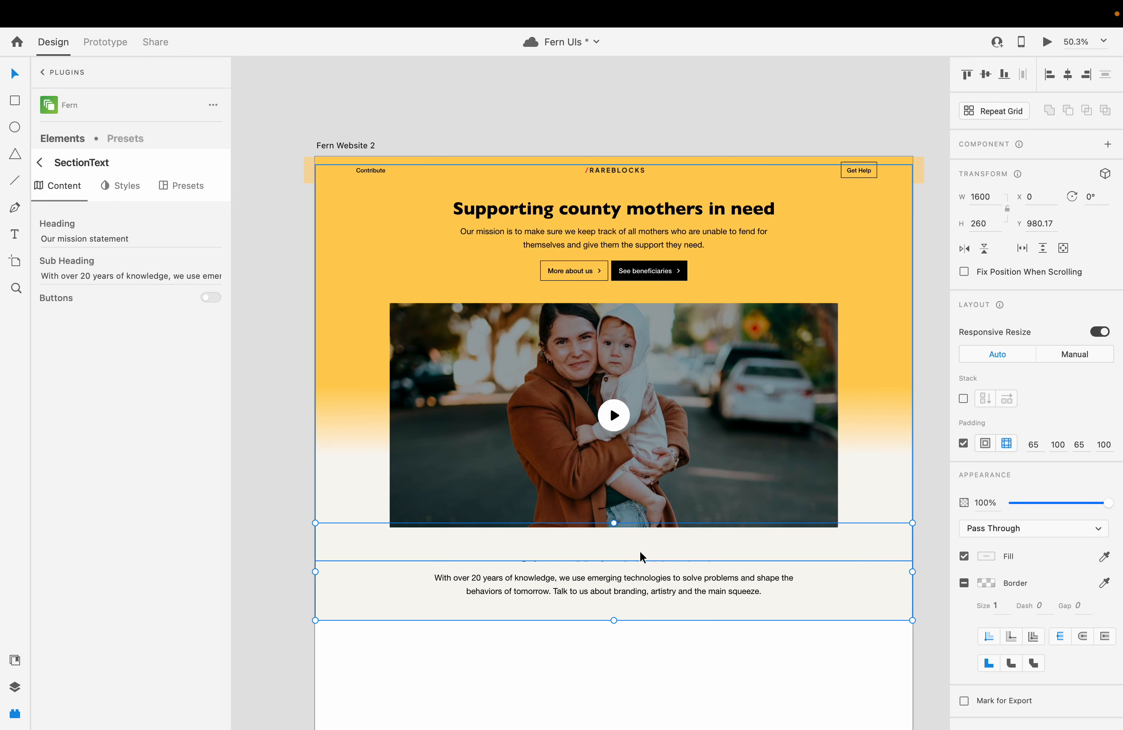
key(super+z)
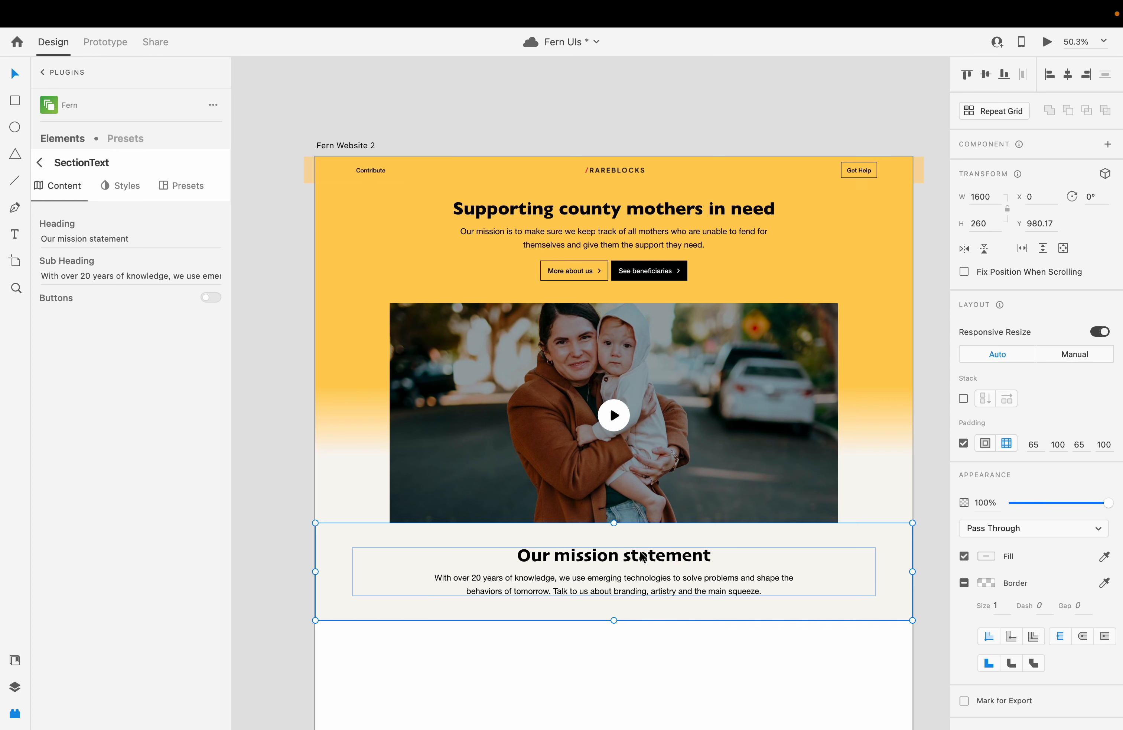
key(super+[)
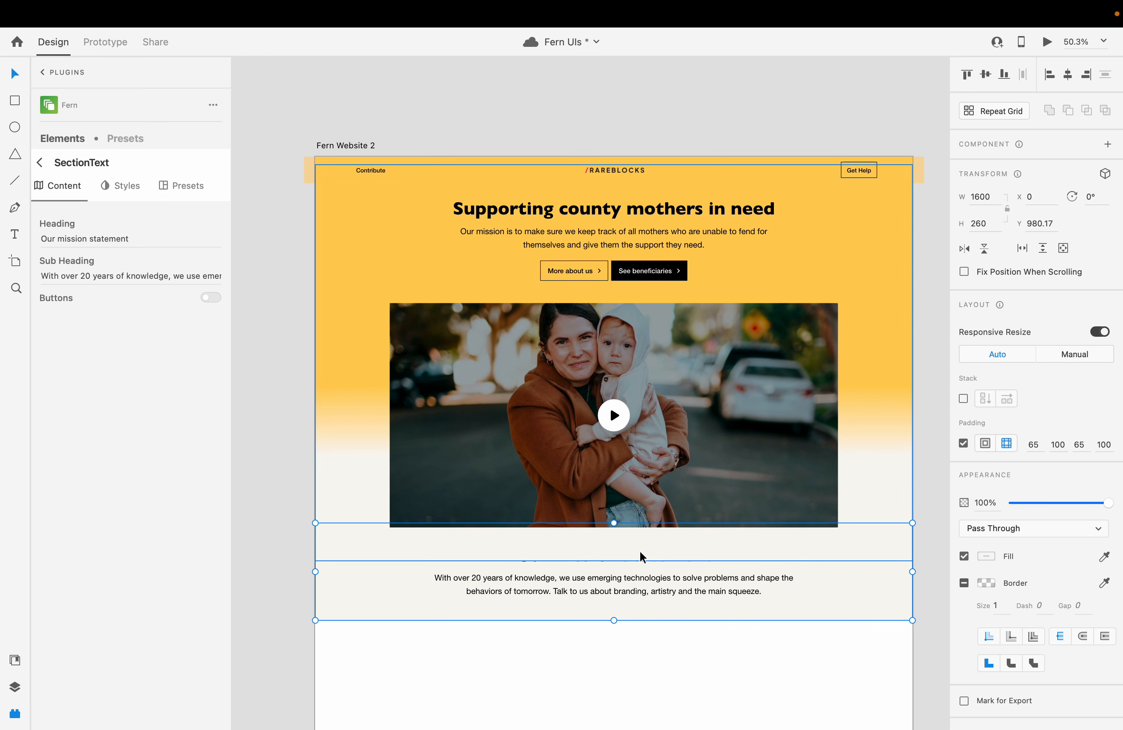
key(shift+Down)
key(shift+Down)
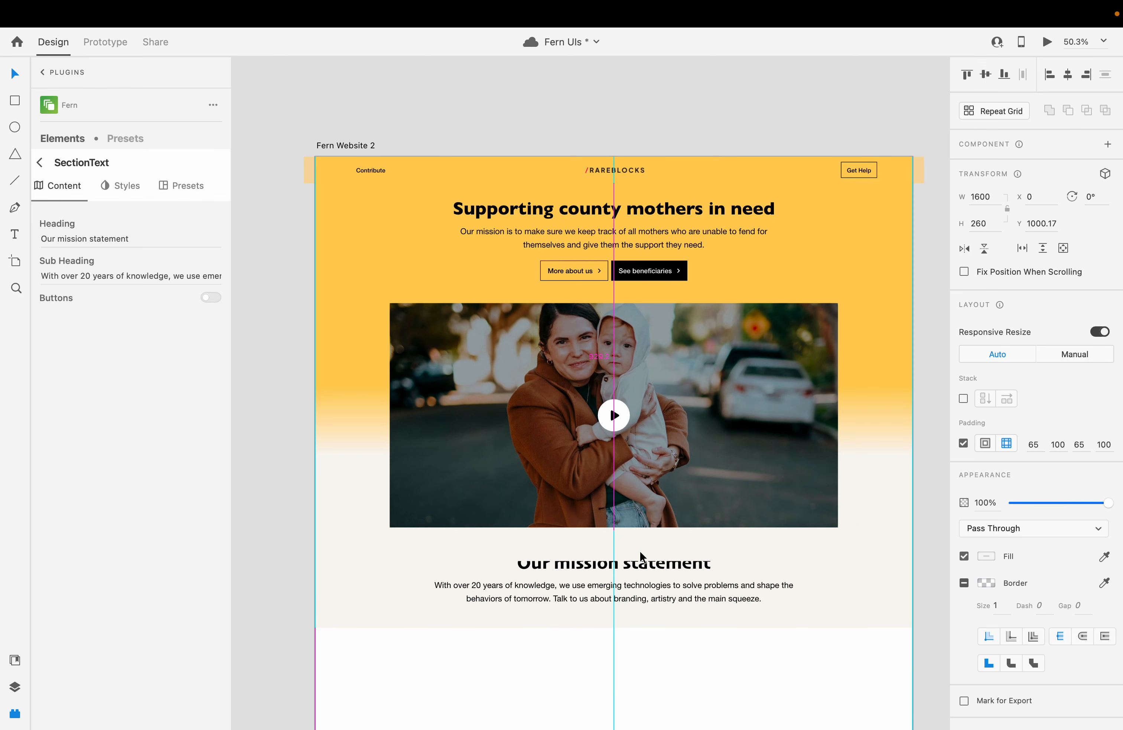
key(shift+Down)
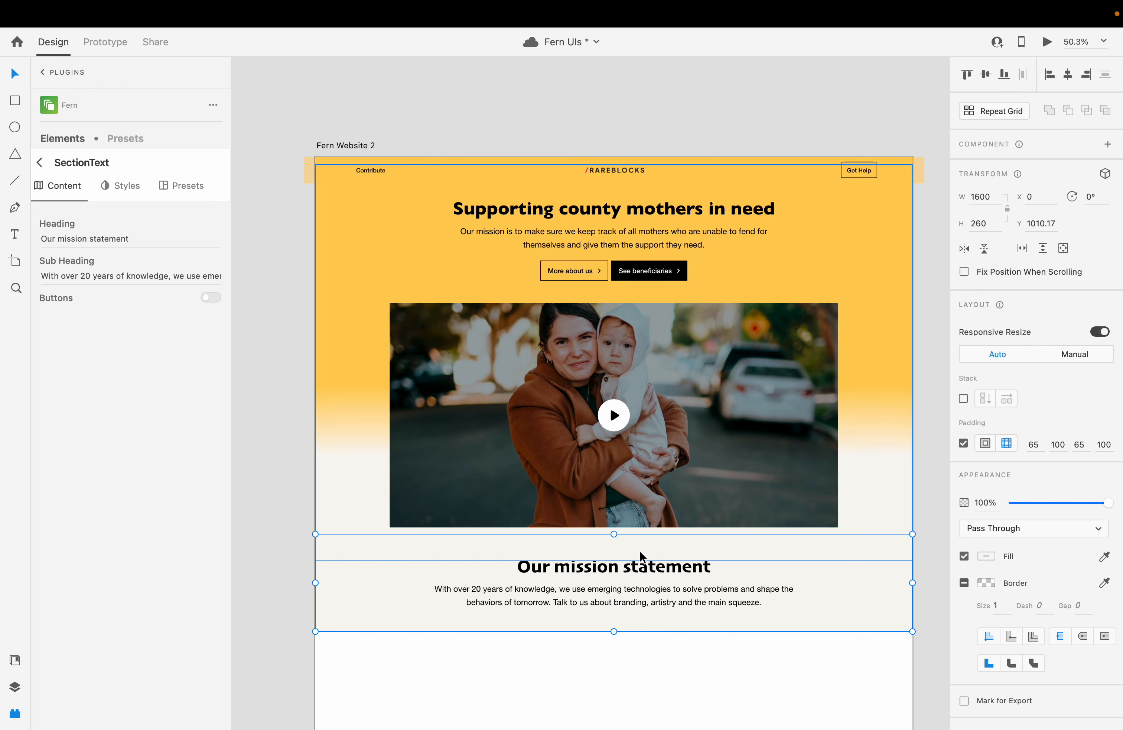
Change the color of the hero's play button to a custom pinkish red
click(437, 649)
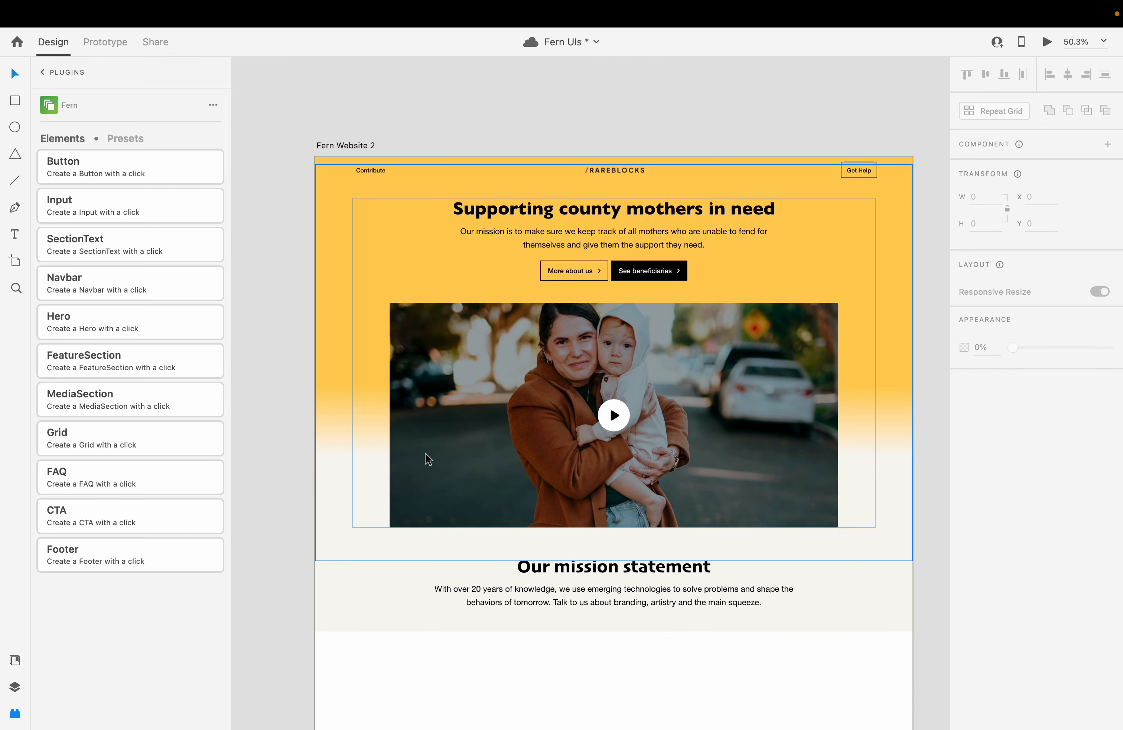
click(428, 458)
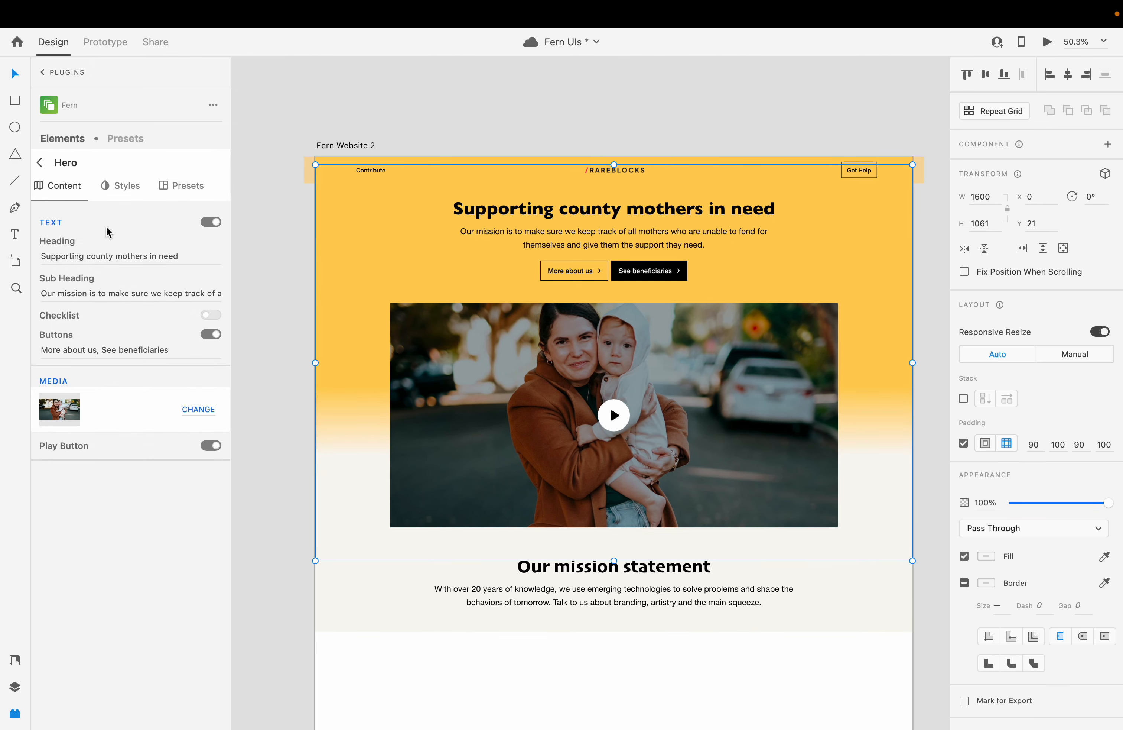
click(116, 189)
scroll(113, 497, down, 10)
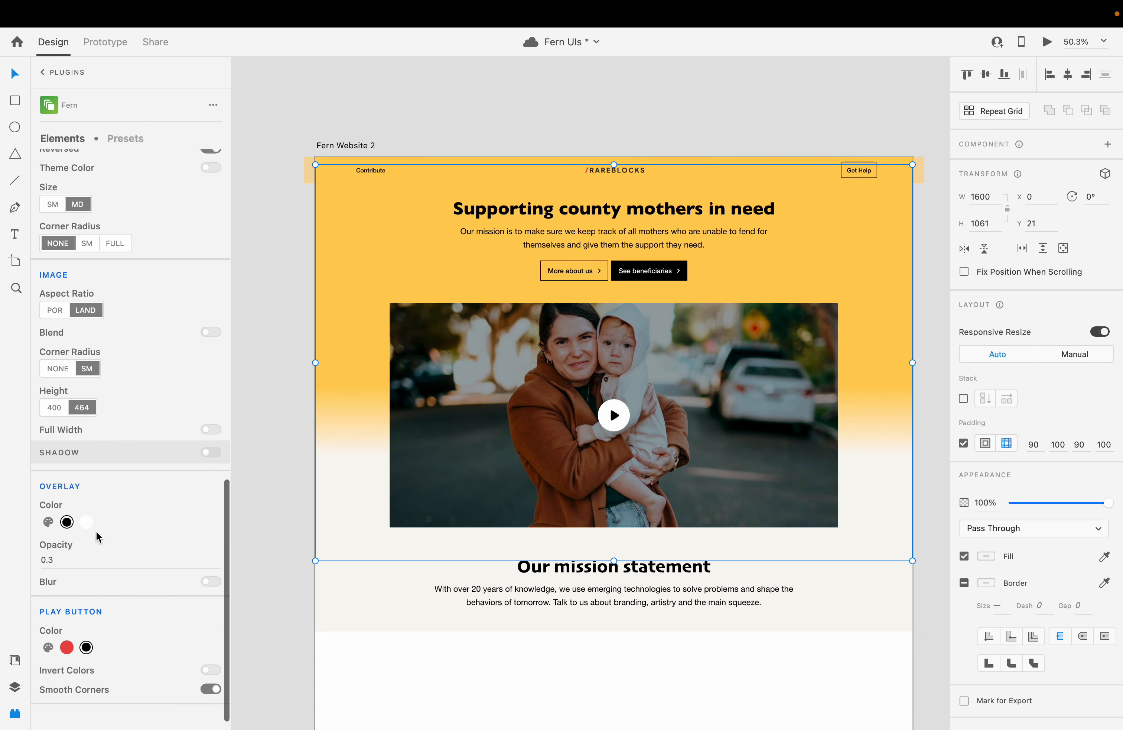
click(47, 652)
click(583, 427)
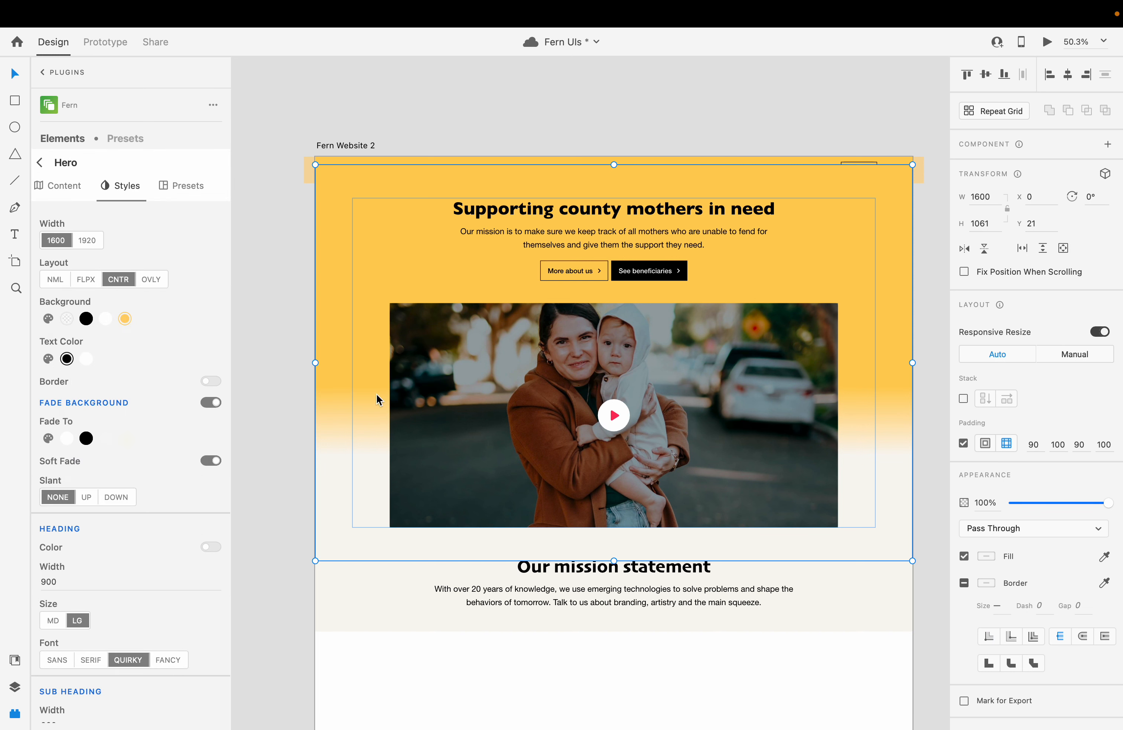
Turn on the shadow for the hero's image
scroll(117, 581, down, 5)
scroll(117, 580, down, 10)
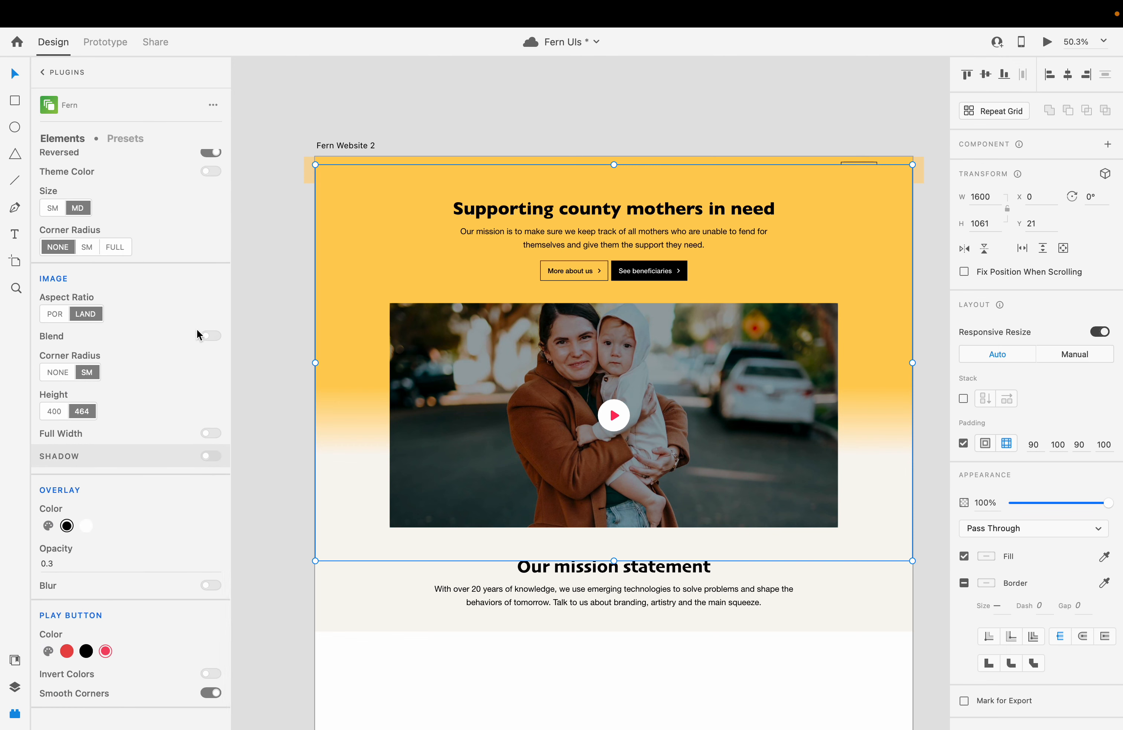
click(212, 455)
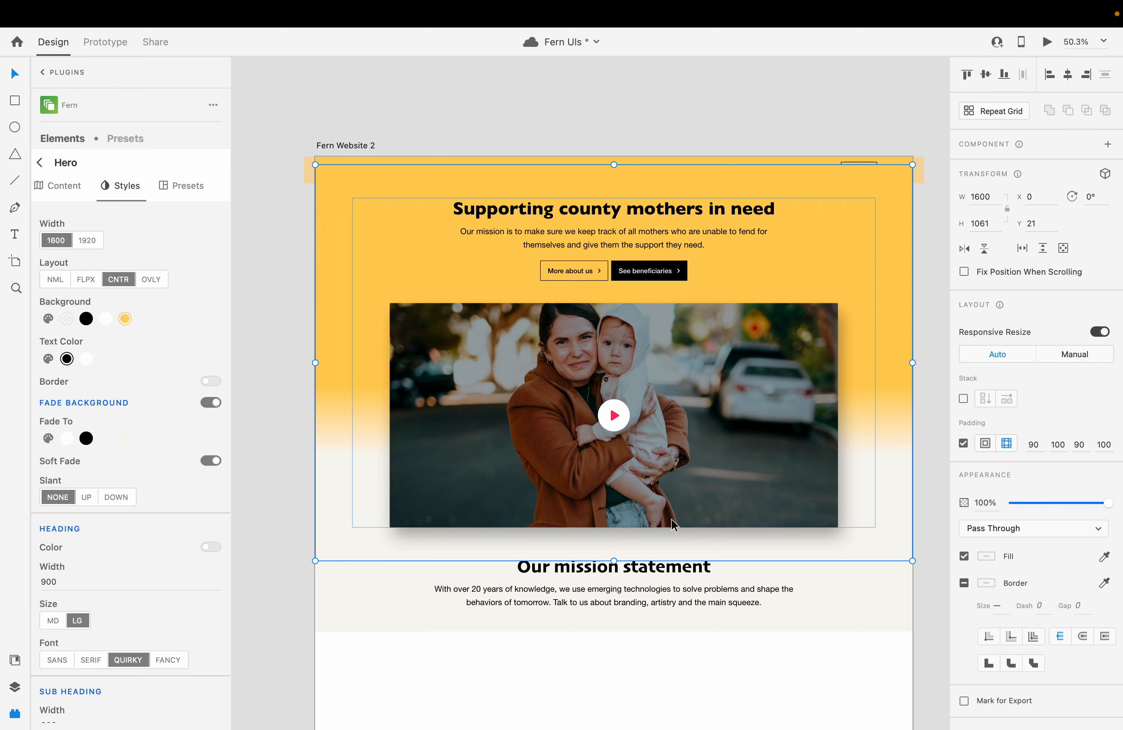
click(433, 642)
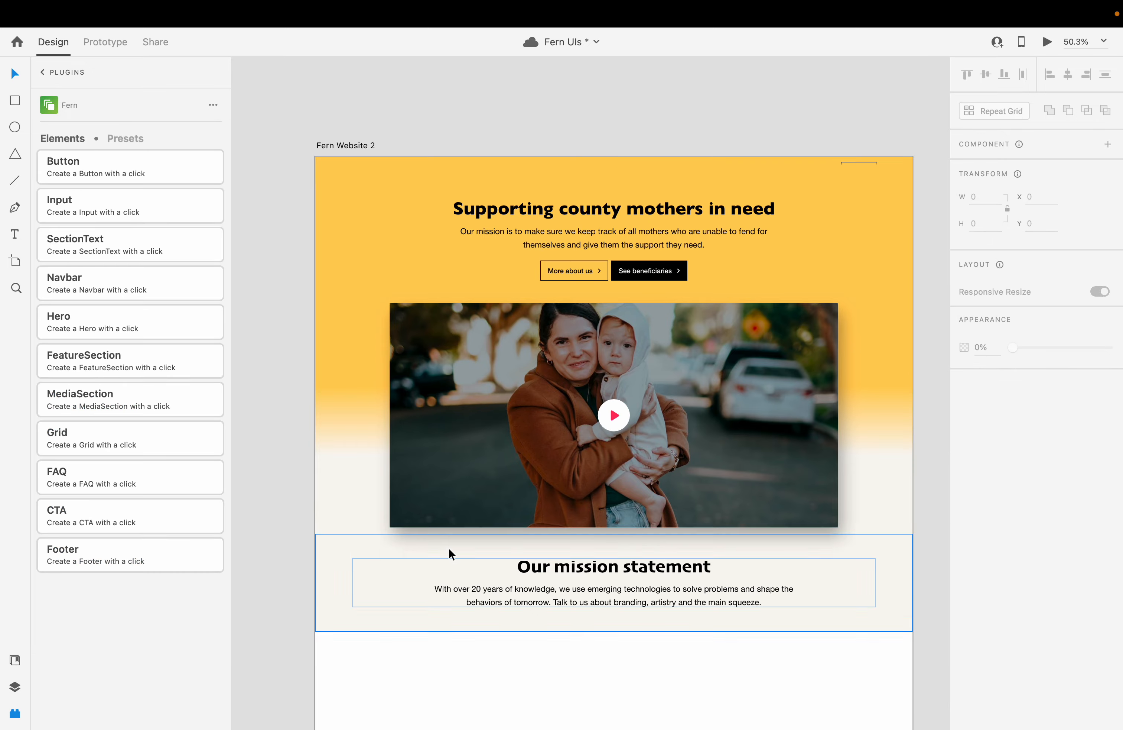
Arrange the hero behind the navbar and mission statement section, and preview the page
click(458, 217)
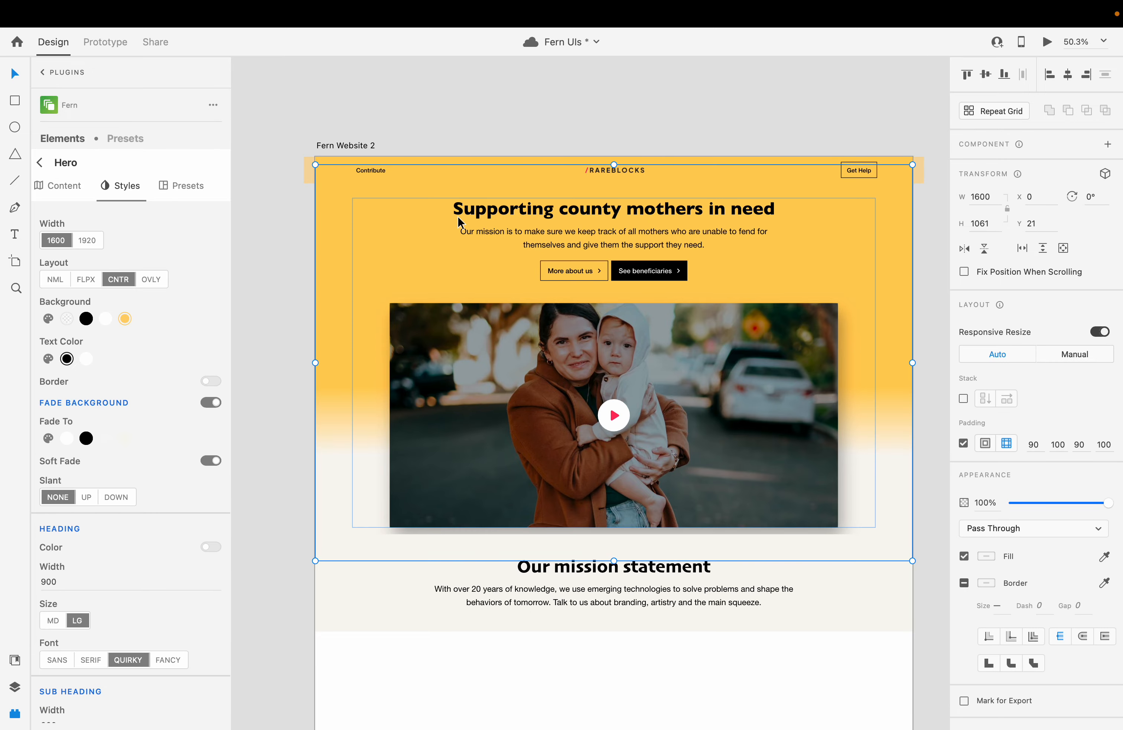
key(super+Return)
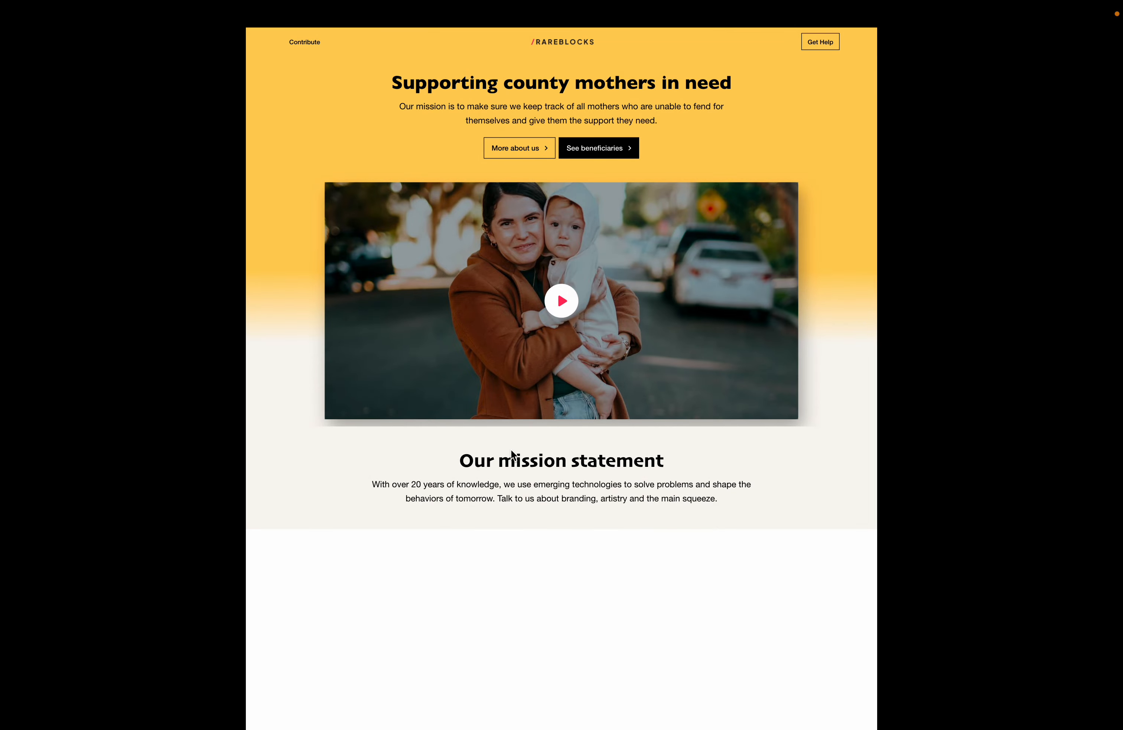
scroll(513, 454, down, 2)
scroll(514, 455, up, 2)
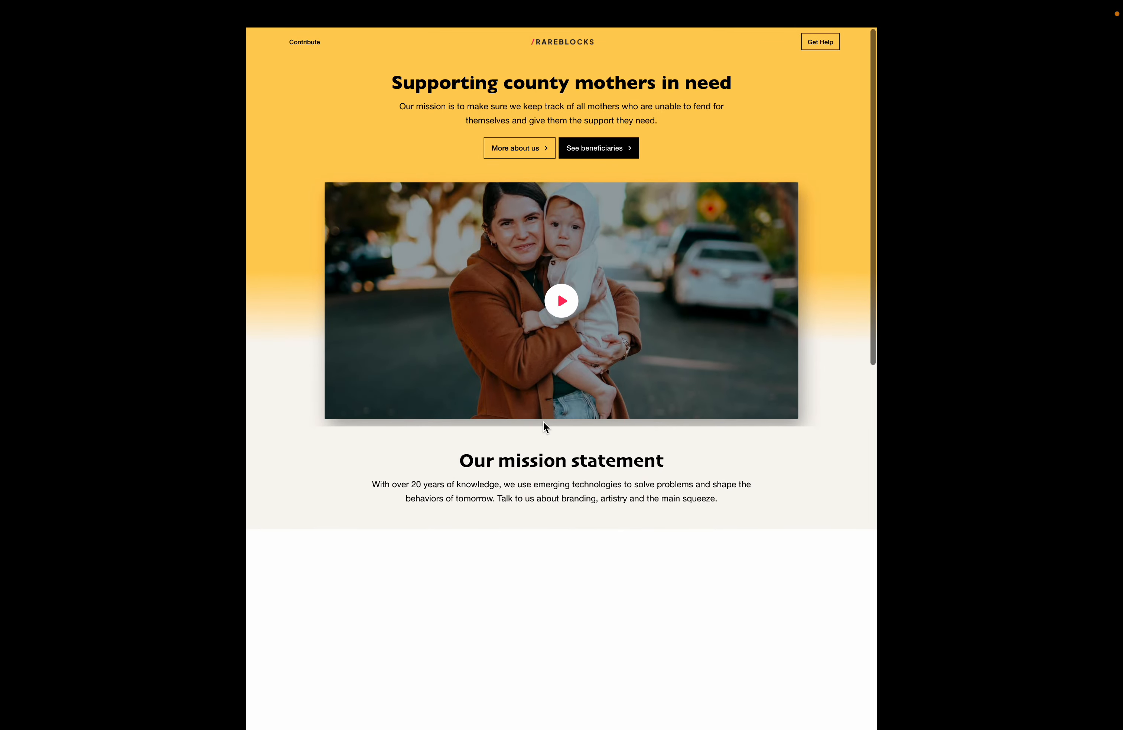
key(Escape)
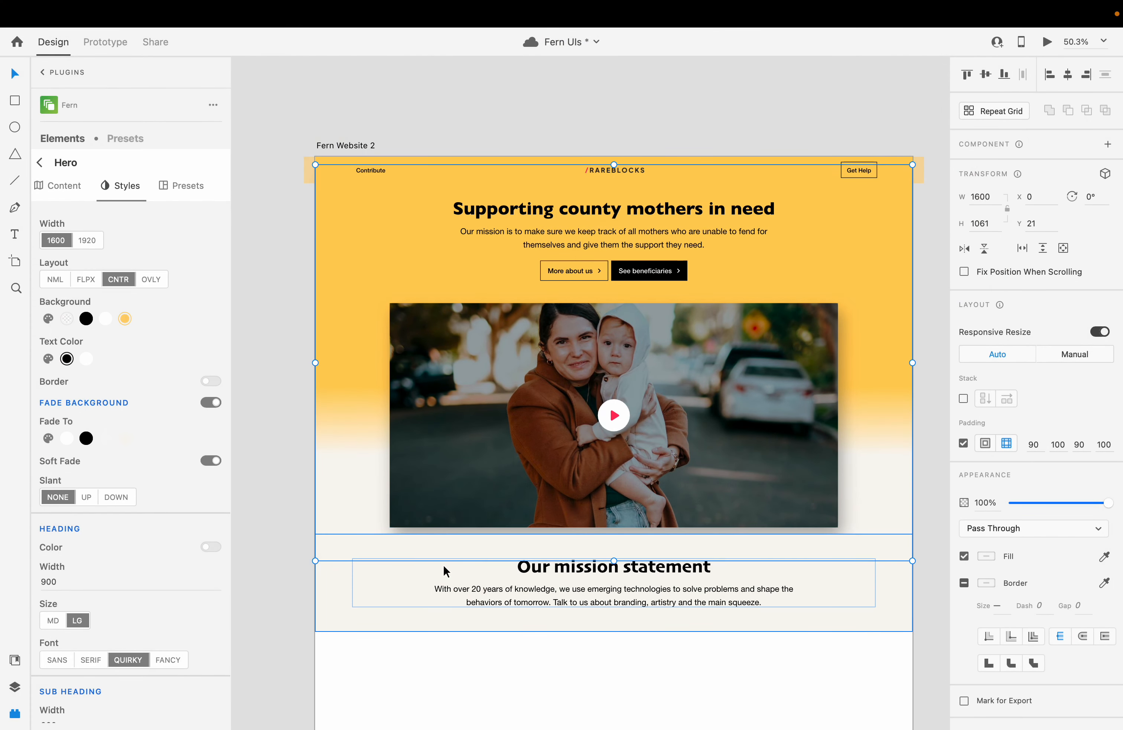
Arrange the mission statement section behind the hero so the image's shadow lies over it, and preview the page
click(461, 674)
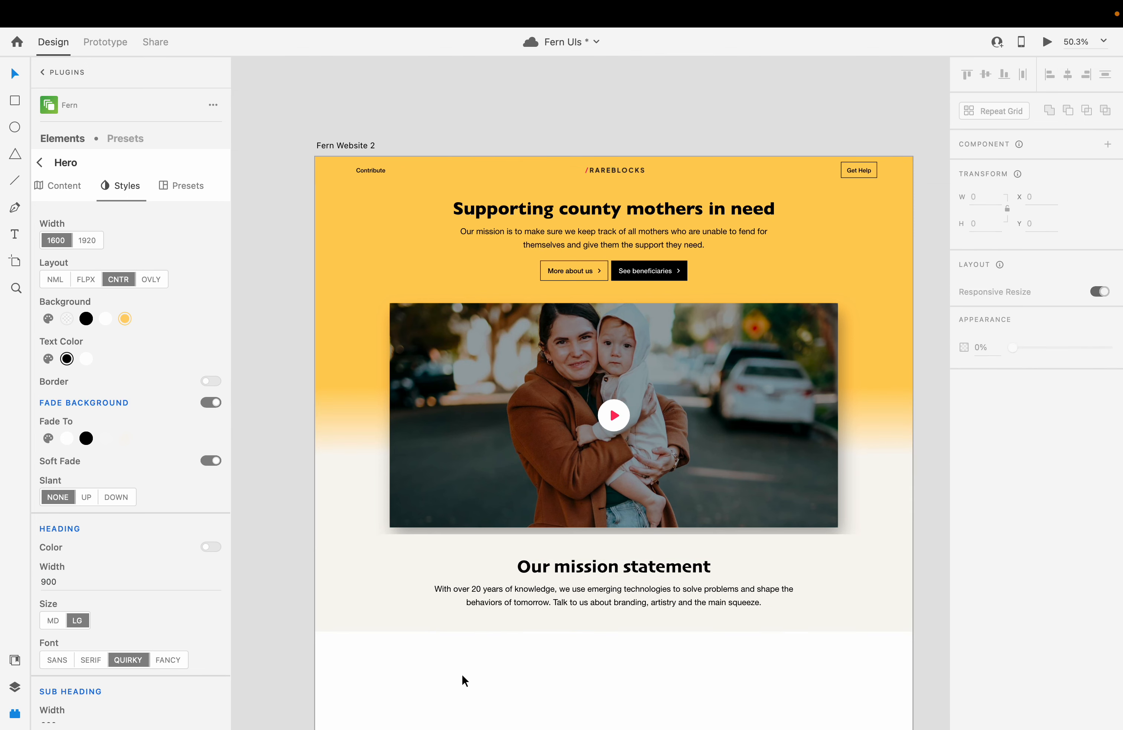
click(455, 587)
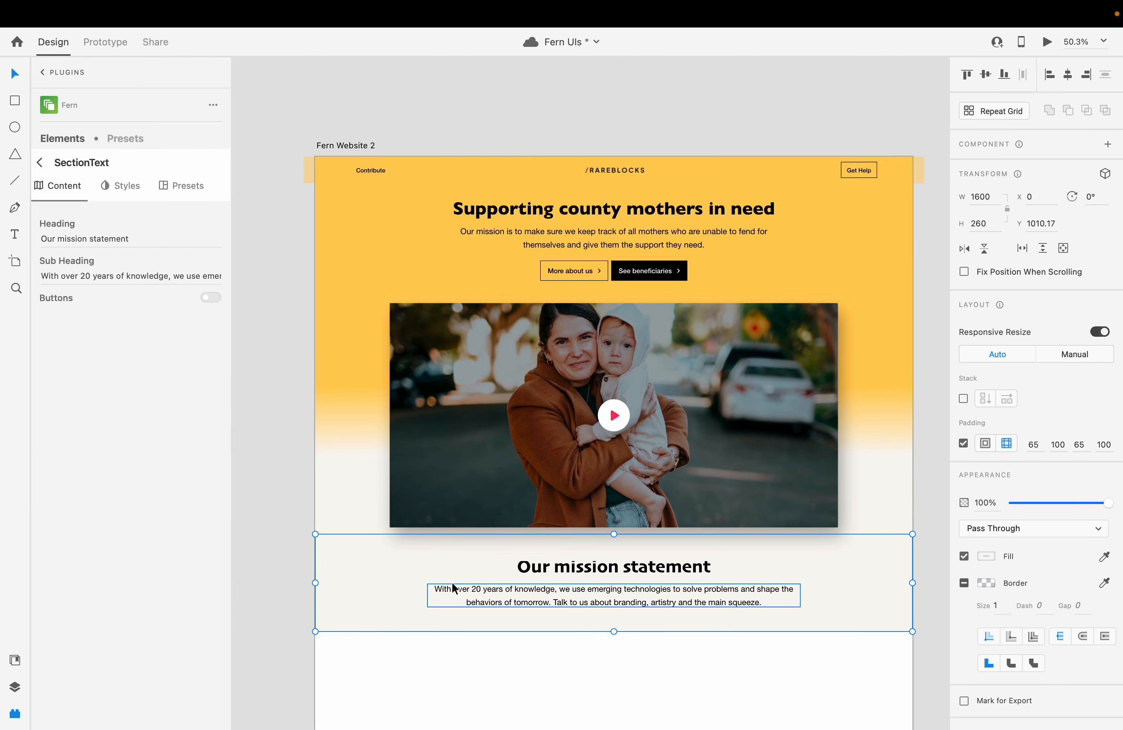
click(509, 676)
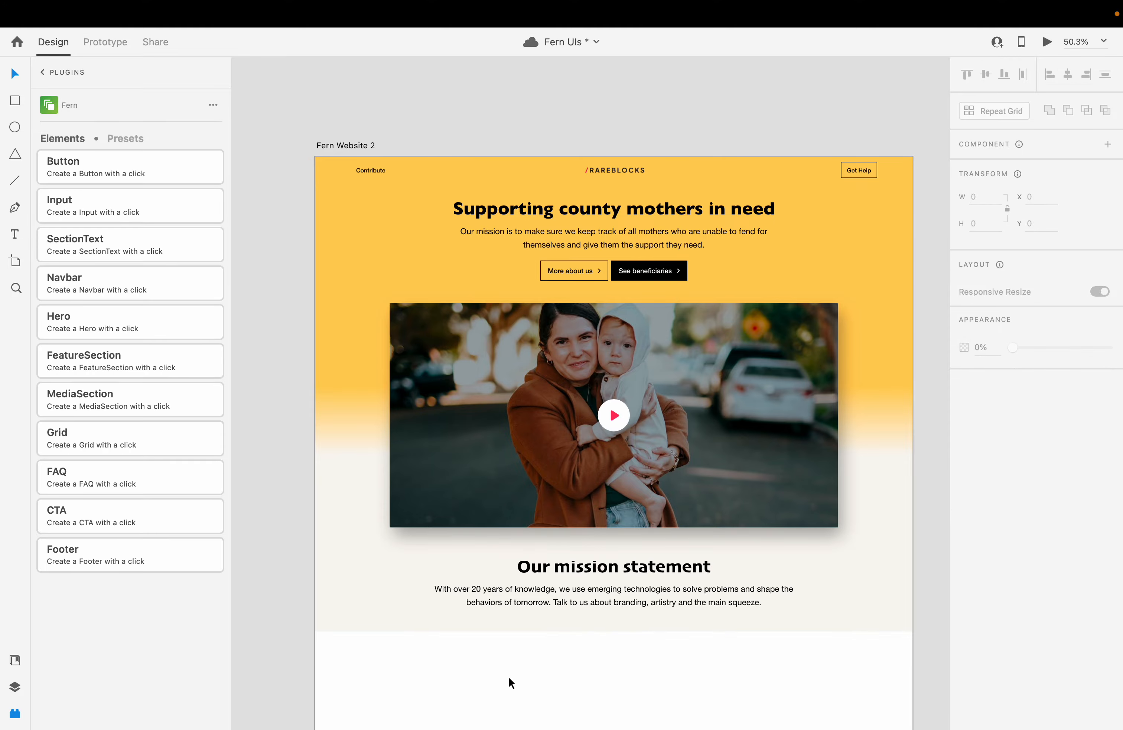
key(super+Return)
key(Escape)
Try the mission statement section higher at Y 990.17, return it to Y 1010.17, and preview the page
click(388, 583)
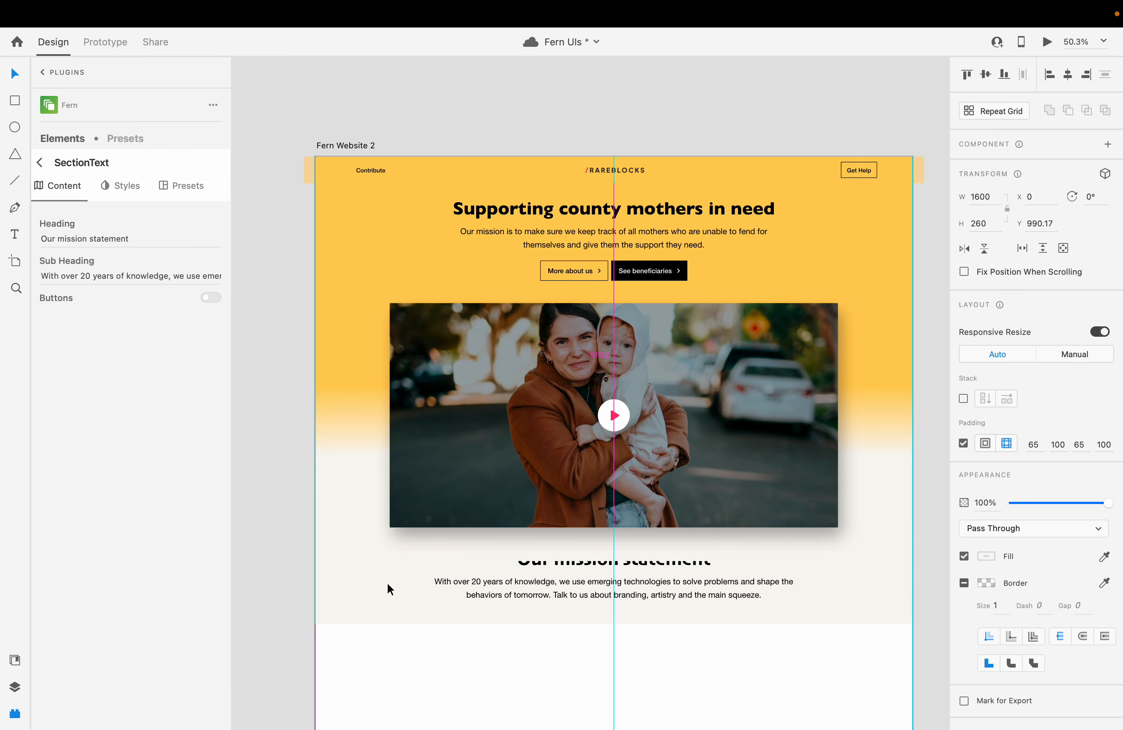
key(super+Return)
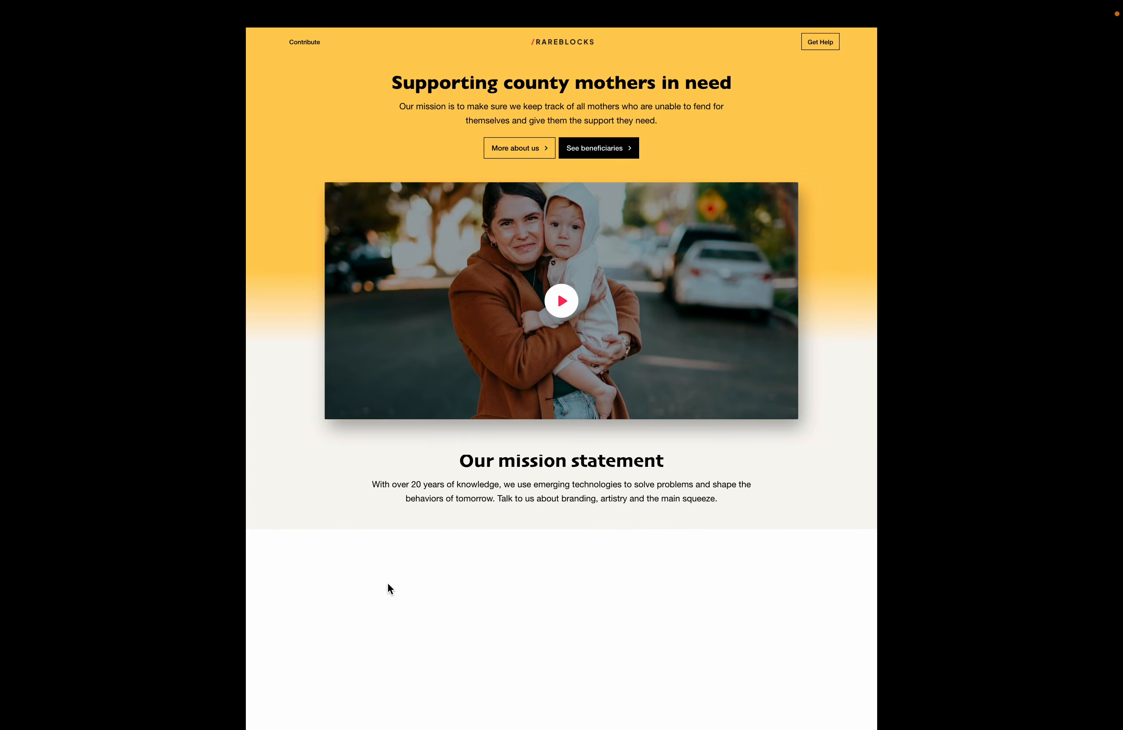
key(Escape)
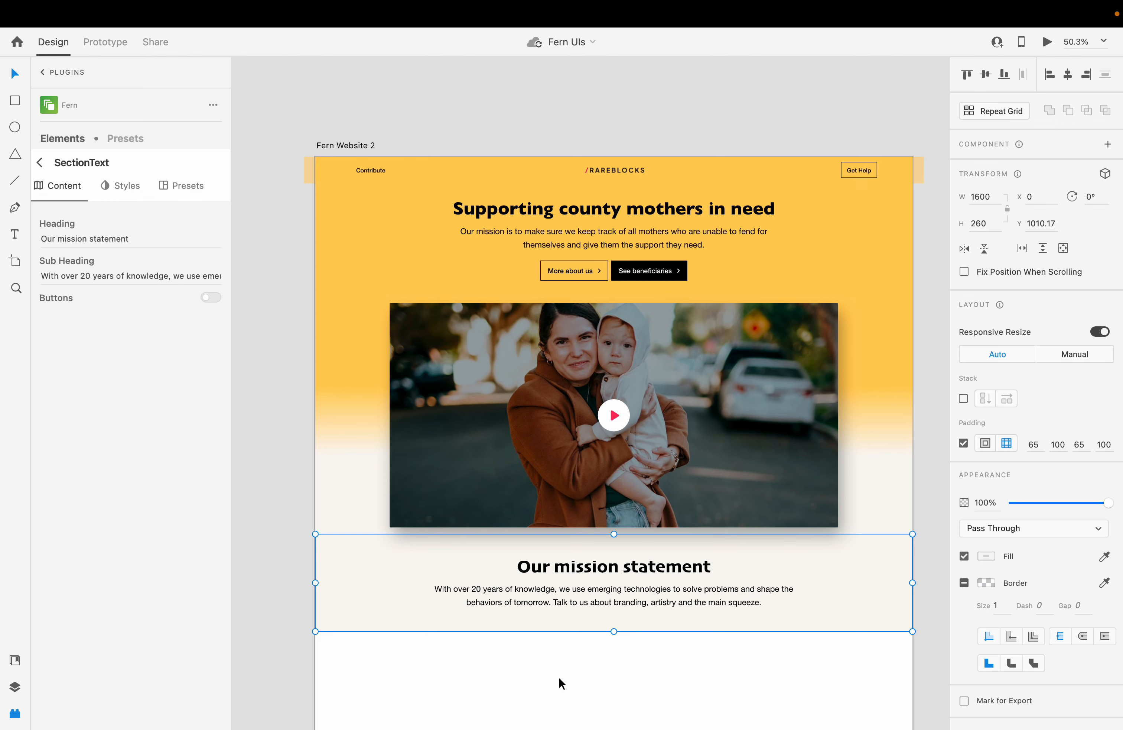
Duplicate the mission statement section and place the copy directly below the original at Y 1270.17
scroll(559, 678, down, 5)
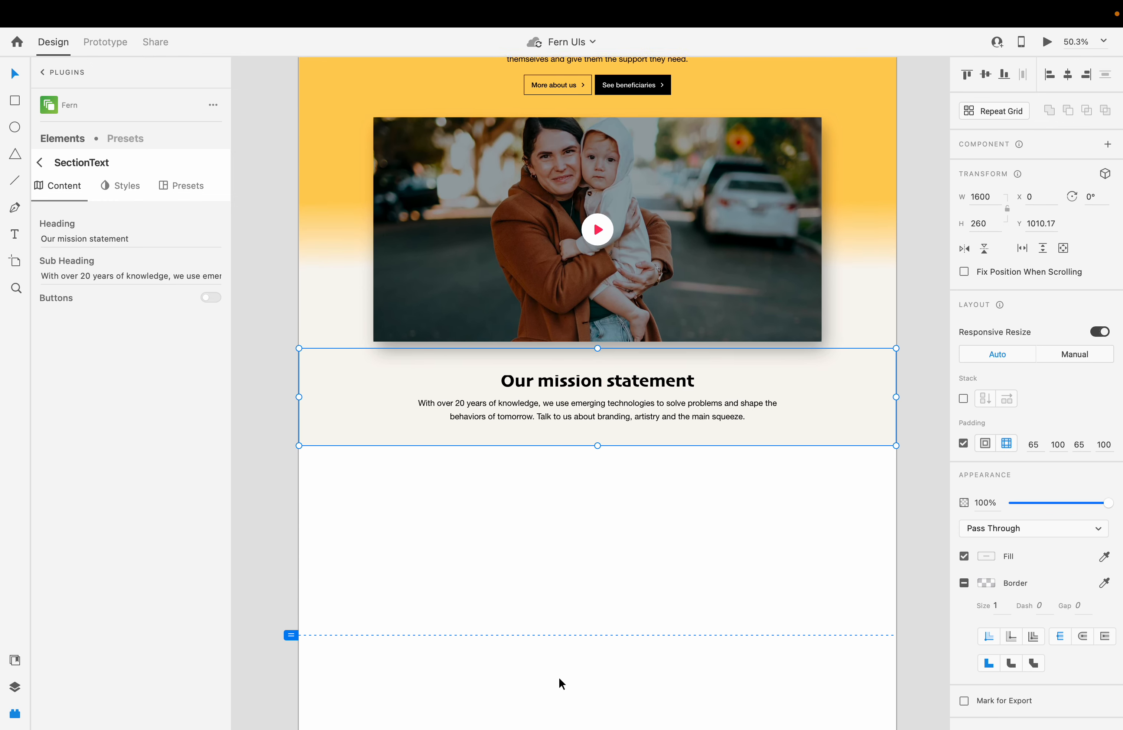
scroll(559, 679, down, 1)
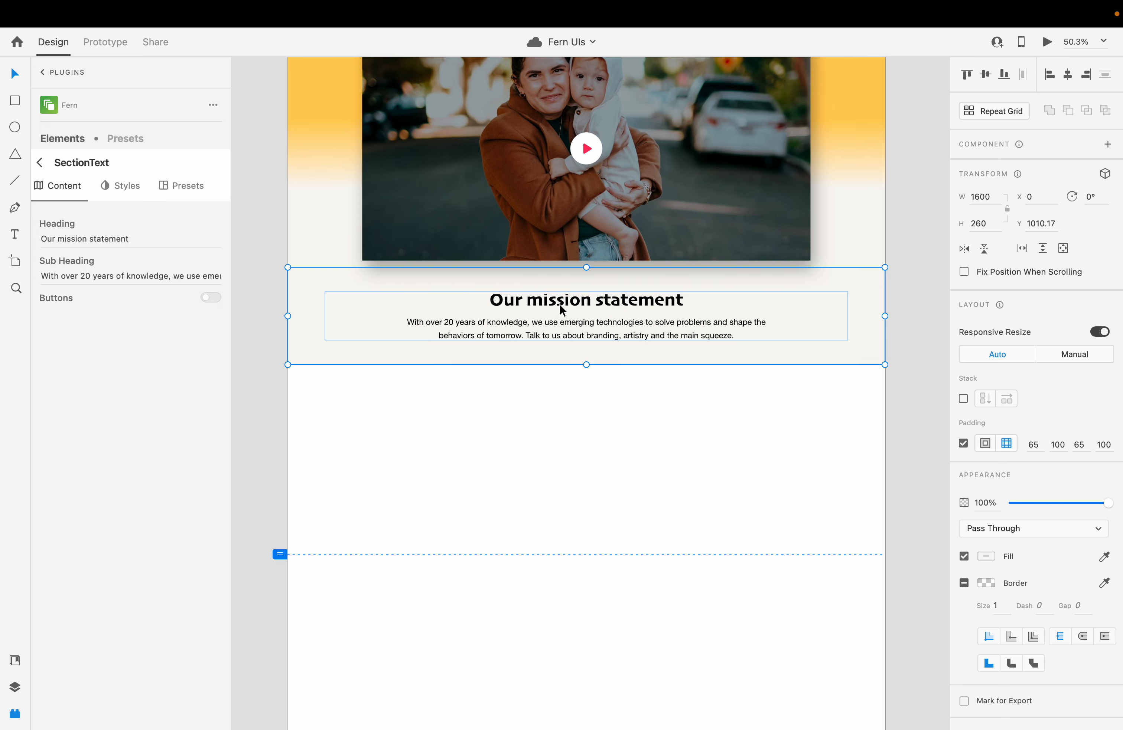
drag(562, 310, 571, 406)
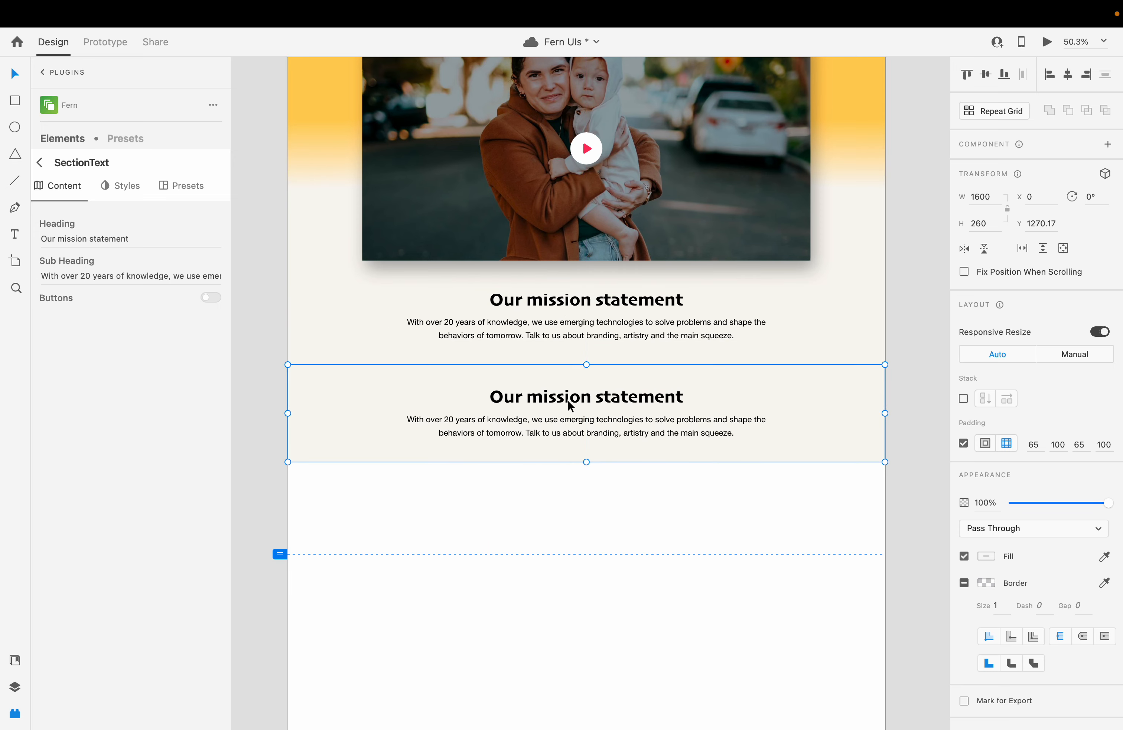
Give the duplicated text section a transparent background and the Horizontal layout
click(133, 189)
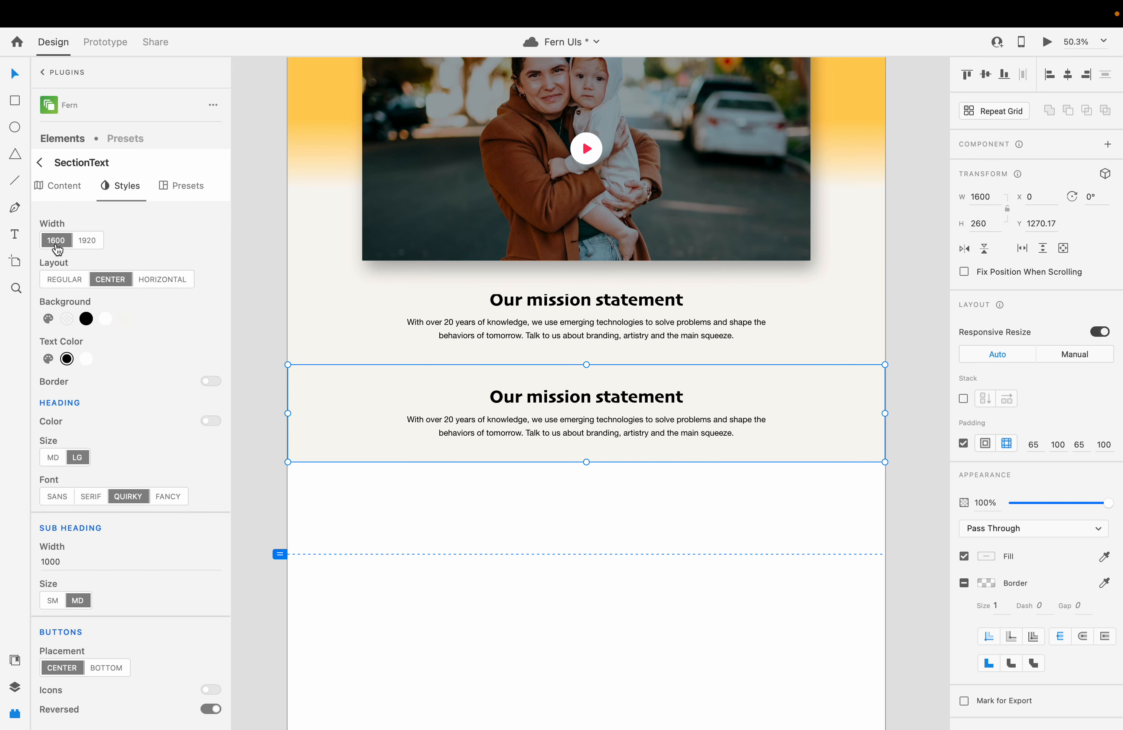
click(66, 320)
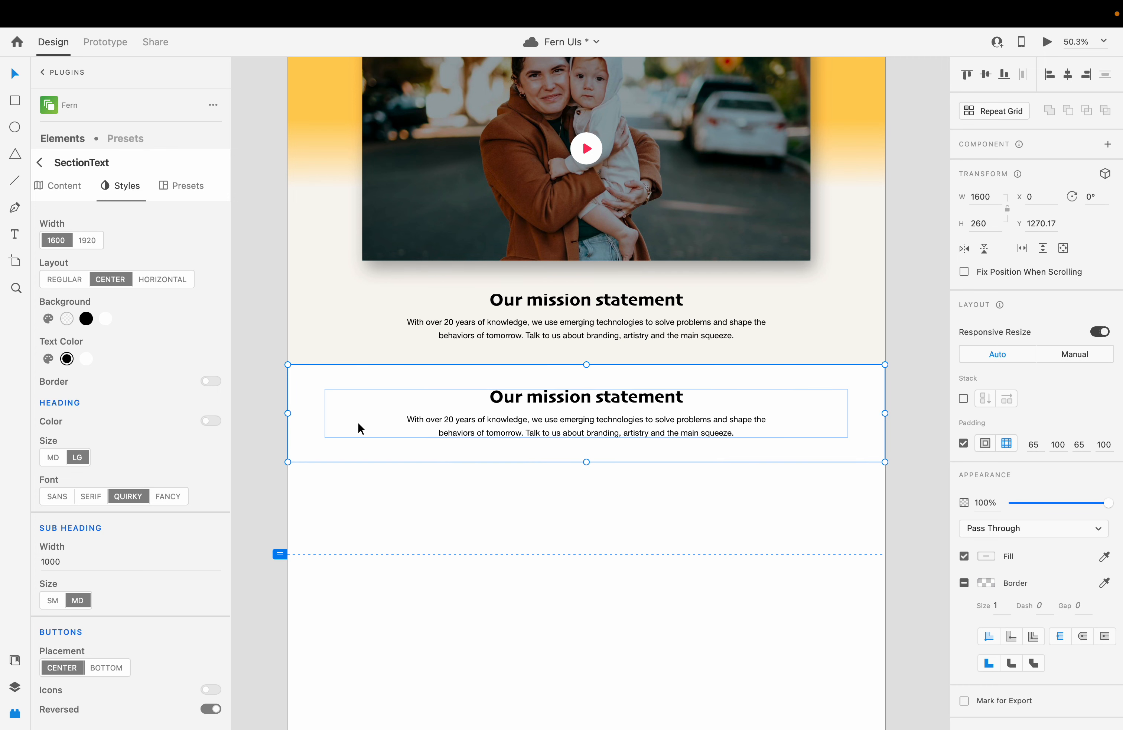
click(162, 280)
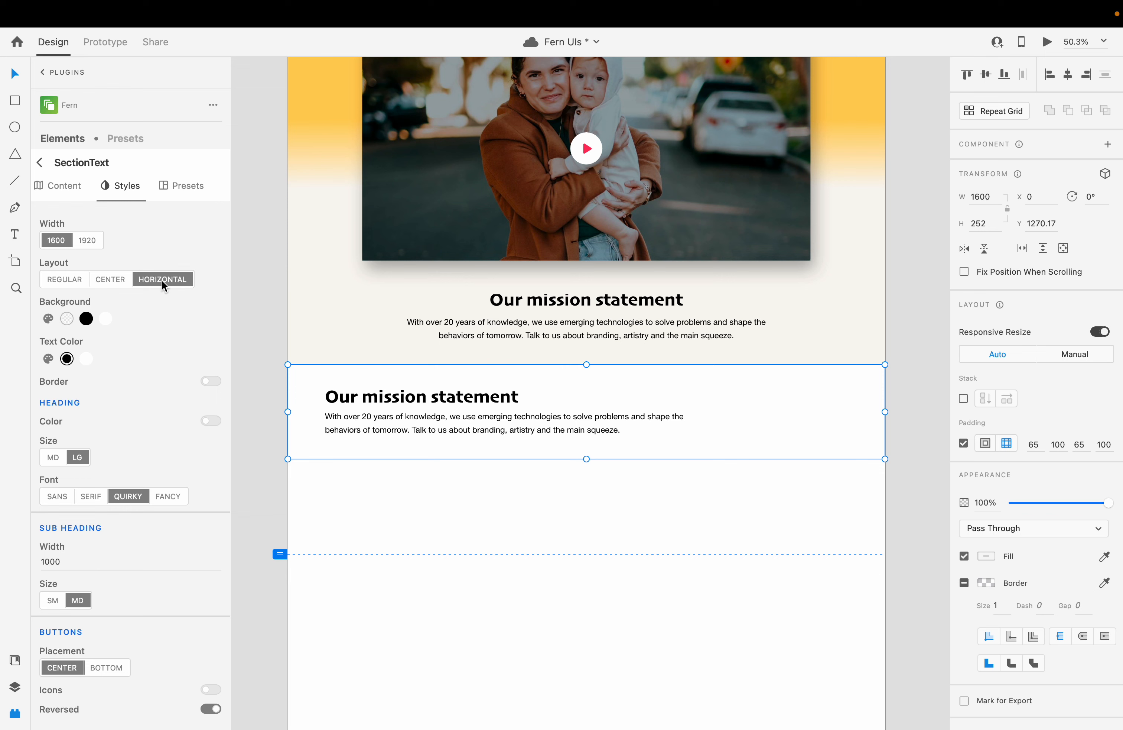
Set the duplicated section's heading to "Stories that inspire us"
click(60, 188)
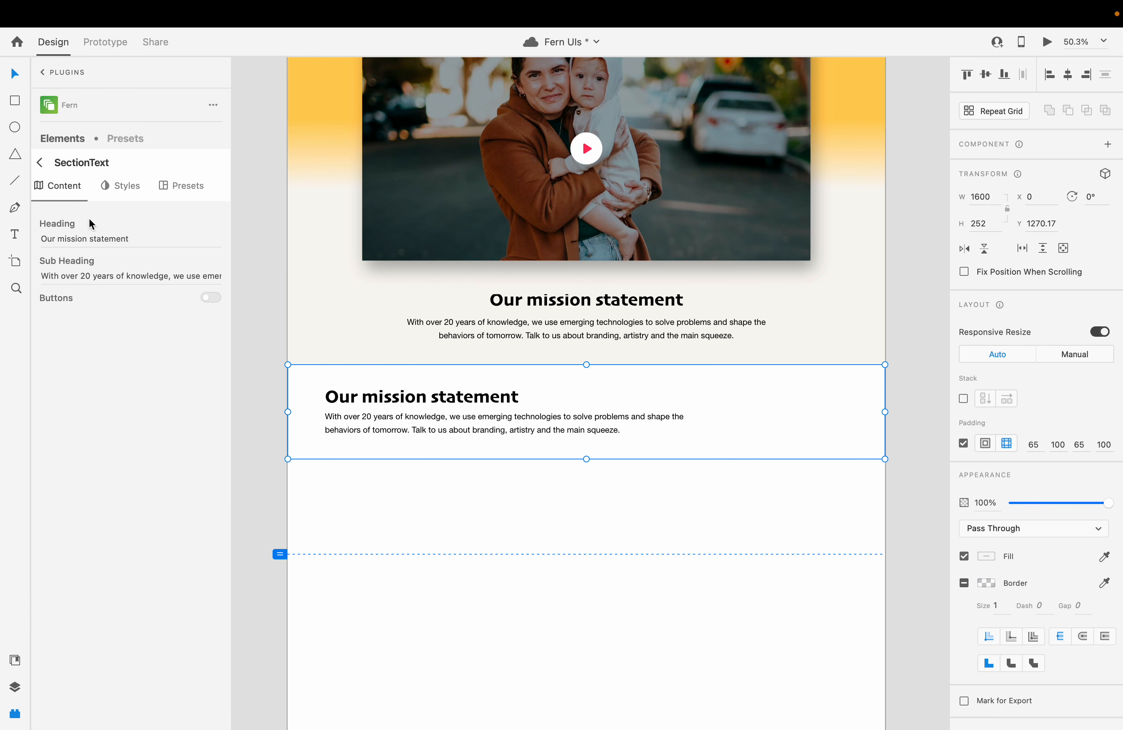
click(83, 240)
text(Stories that inspire us)
key(Return)
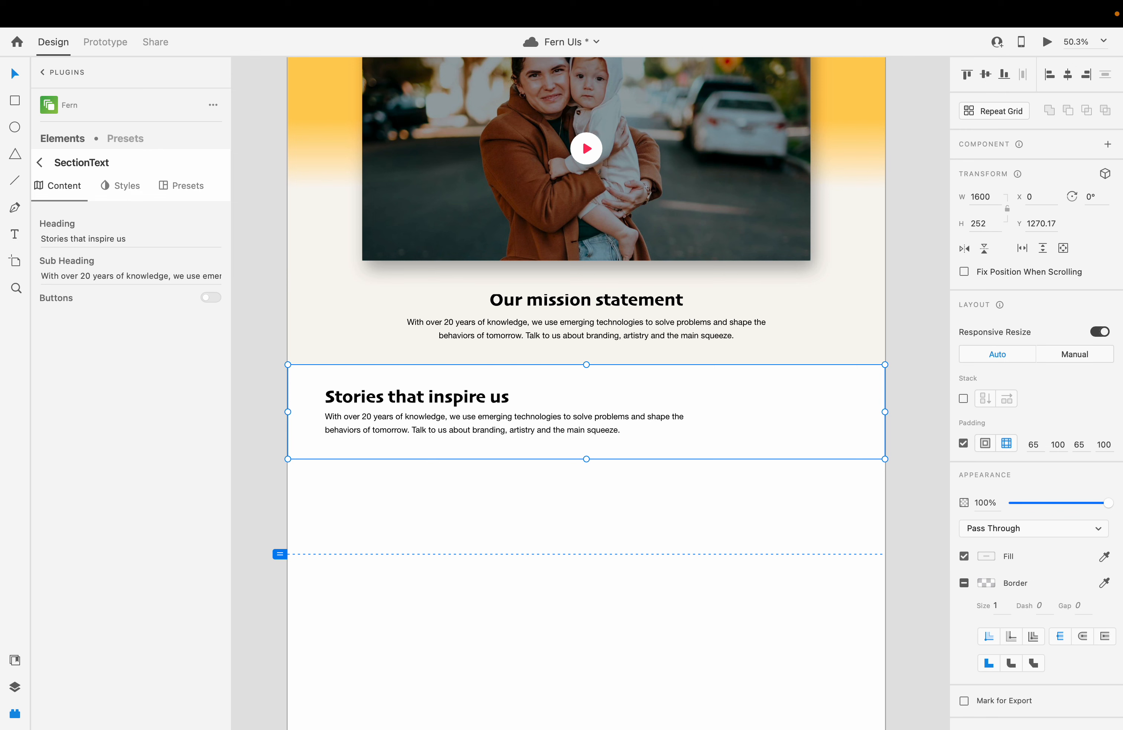
Set the stories section's sub heading to "Stories like this remind us that hope is a four letter word."
click(89, 275)
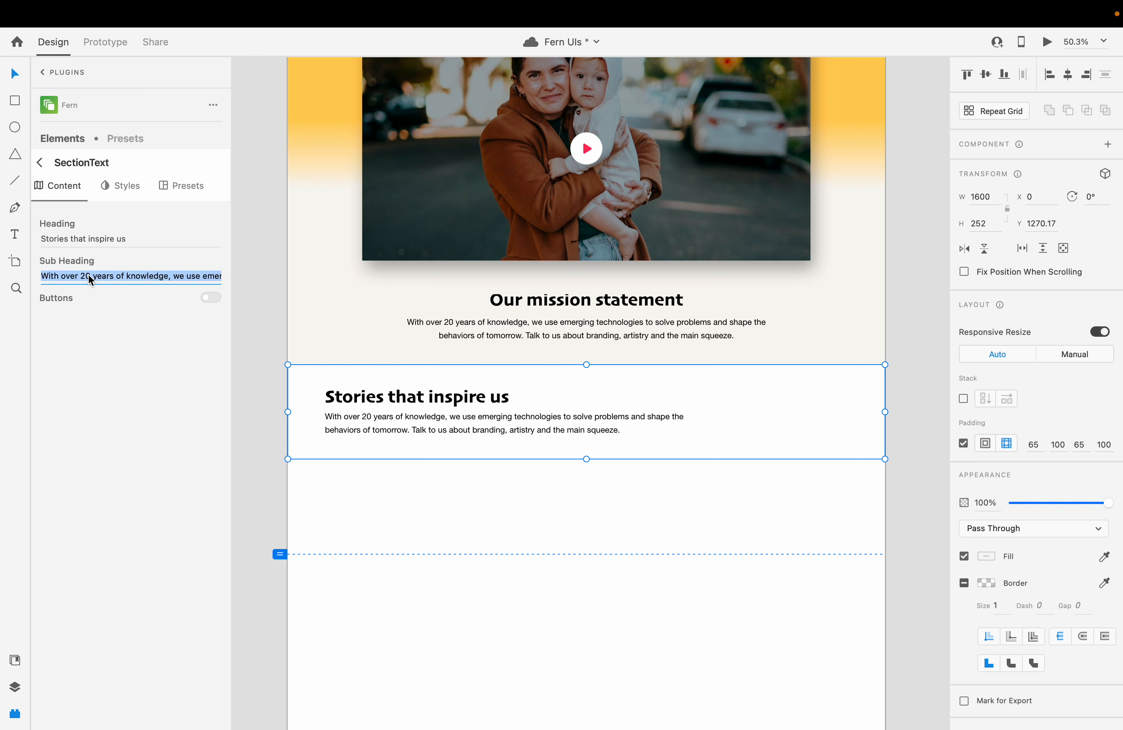
text(Stories like)
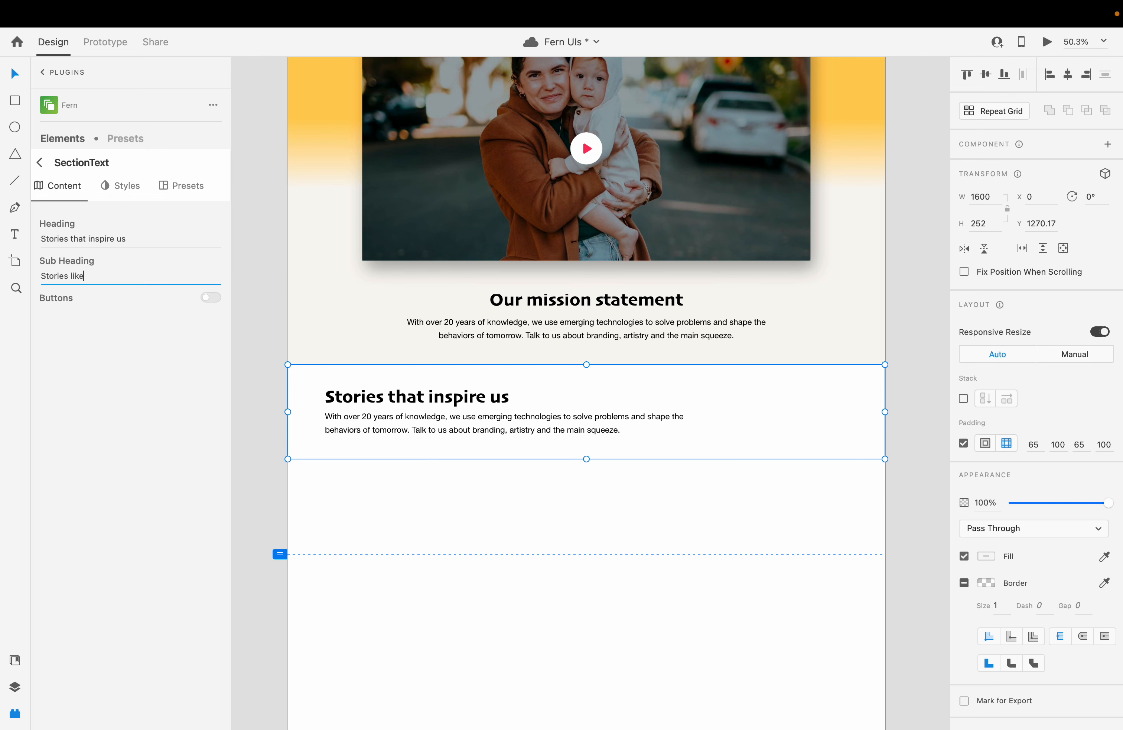
text( this remind us that hope is)
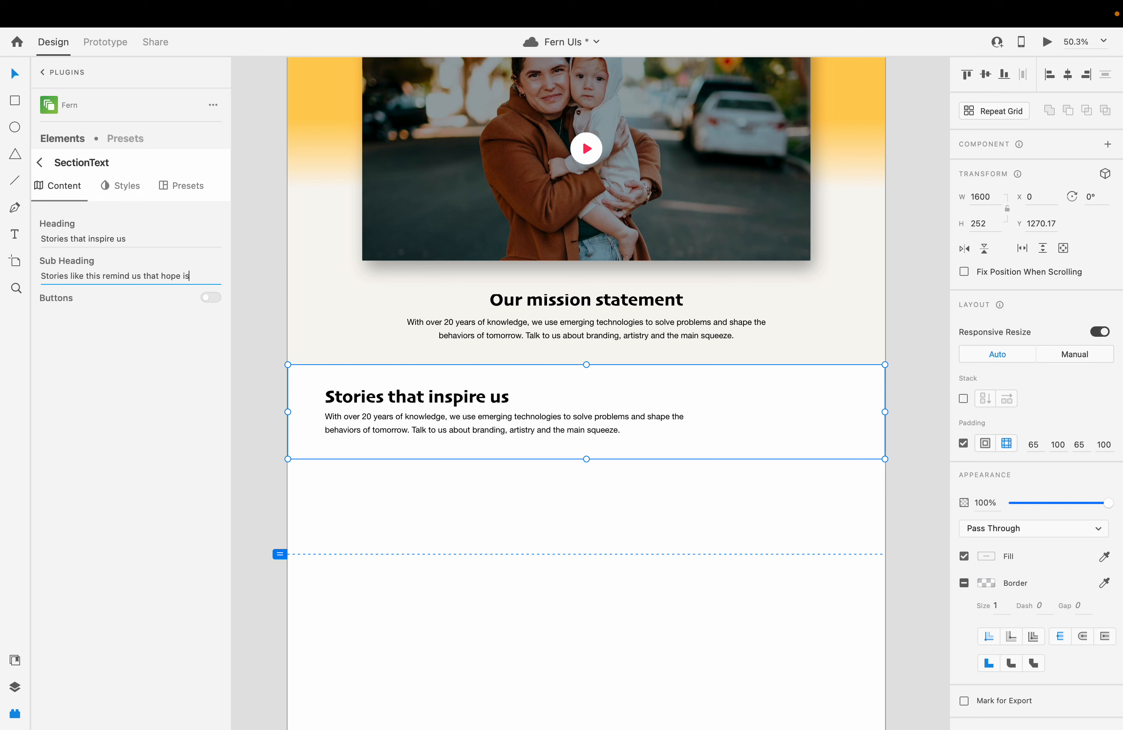
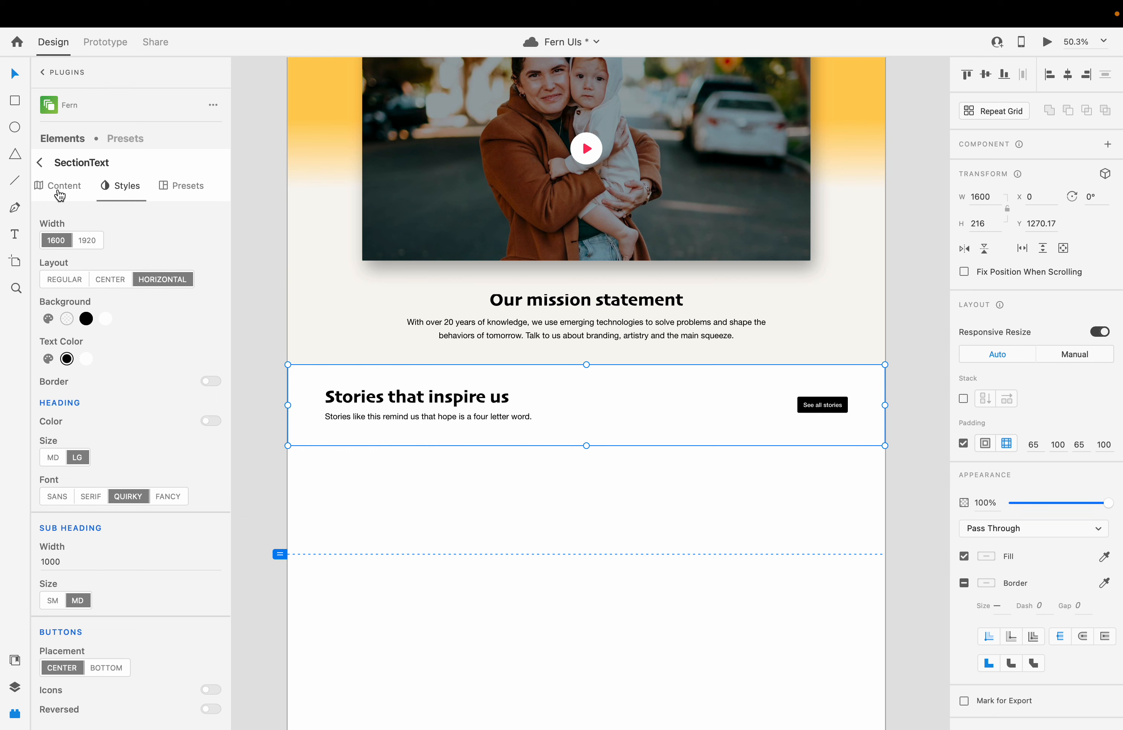
Add a second button labelled "All voices" to the stories section and reverse the button styles
click(59, 191)
click(124, 314)
key(Right)
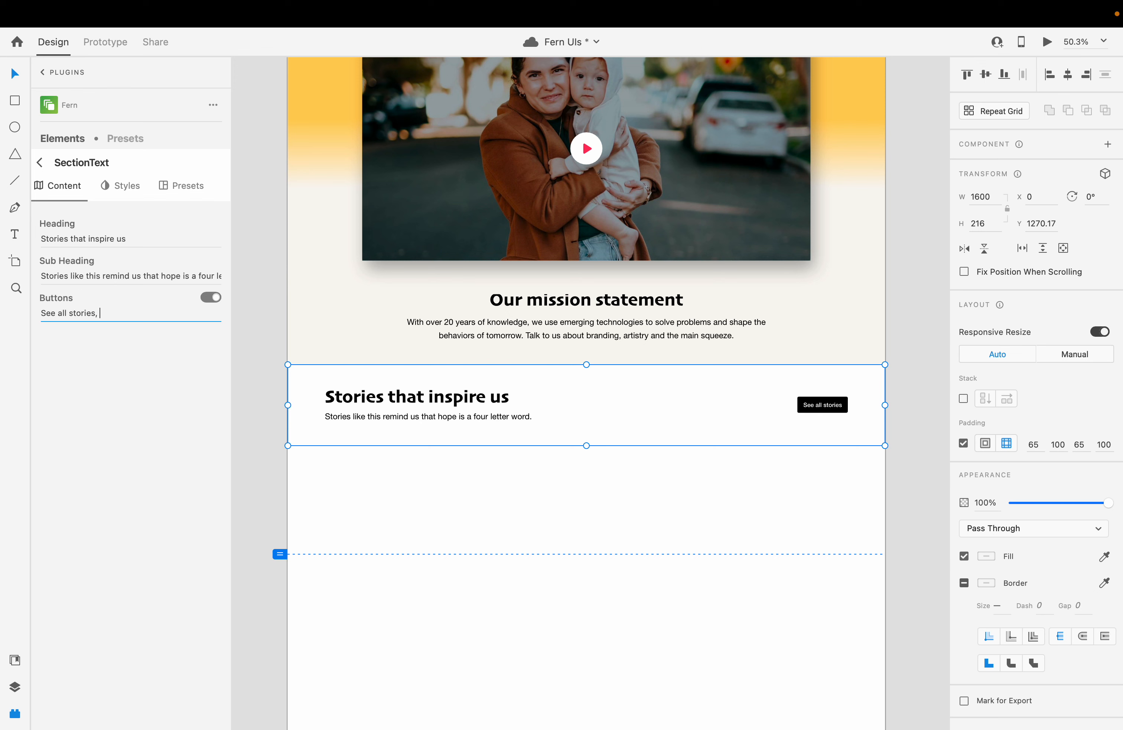
text(, All voices)
key(Return)
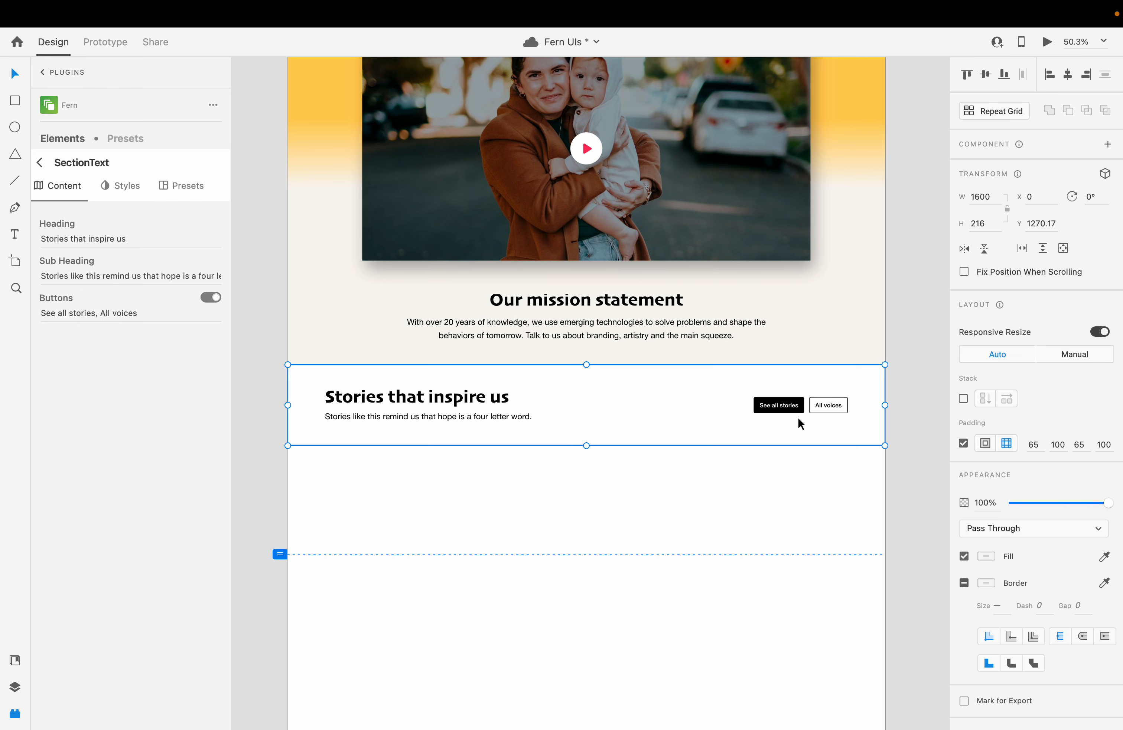
click(125, 187)
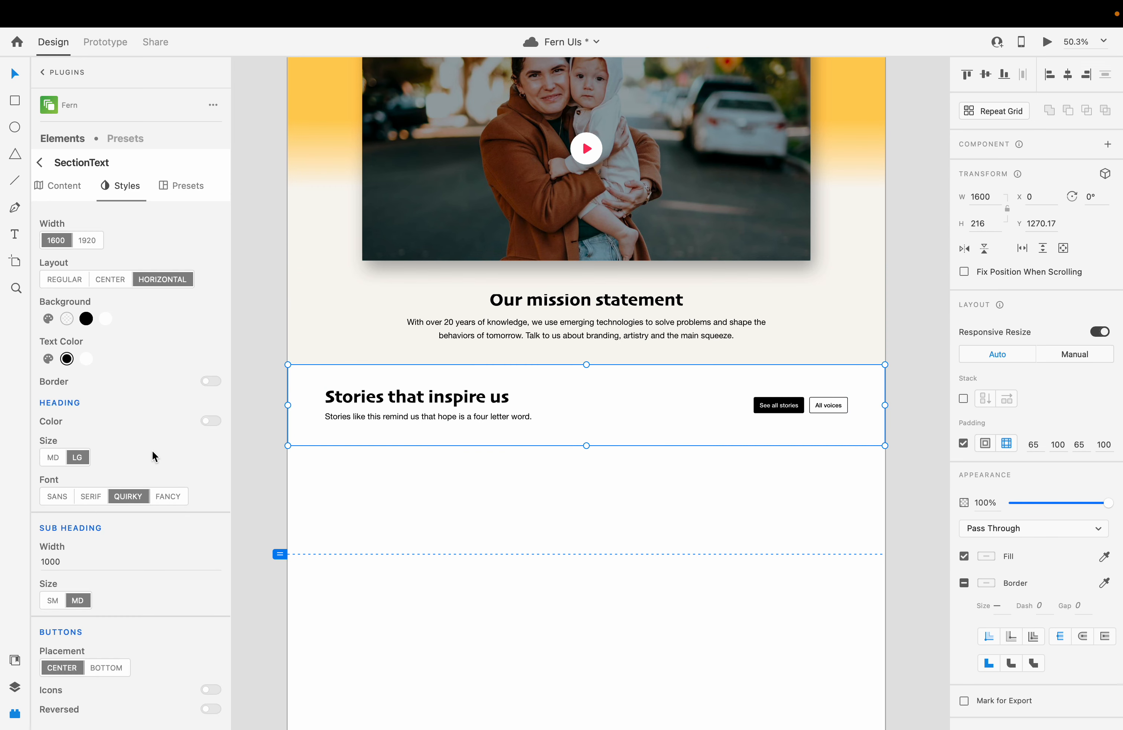
scroll(154, 456, down, 5)
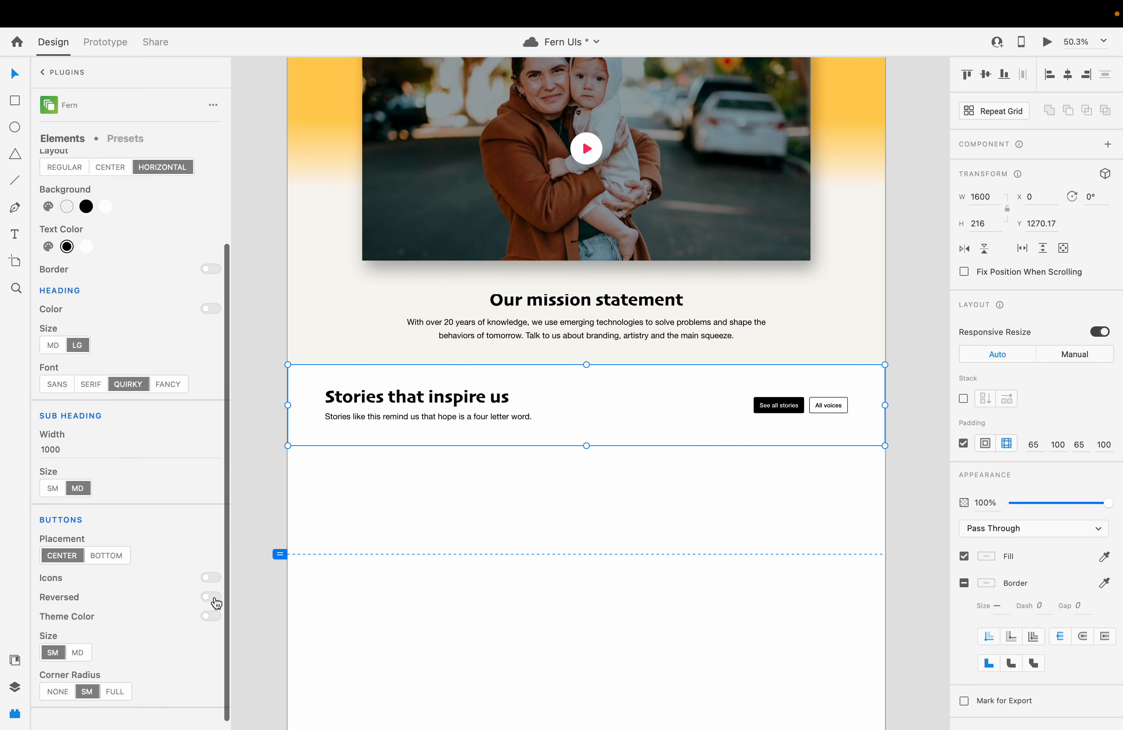
click(216, 600)
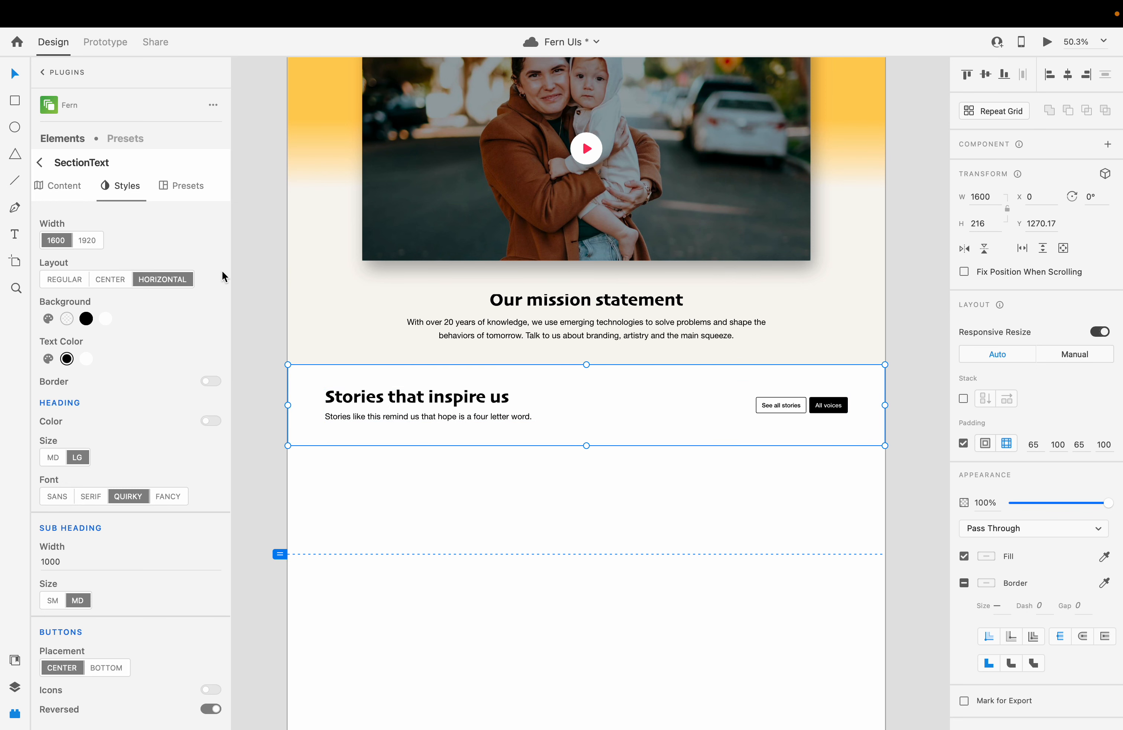
Remove the "All voices" button from the stories section and turn off the reversed button style
click(52, 184)
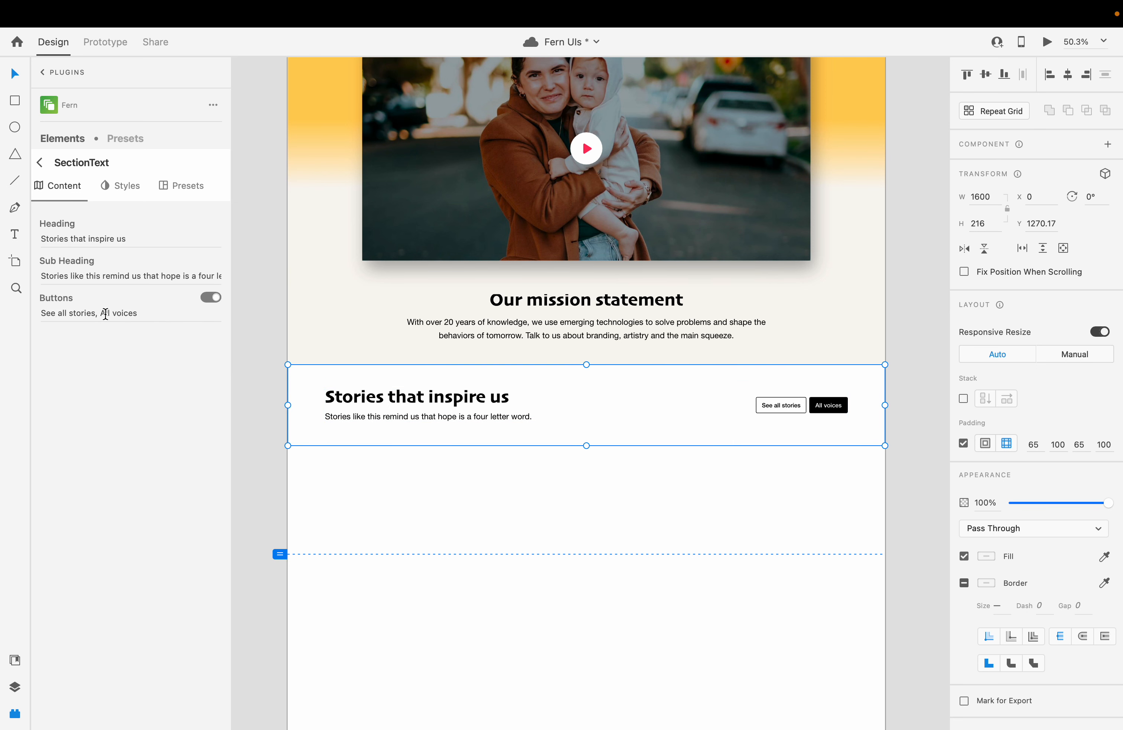
drag(105, 314, 201, 359)
key(BackSpace)
key(BackSpace)
key(BackSpace)
key(Return)
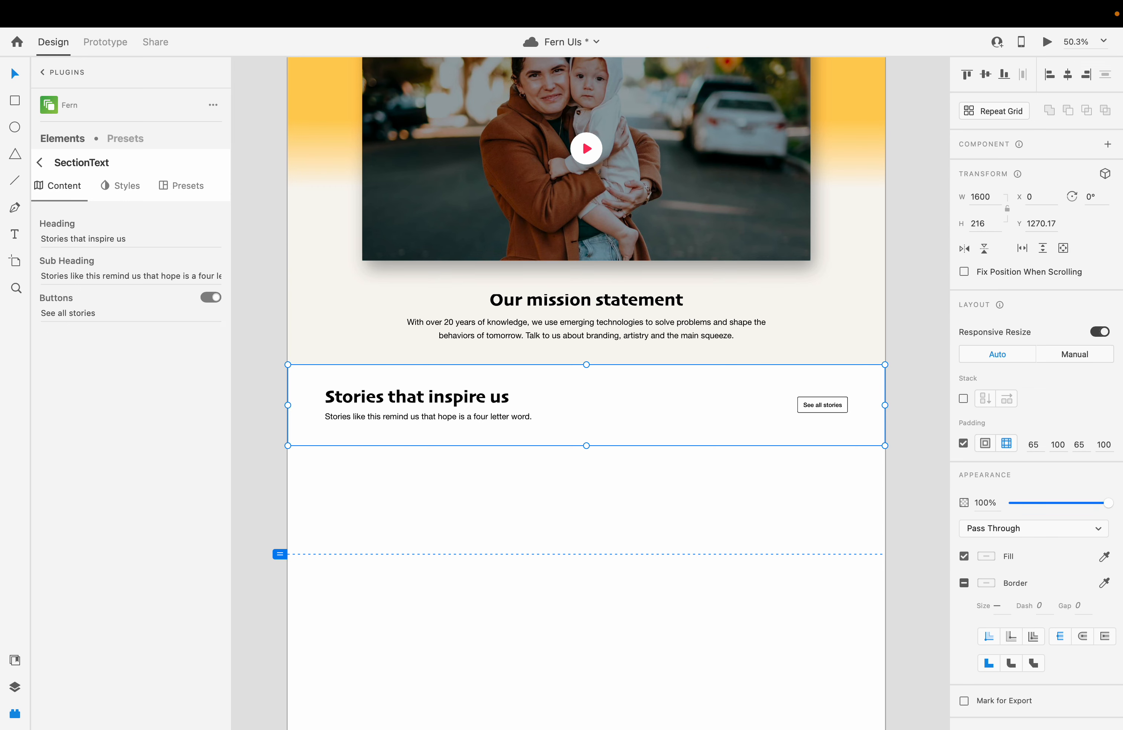
click(121, 186)
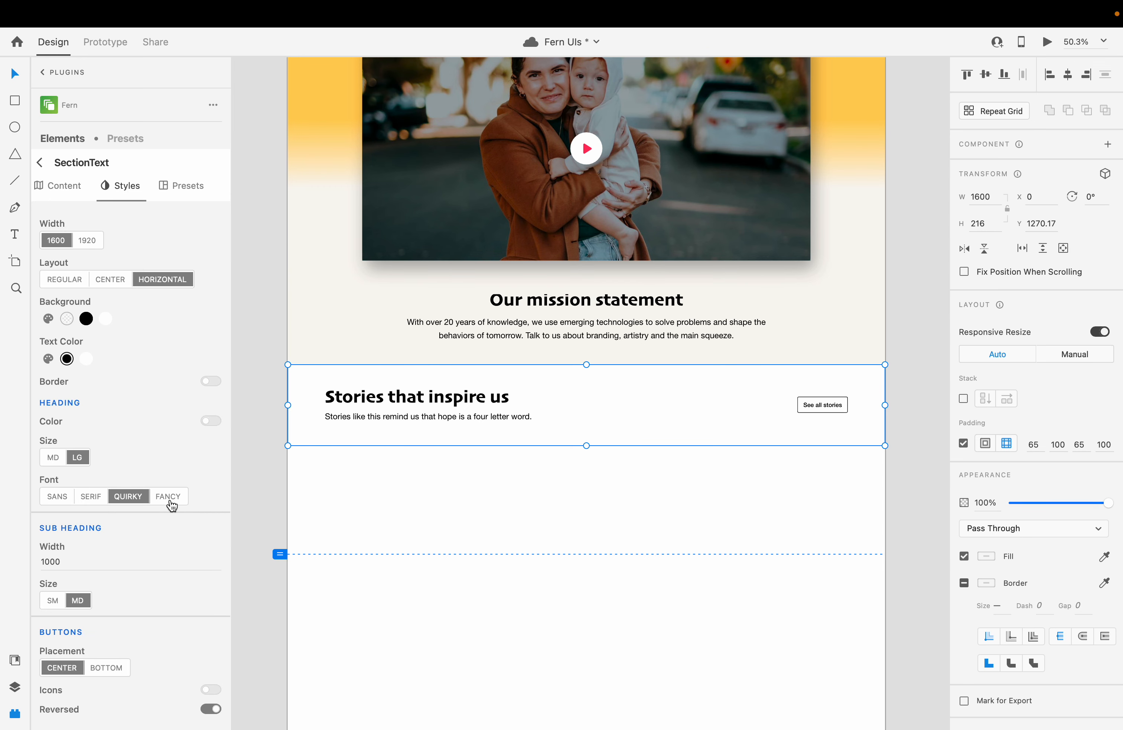
scroll(170, 504, down, 3)
click(212, 598)
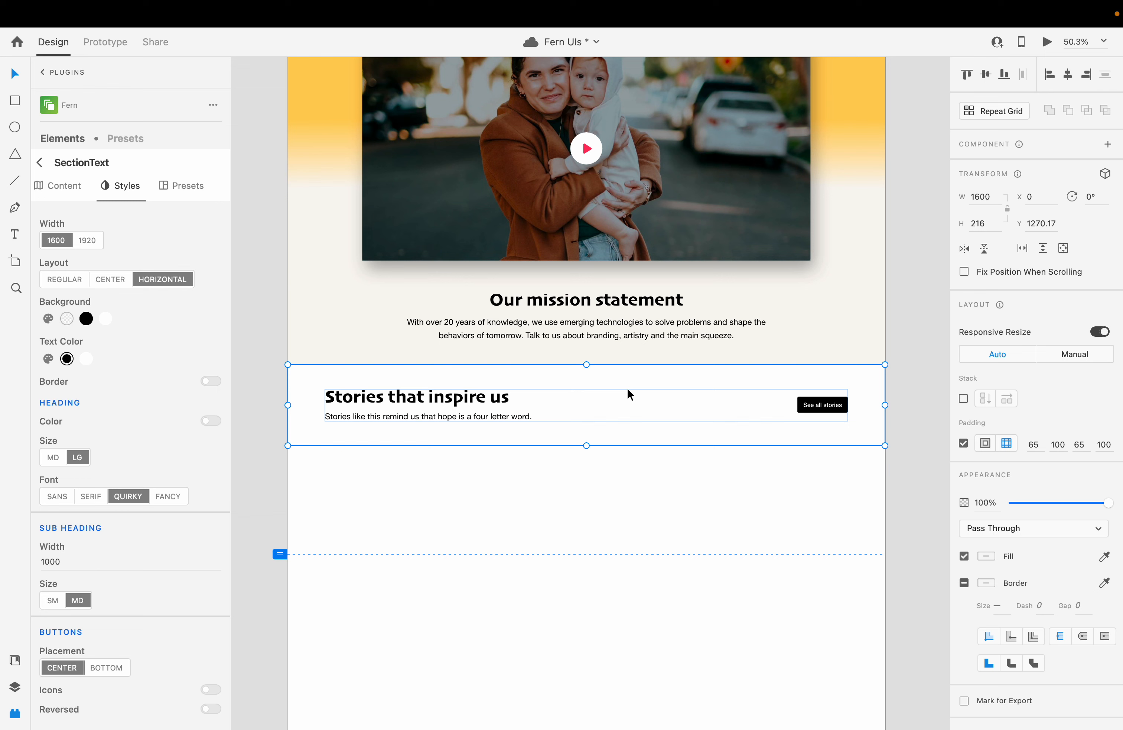
Add a Grid element, place it below the stories section at Y 1464, and set it to three columns
click(40, 163)
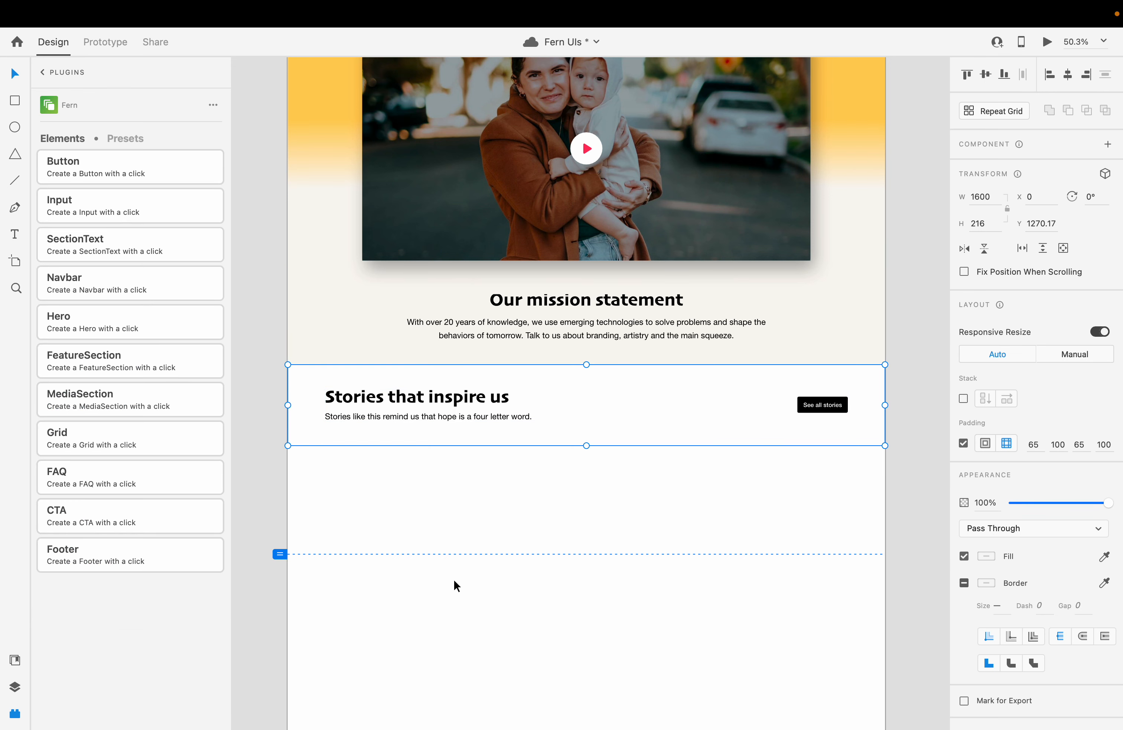
click(109, 442)
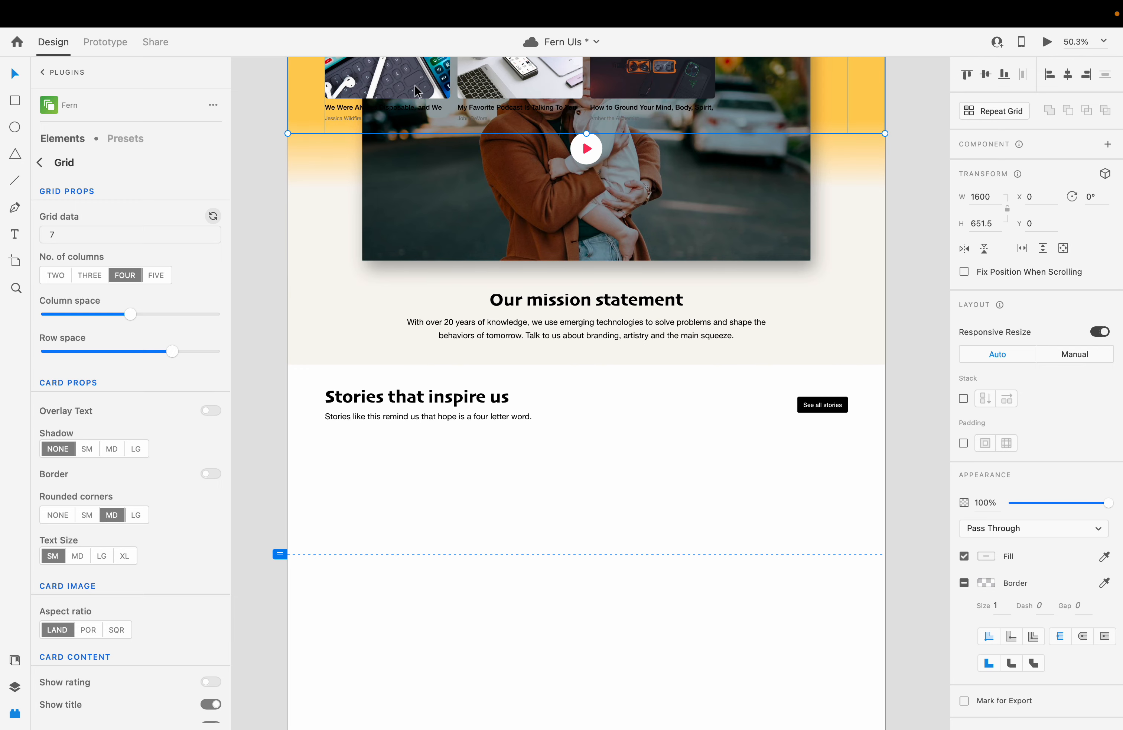
drag(416, 91, 443, 637)
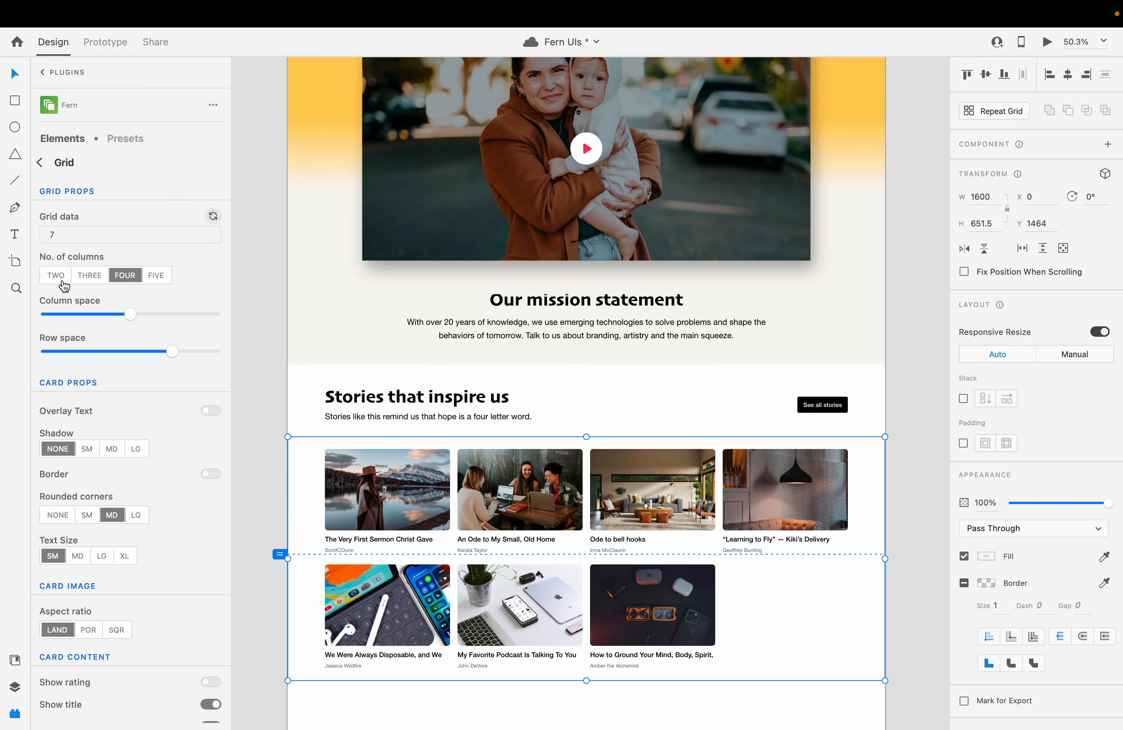
click(65, 238)
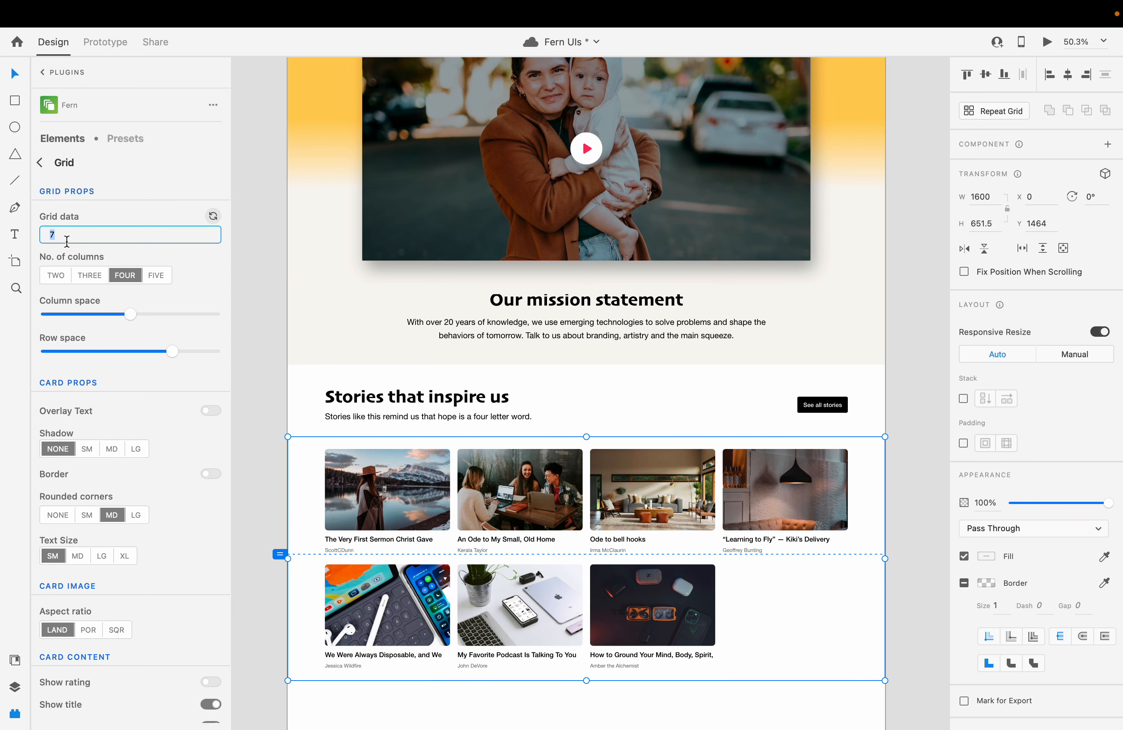
click(89, 278)
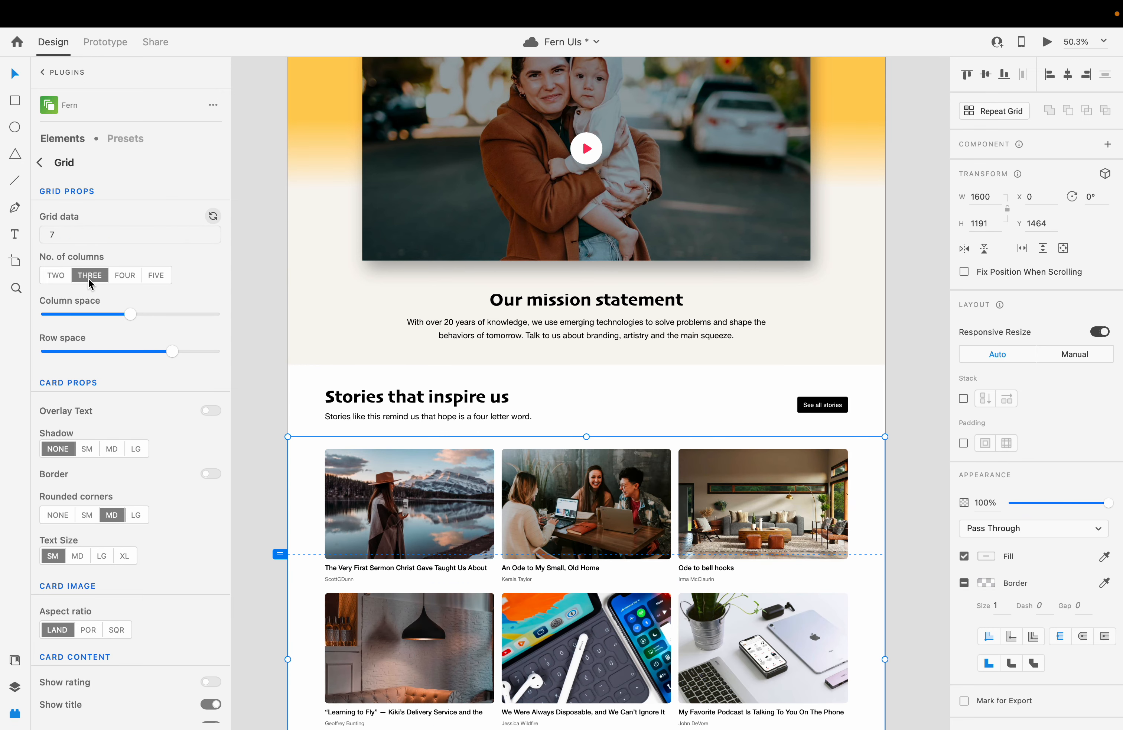
Set the corner radius of the stories section's "See all stories" button to None
scroll(258, 476, down, 3)
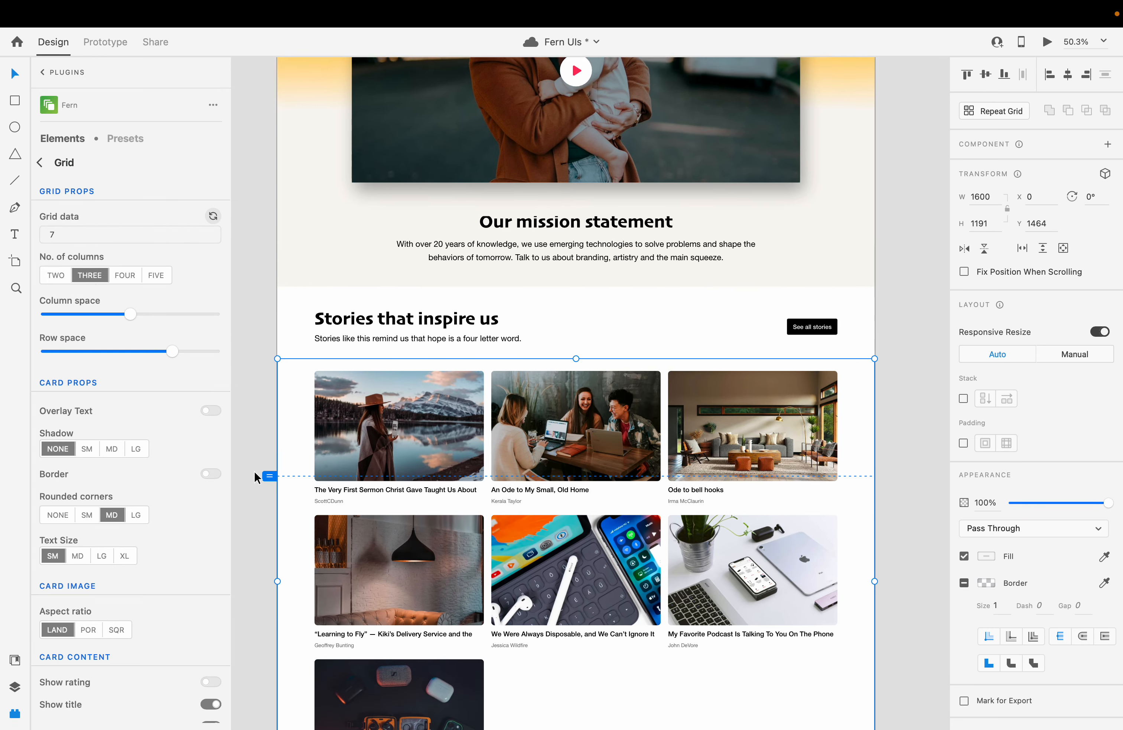
click(765, 337)
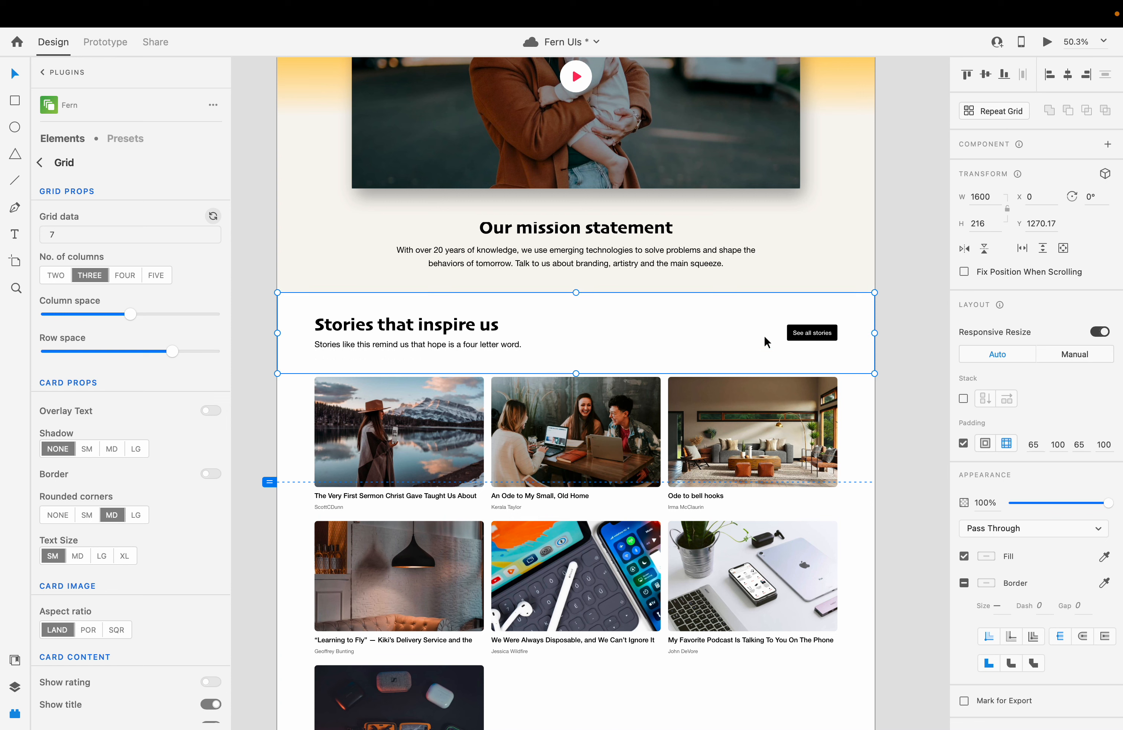
scroll(126, 525, down, 3)
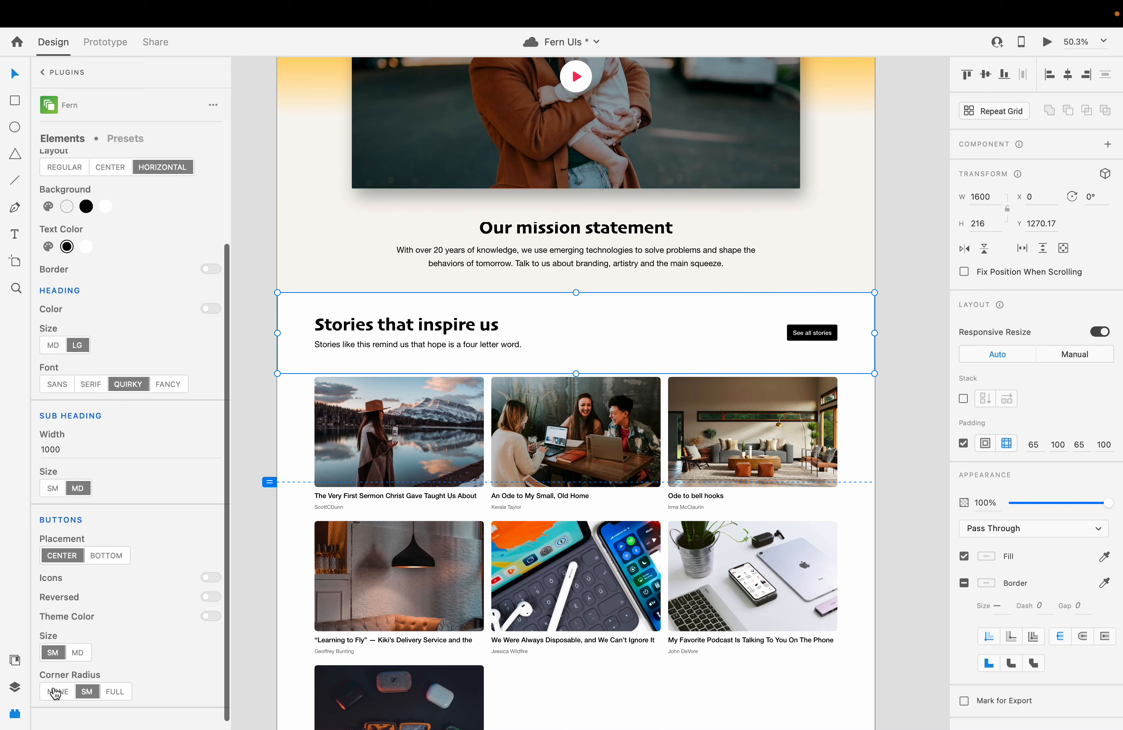
click(57, 688)
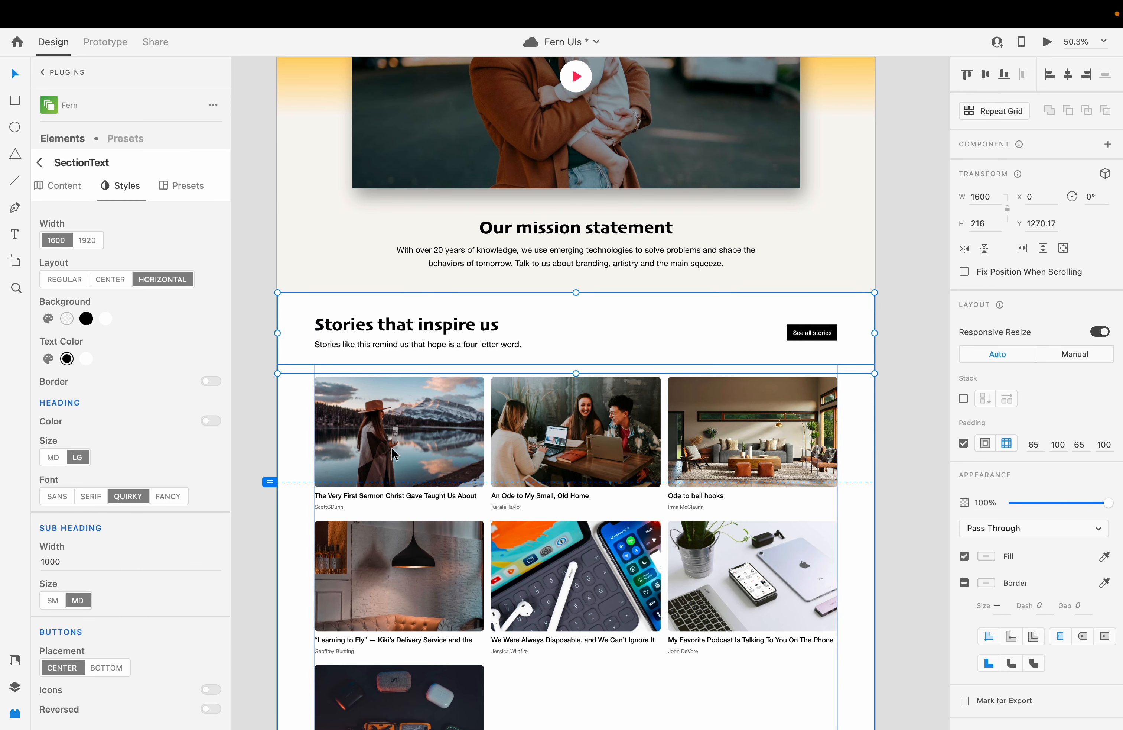
Set the grid cards' rounded corners to None and the grid data to 6
click(358, 466)
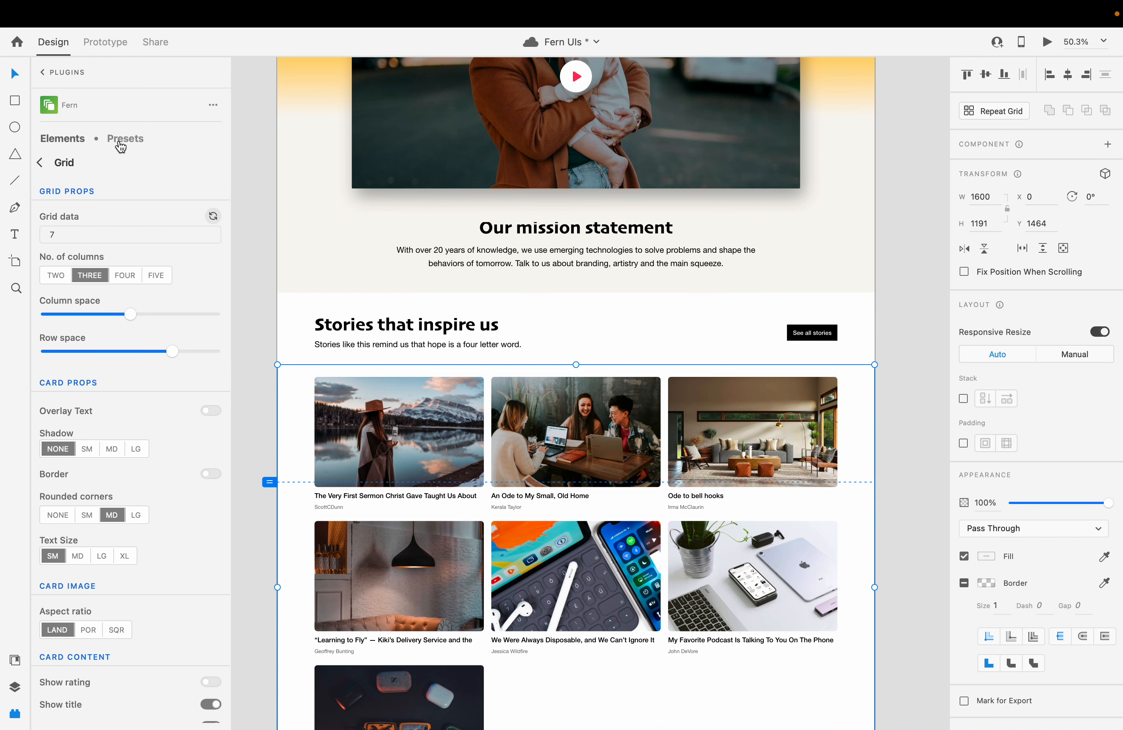
scroll(137, 455, down, 3)
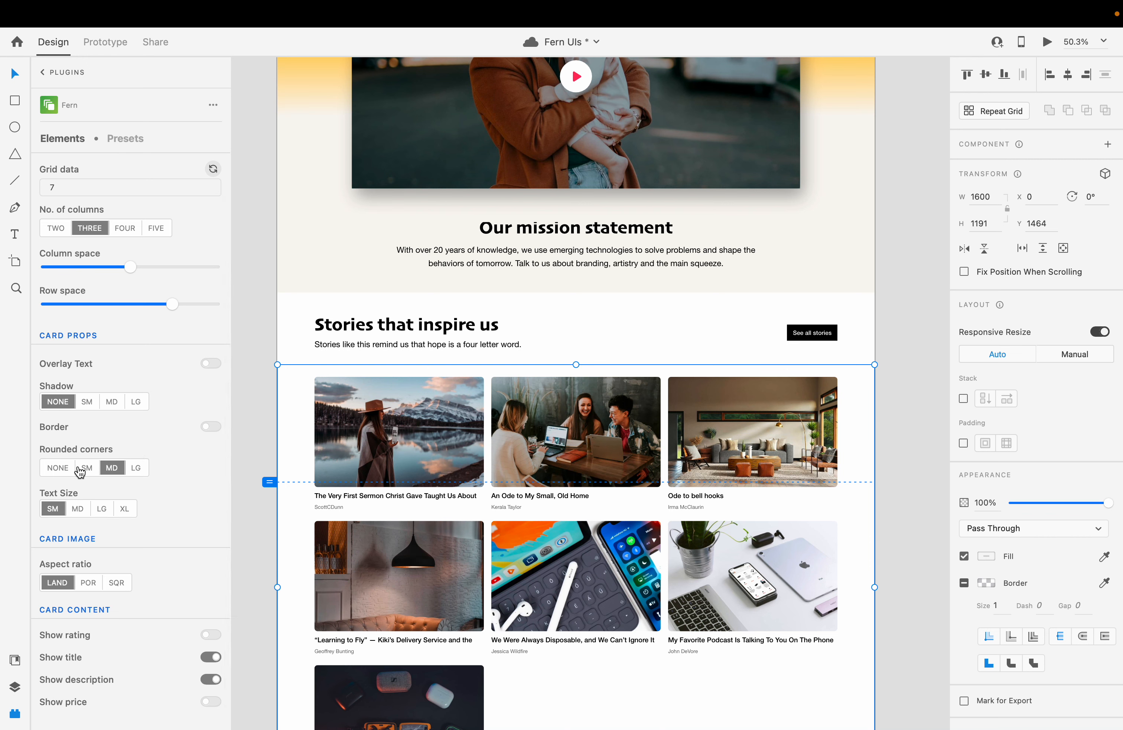
click(58, 468)
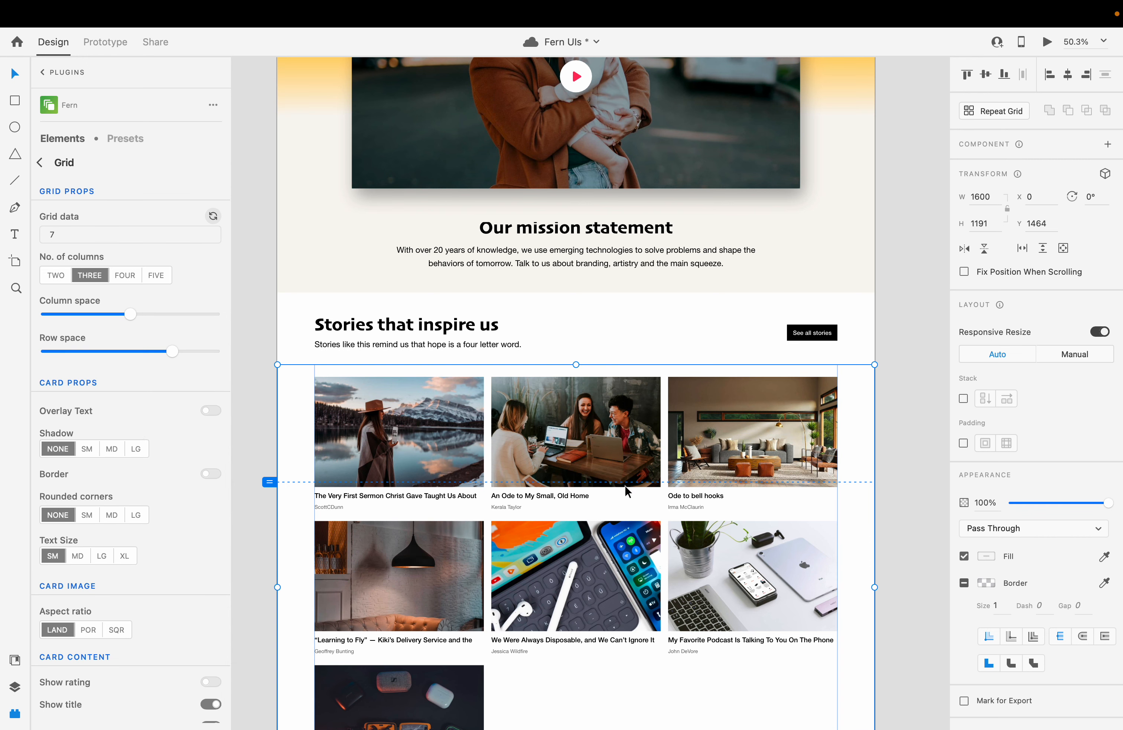
click(88, 239)
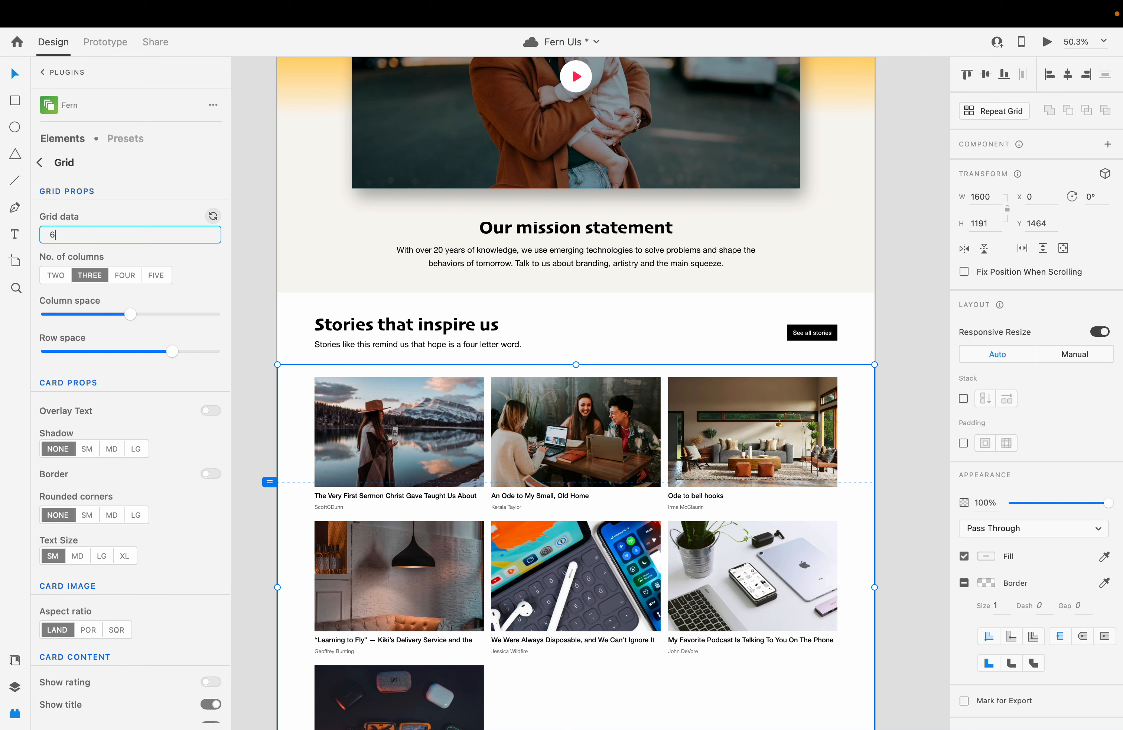
text(6)
key(Return)
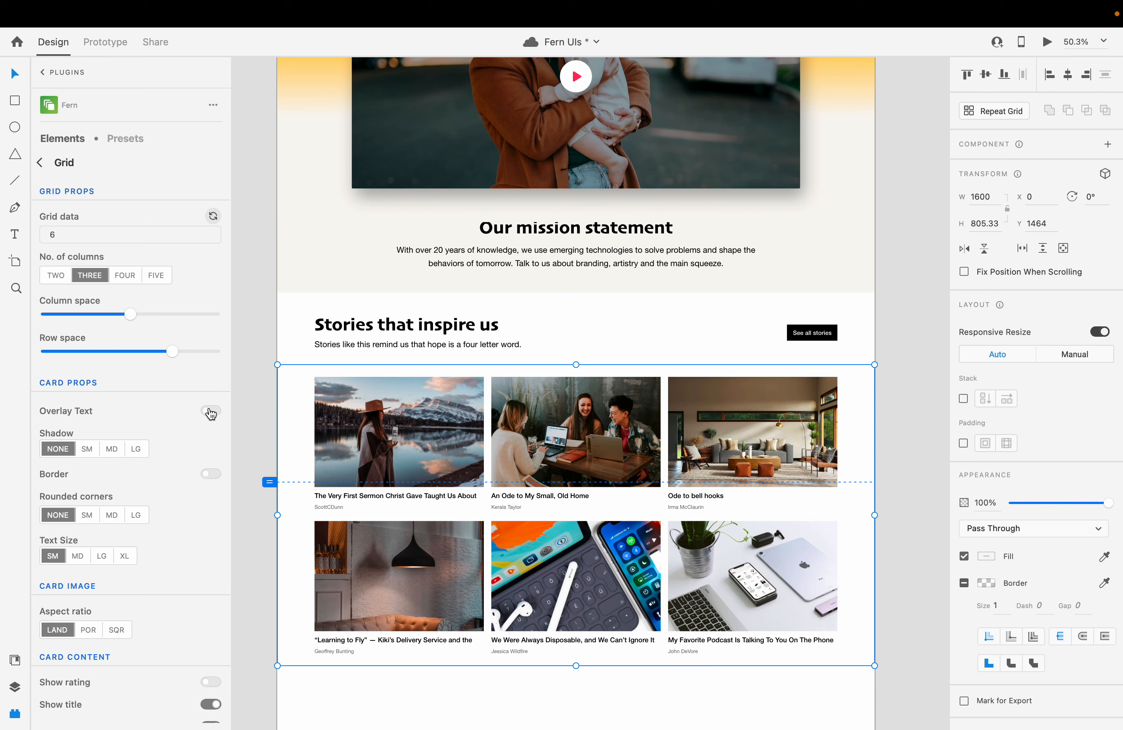
Style the grid cards with overlay text, hidden titles and XL text size
click(211, 411)
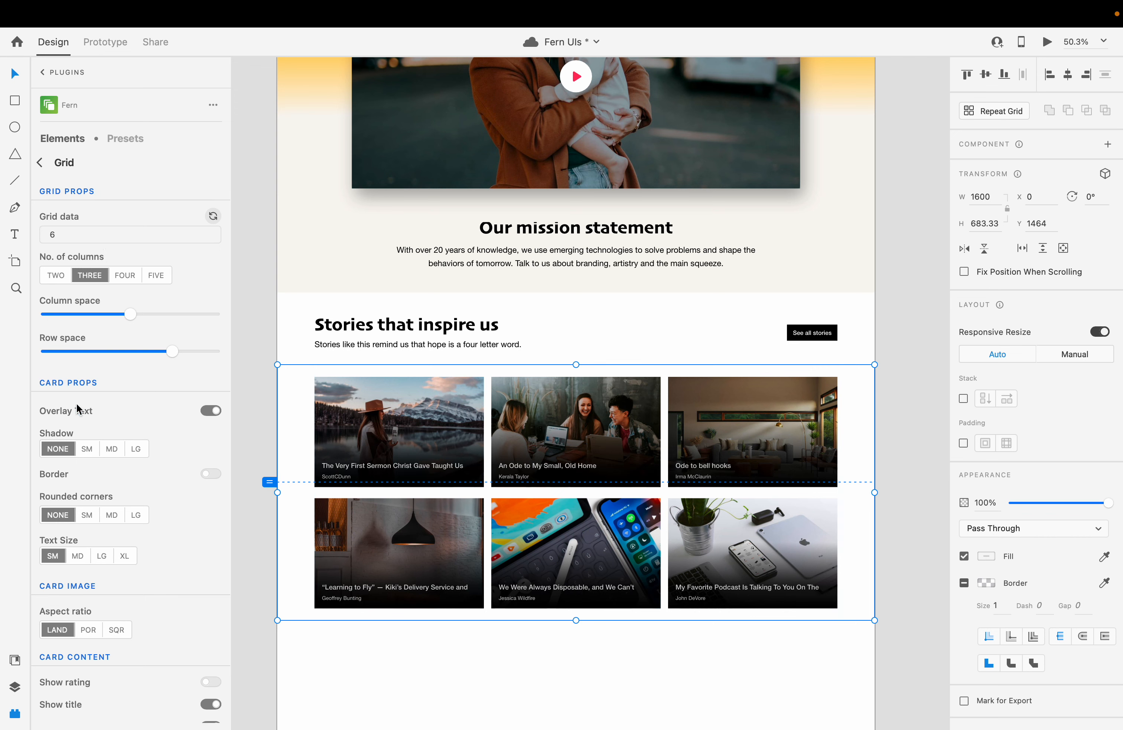
scroll(76, 391, down, 3)
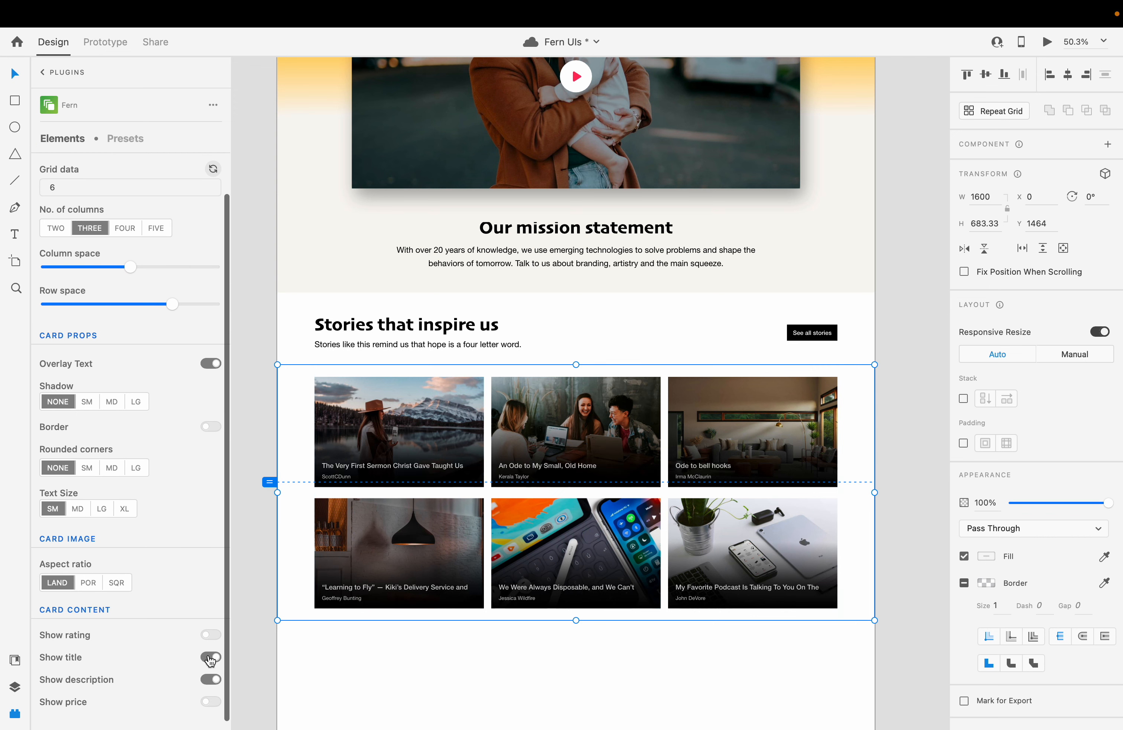
click(210, 658)
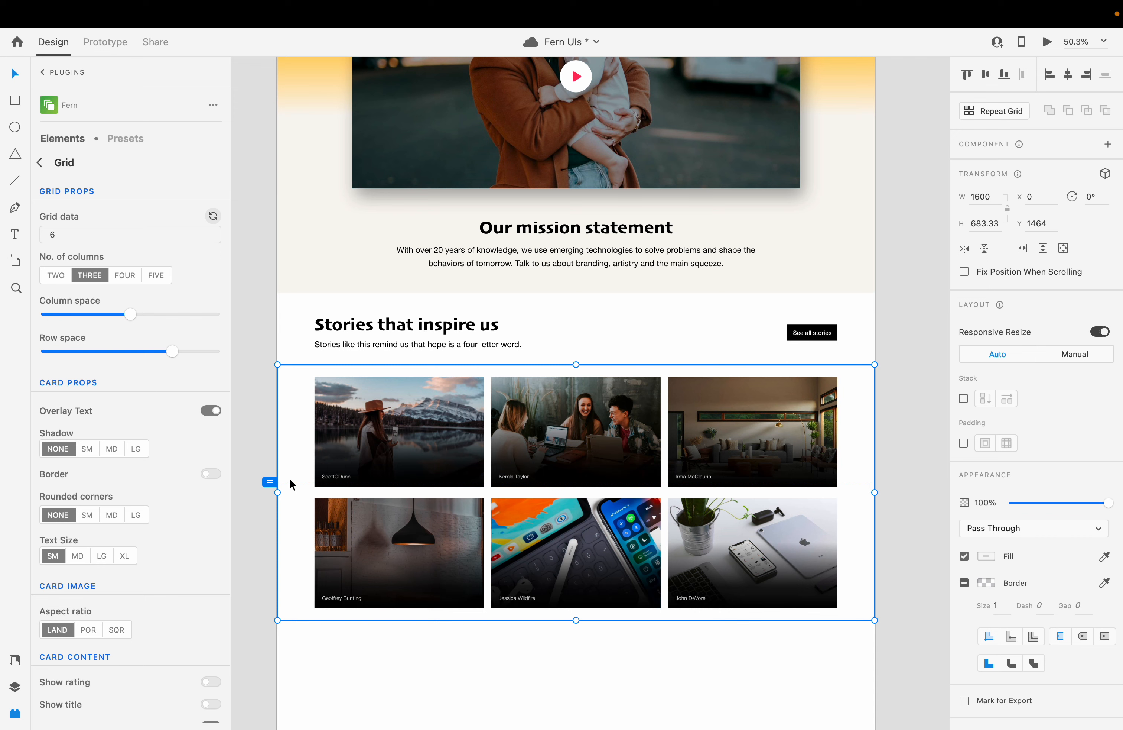
scroll(175, 582, down, 3)
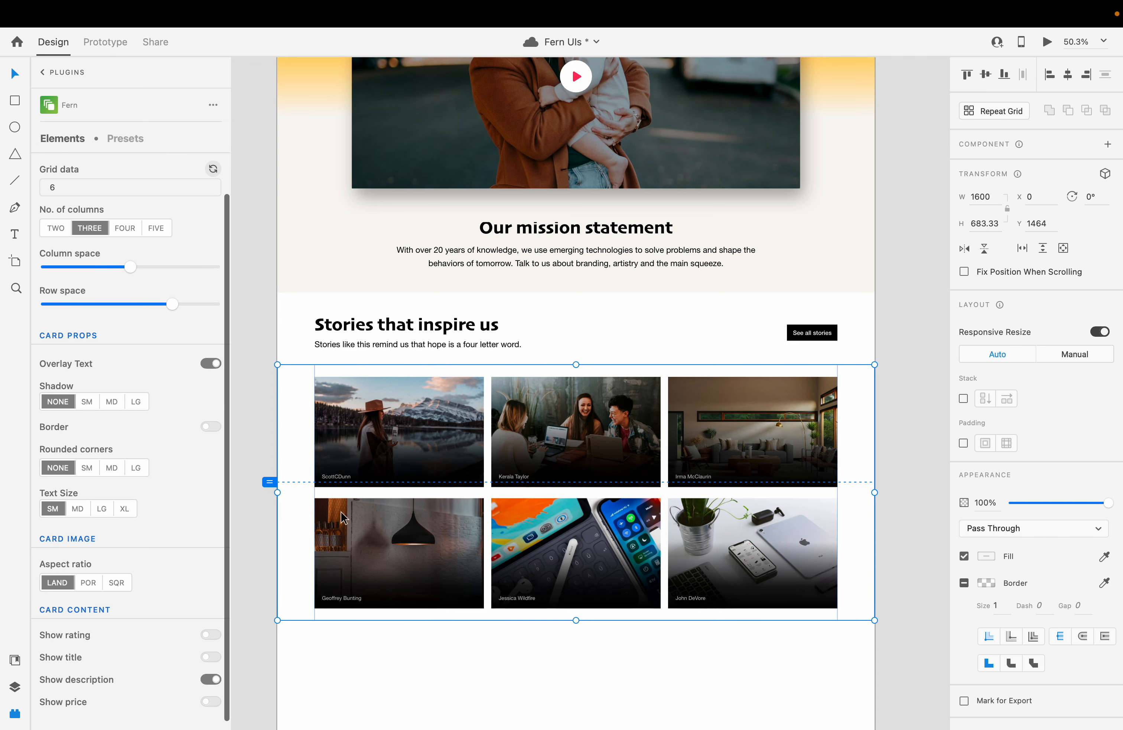
click(124, 508)
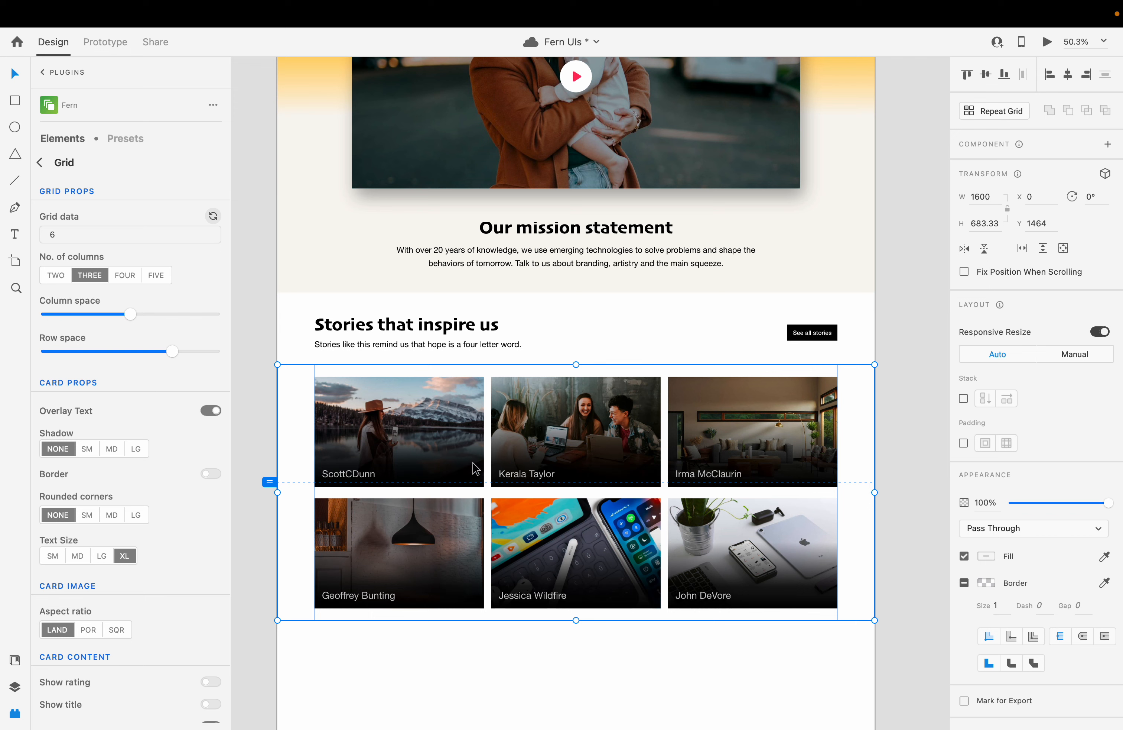
Switch to Pisatch and search its images for "mothers"
mouse_move(753, 1)
click(796, 15)
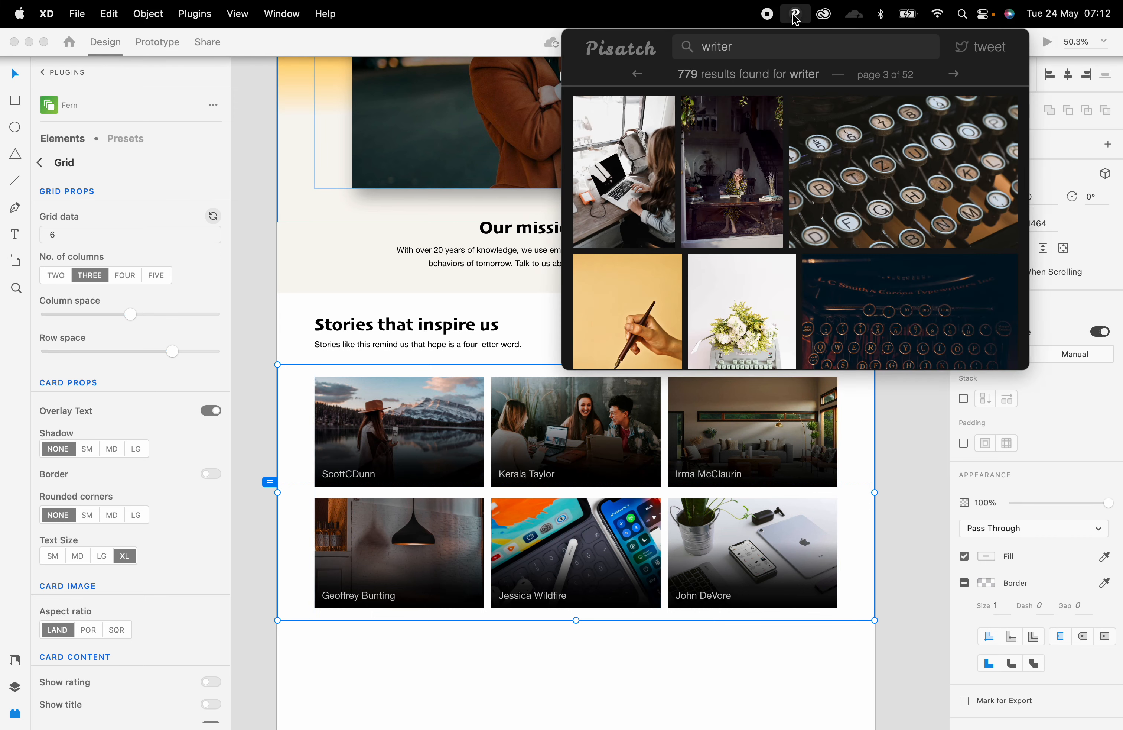
double_click(746, 47)
text(mot)
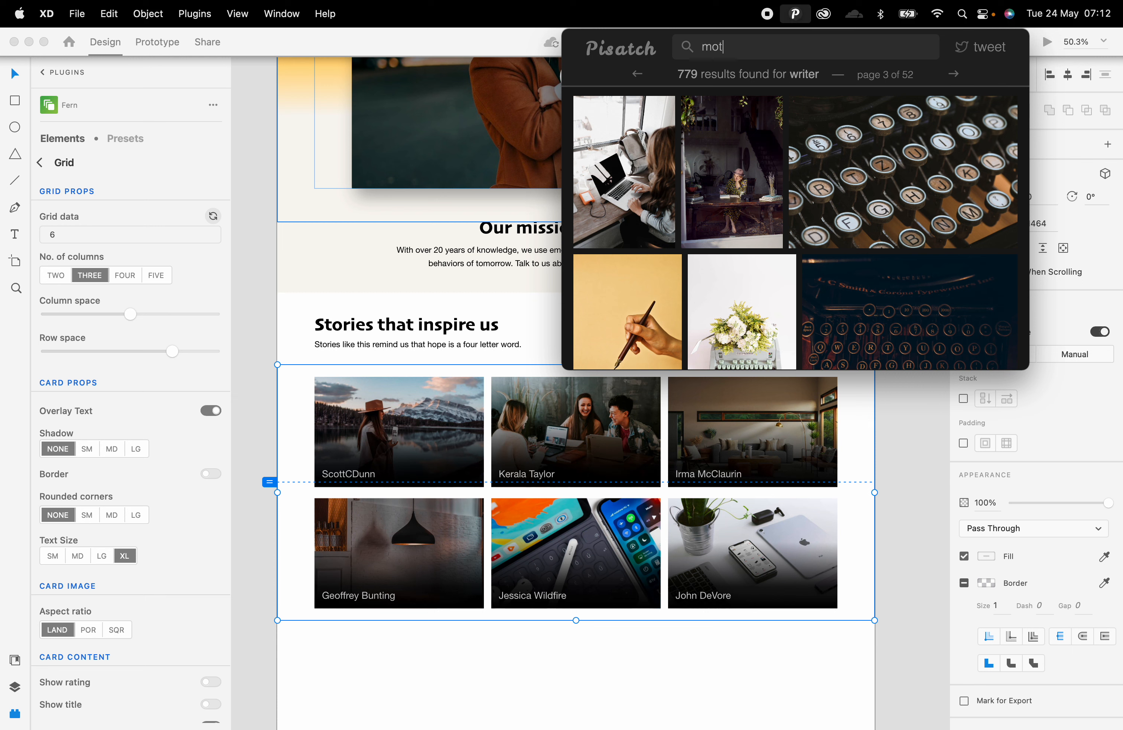
text(hers)
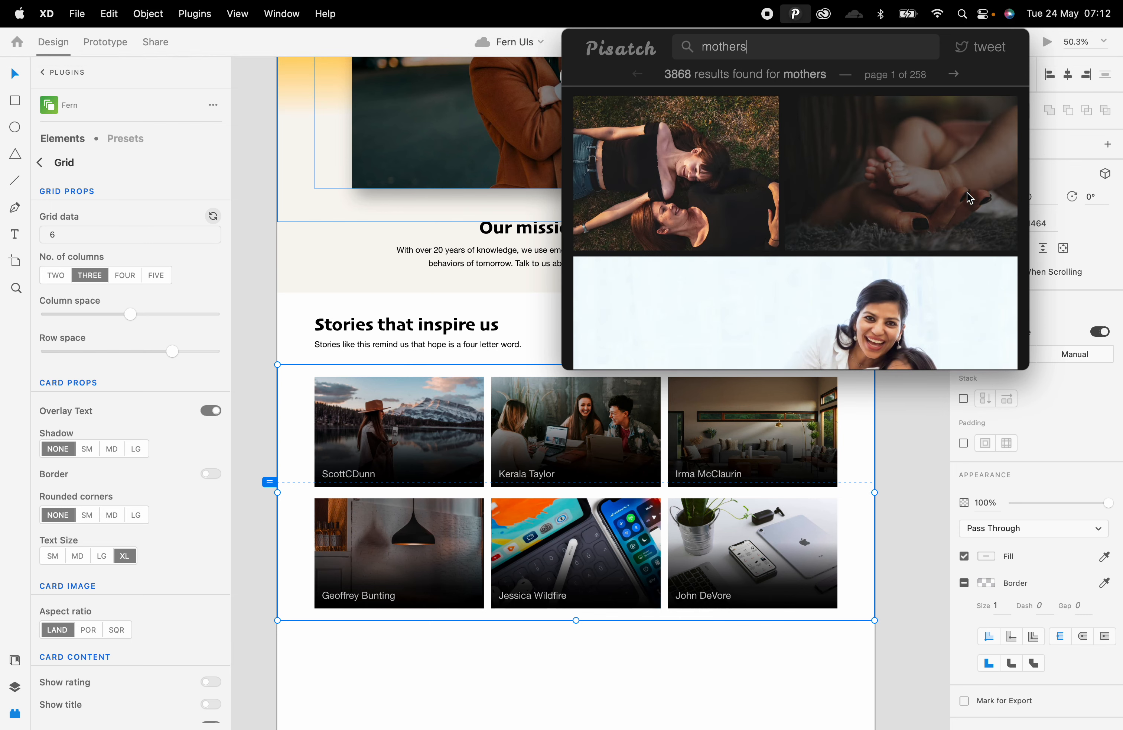
Fill the last card in the grid's second row with the photo of a mother in a red dress hugging two children
scroll(968, 196, down, 5)
scroll(968, 197, down, 2)
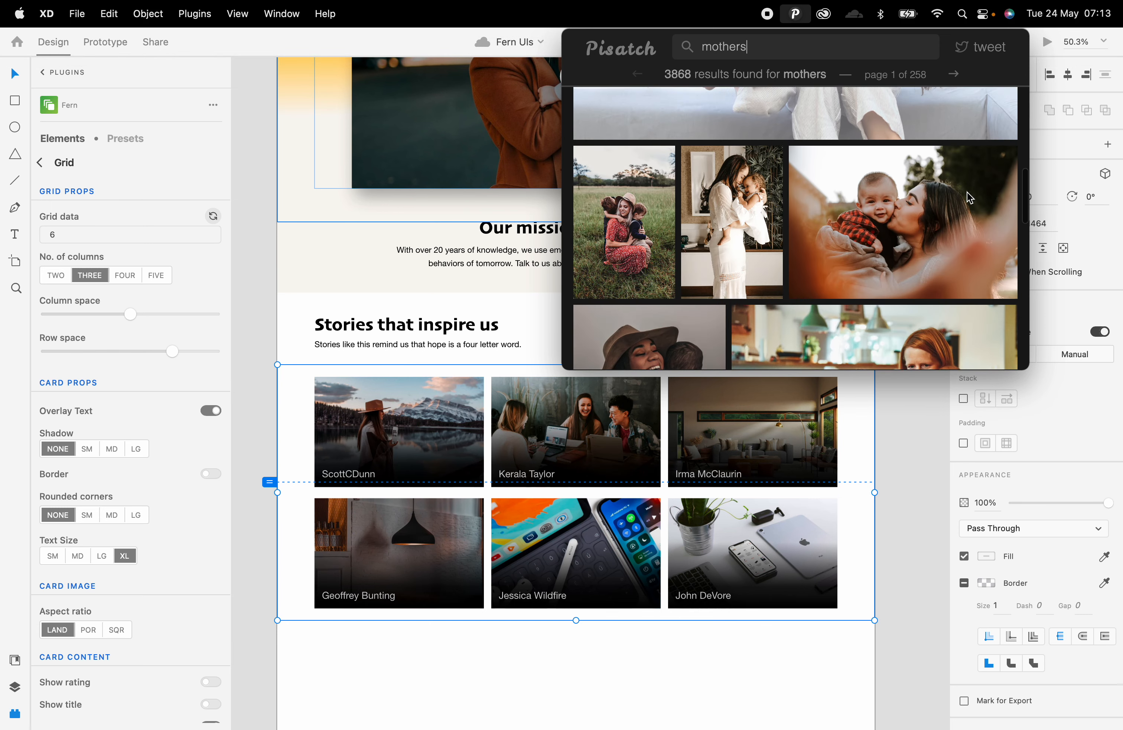
drag(614, 220, 732, 552)
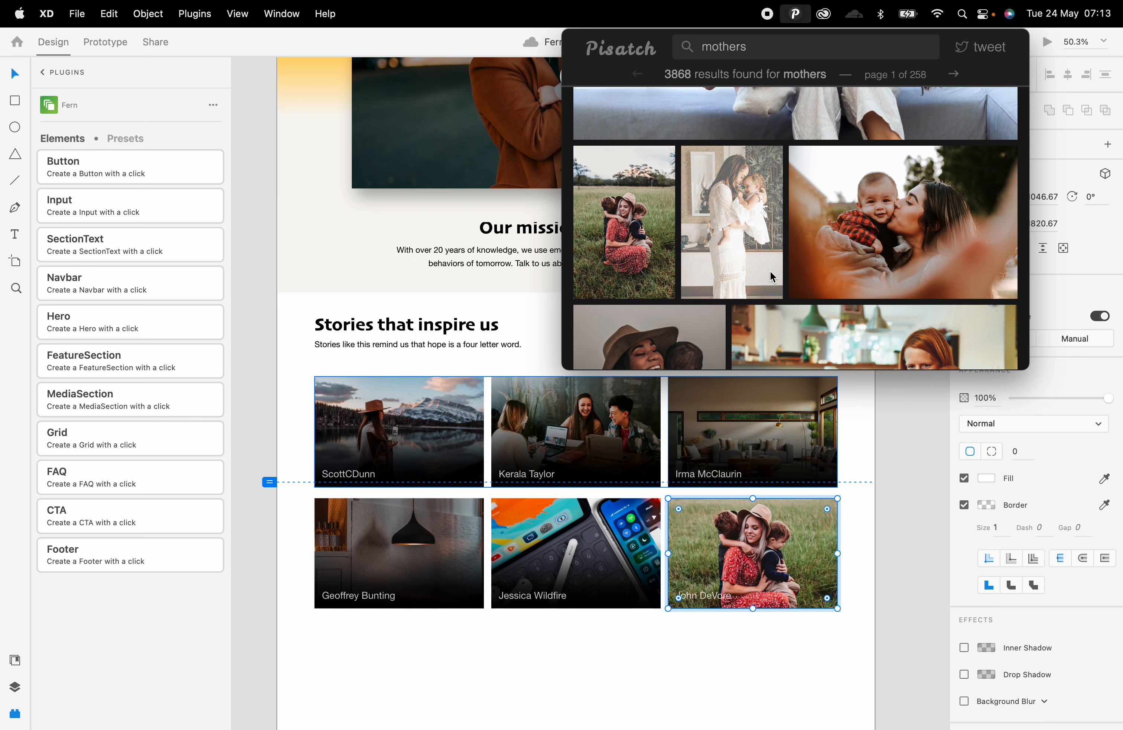
Fill the first card in the top row with the page 2 photo of a mother in blue among purple flowers
scroll(770, 277, down, 5)
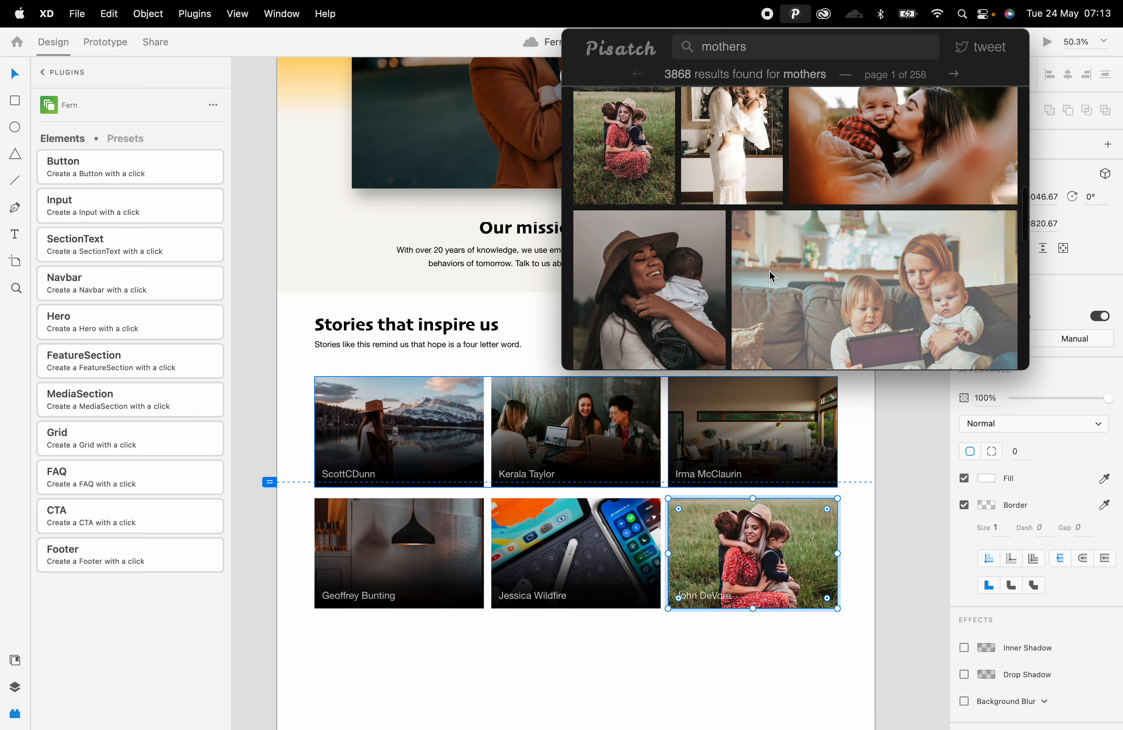
scroll(769, 275, up, 5)
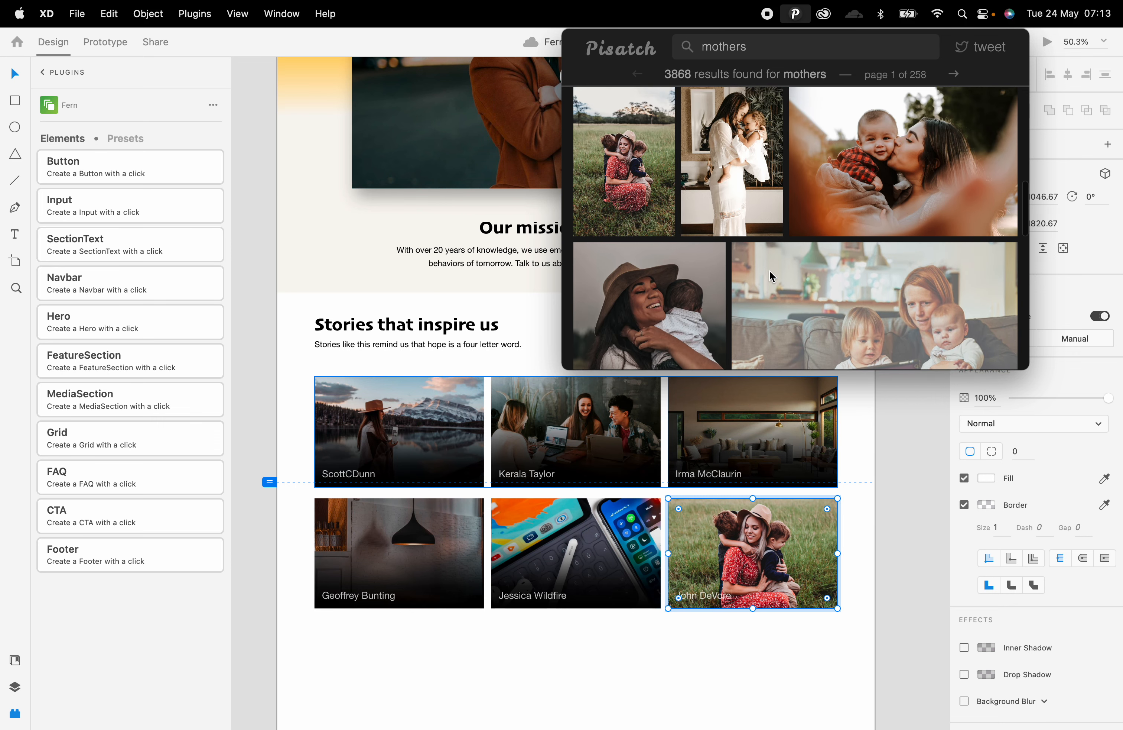
scroll(769, 272, up, 5)
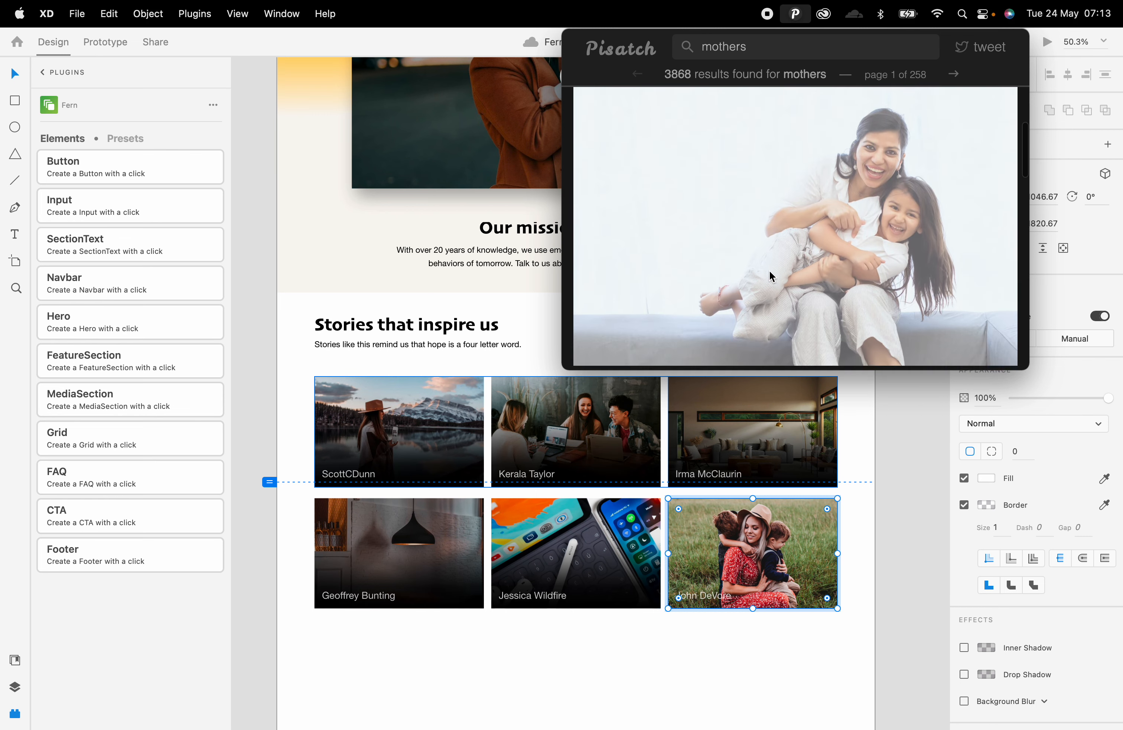
scroll(770, 272, down, 10)
scroll(772, 277, down, 12)
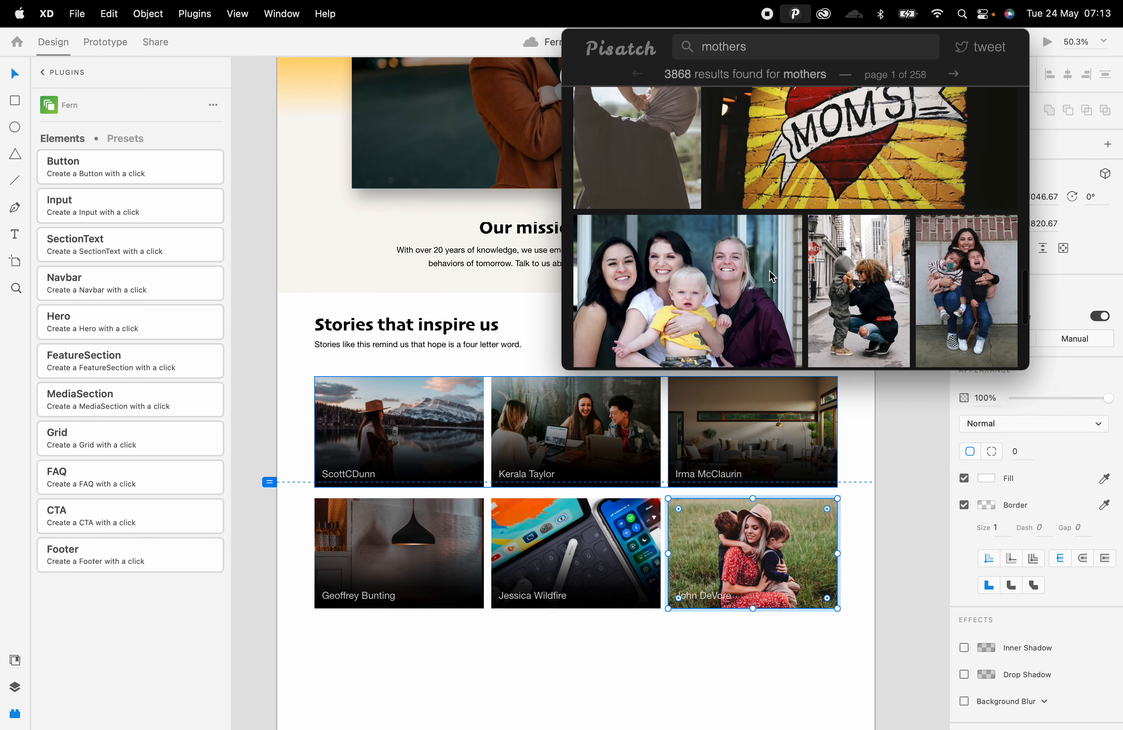
scroll(772, 276, down, 2)
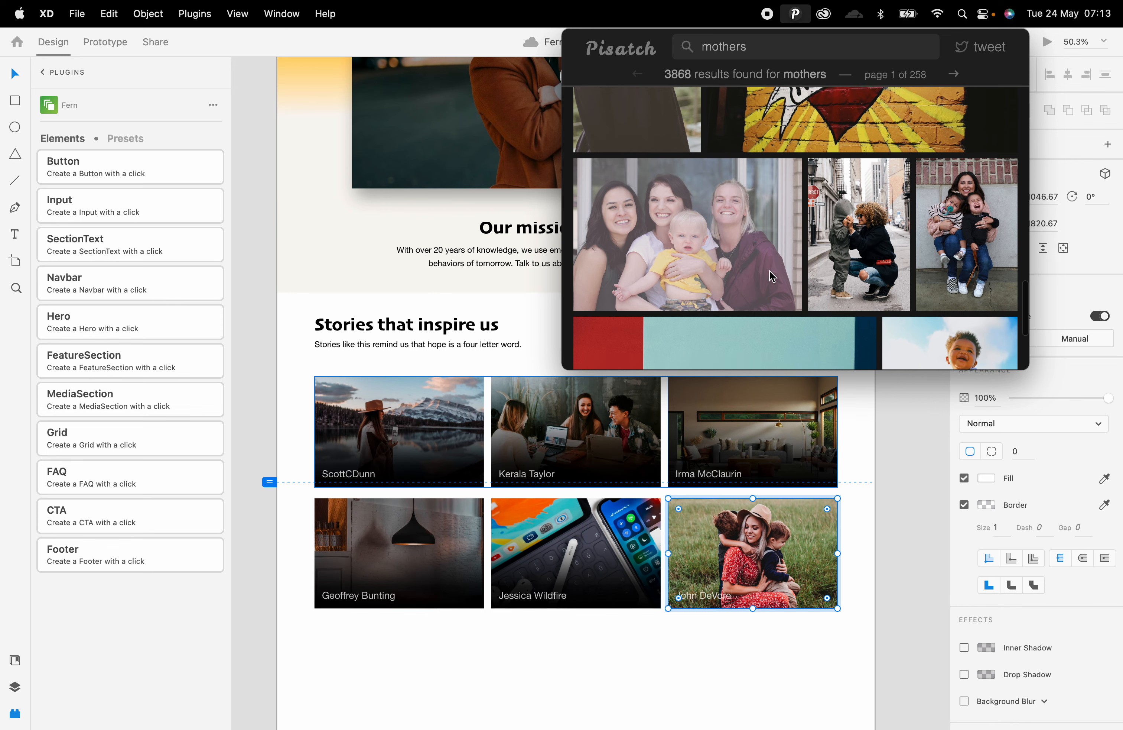
scroll(769, 271, down, 7)
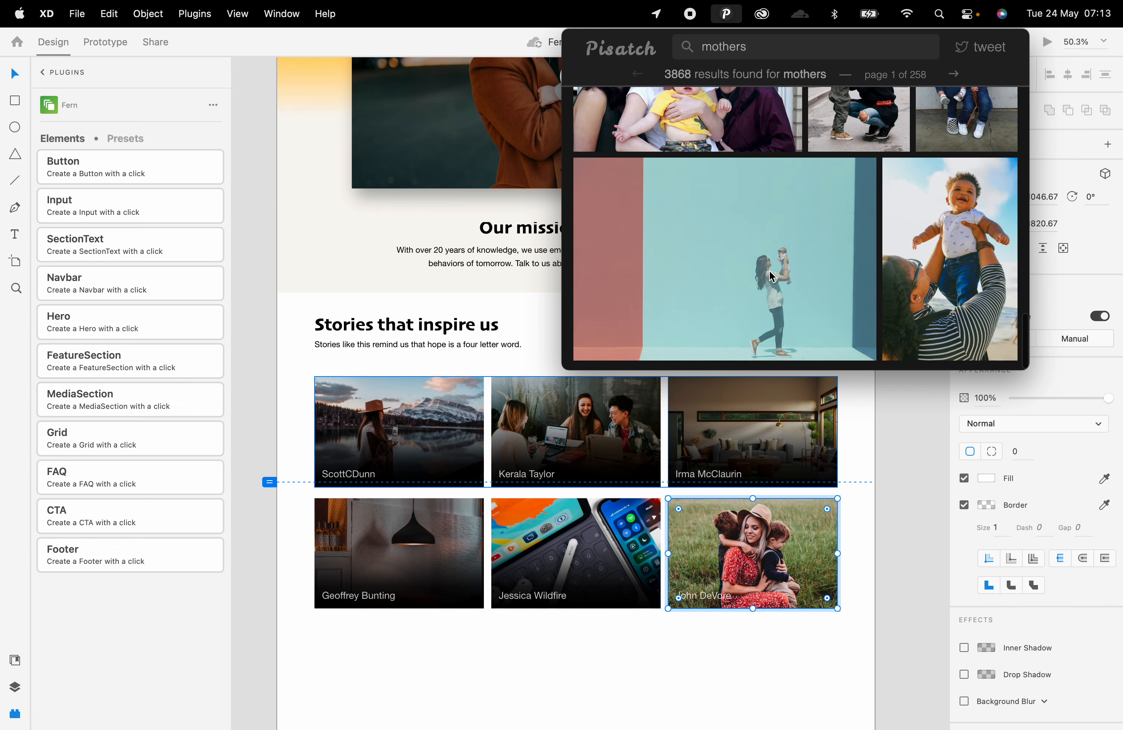
click(954, 74)
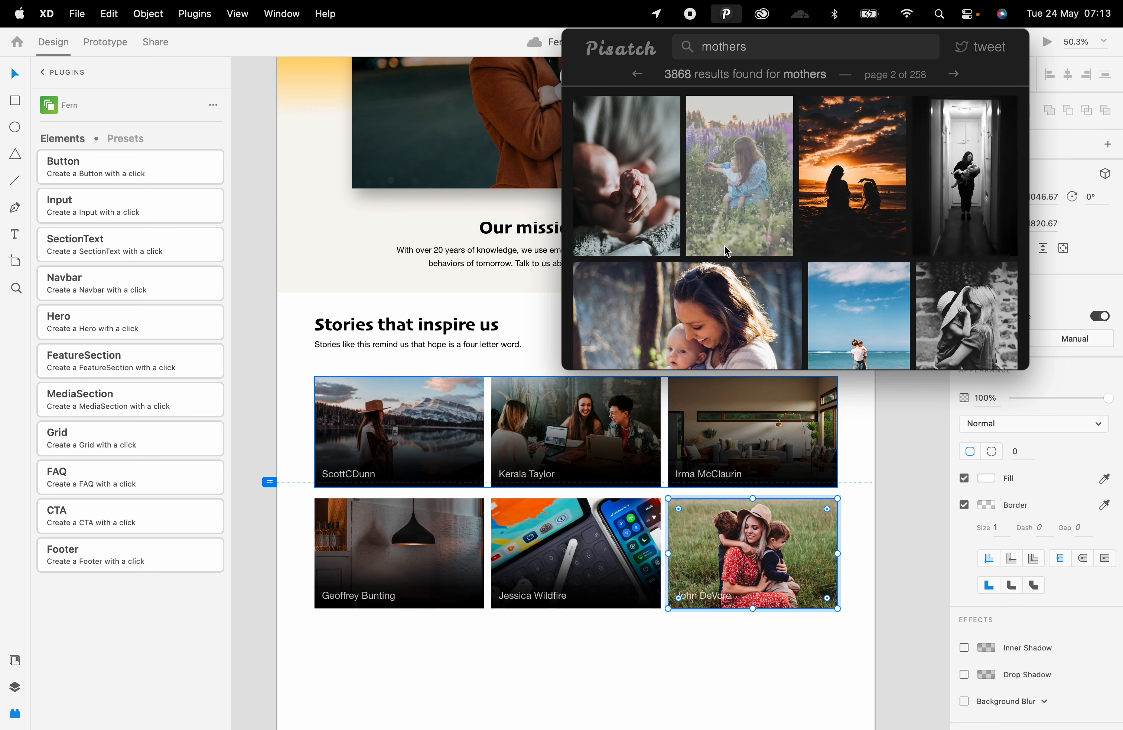
drag(737, 178, 394, 425)
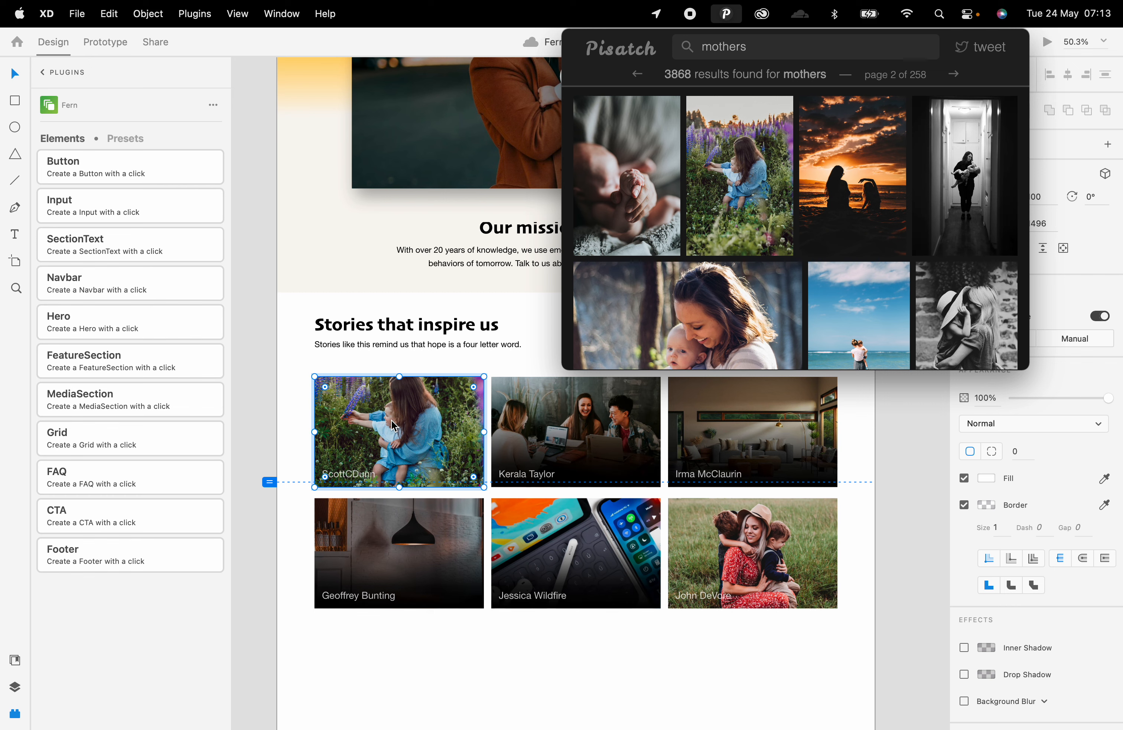
Look through the rest of page 2 and page 3 of the "mothers" results for another card photo
scroll(747, 252, down, 3)
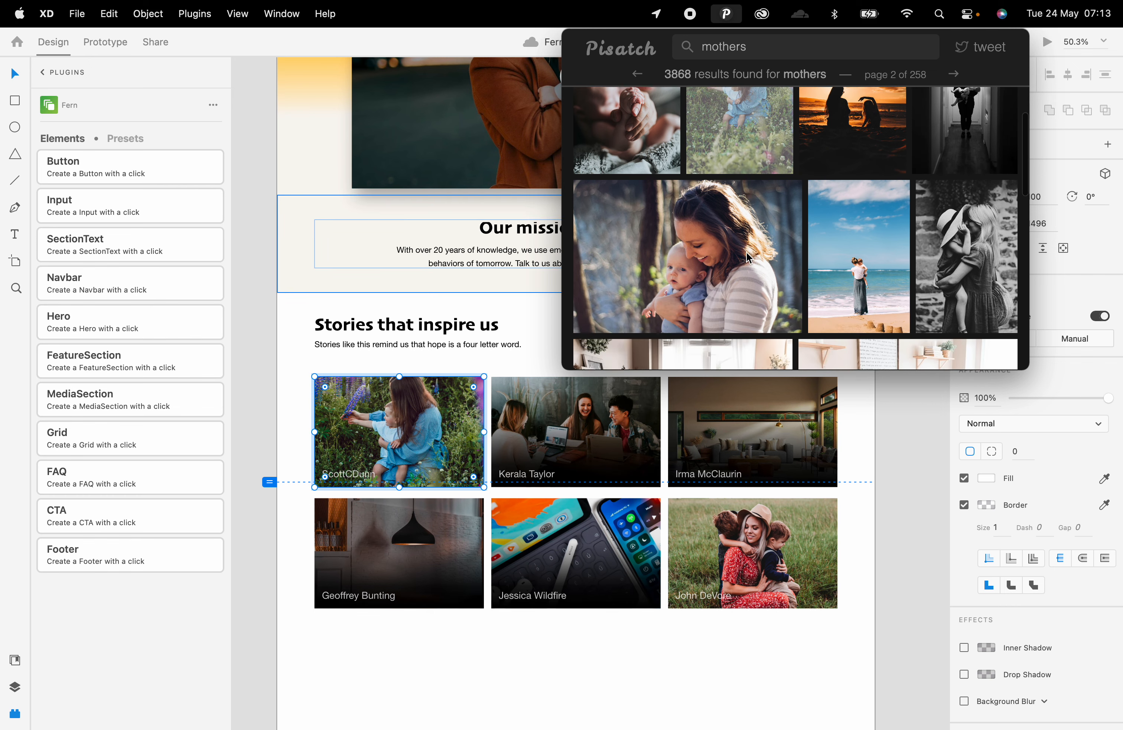
scroll(747, 252, down, 2)
scroll(746, 252, down, 1)
scroll(746, 252, down, 8)
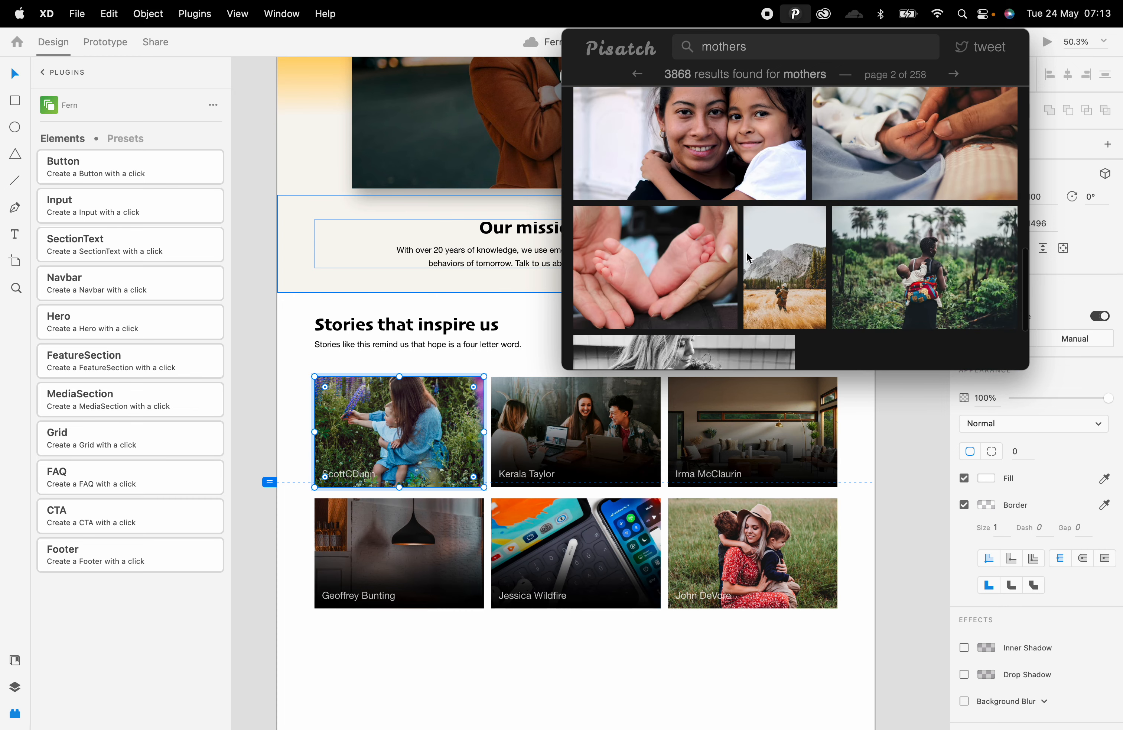
scroll(746, 252, down, 3)
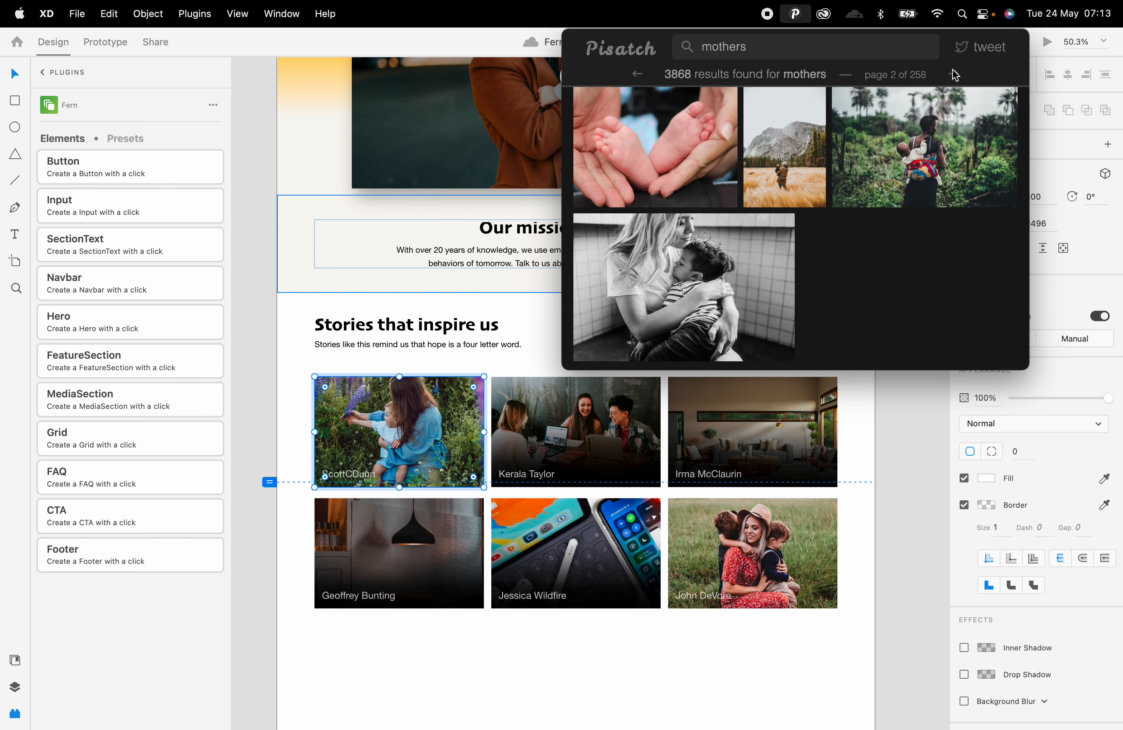
click(953, 74)
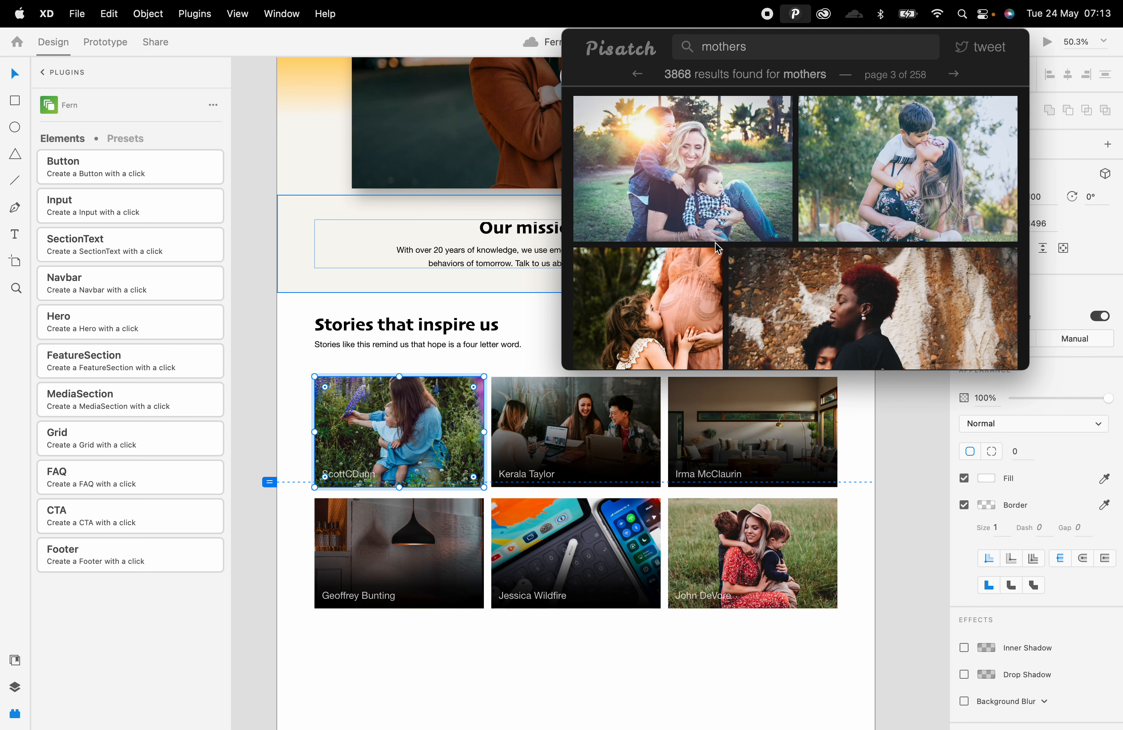
scroll(716, 243, down, 5)
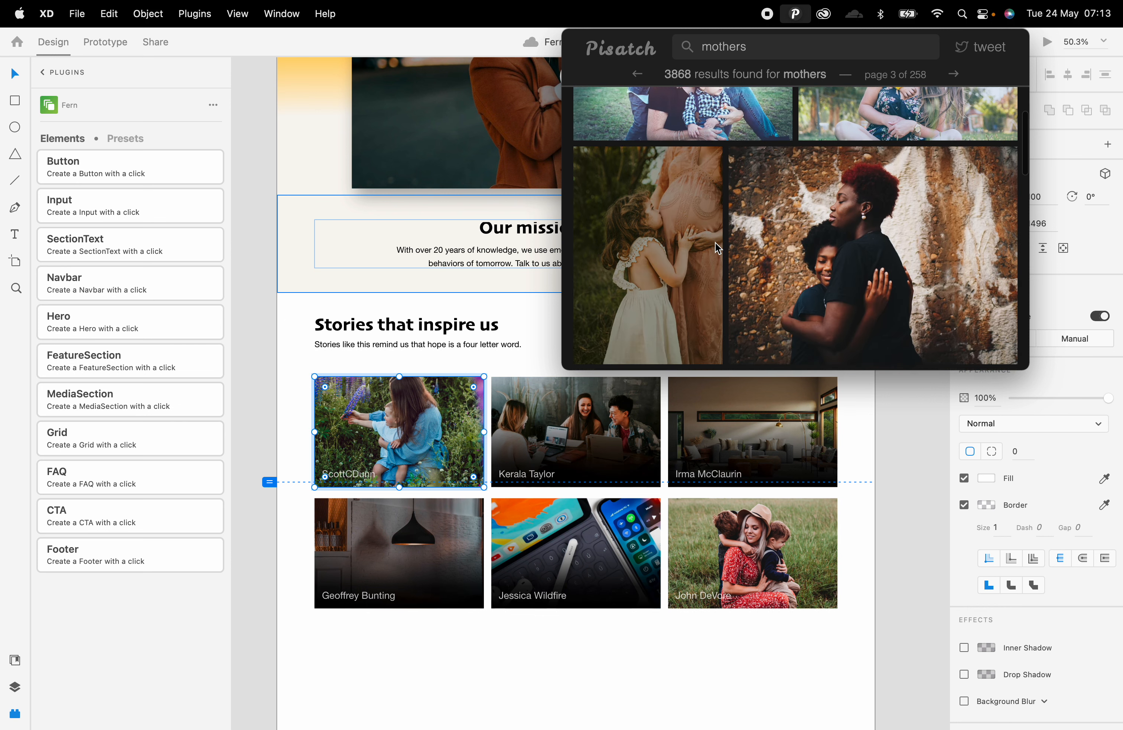
scroll(715, 247, down, 5)
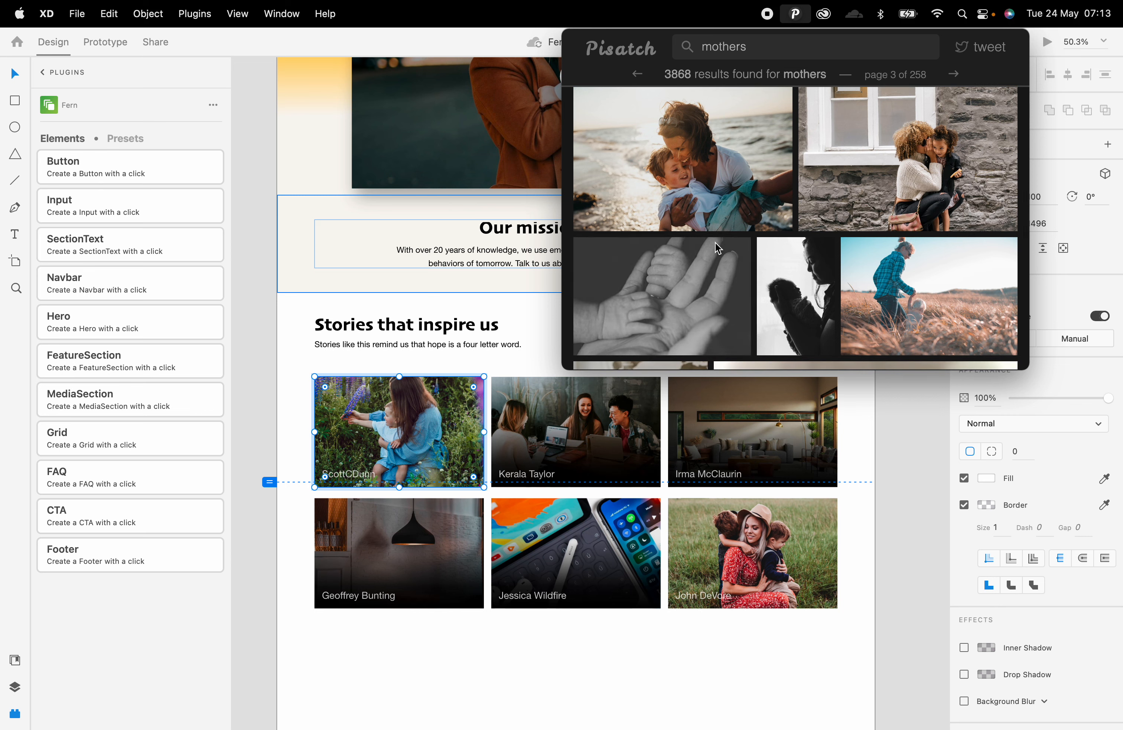
scroll(716, 246, down, 5)
scroll(715, 245, down, 2)
scroll(716, 244, up, 6)
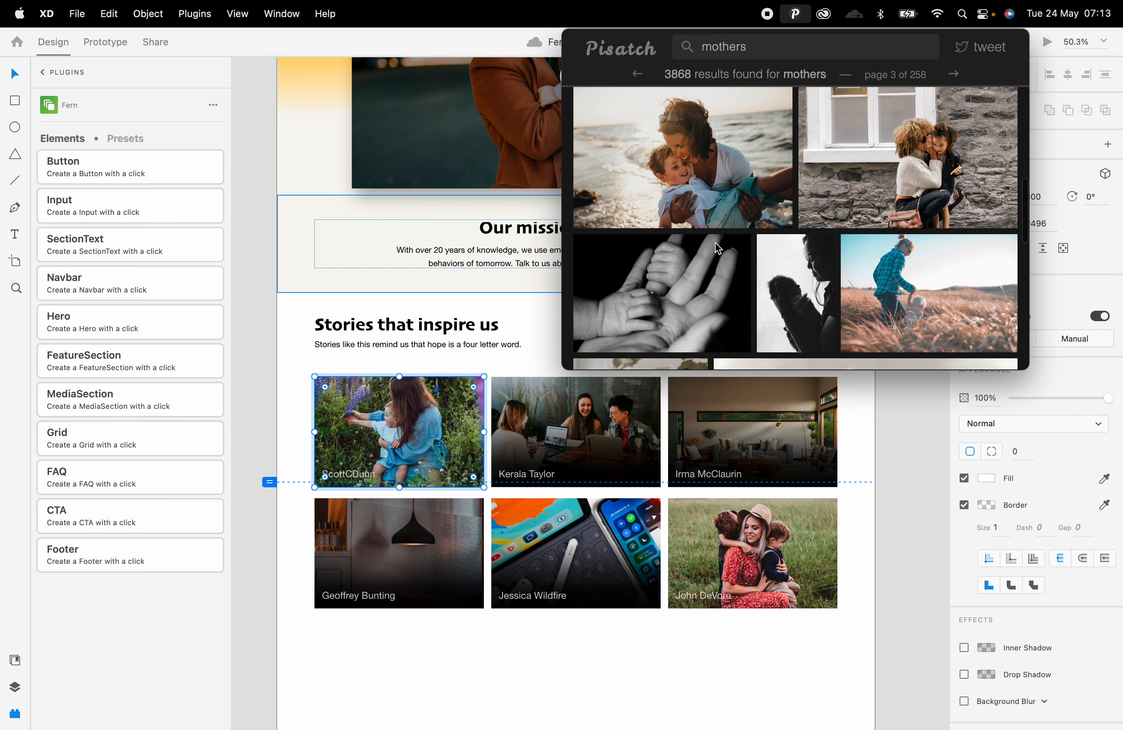
scroll(715, 247, down, 8)
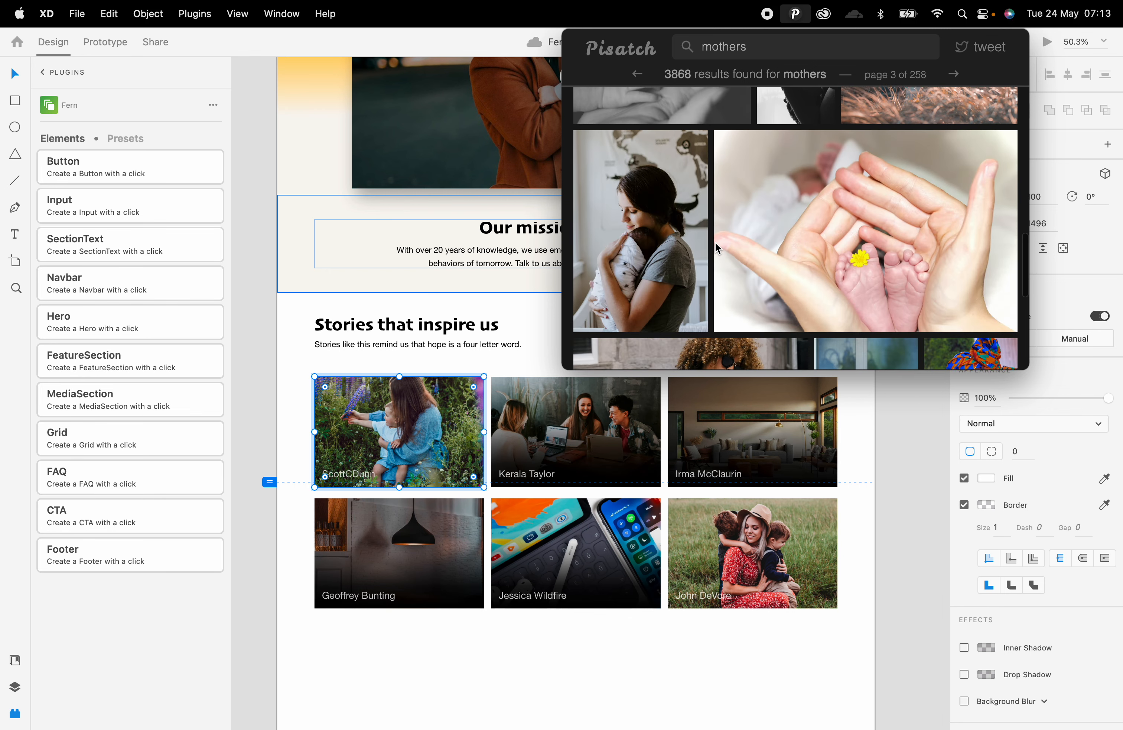
scroll(715, 245, down, 8)
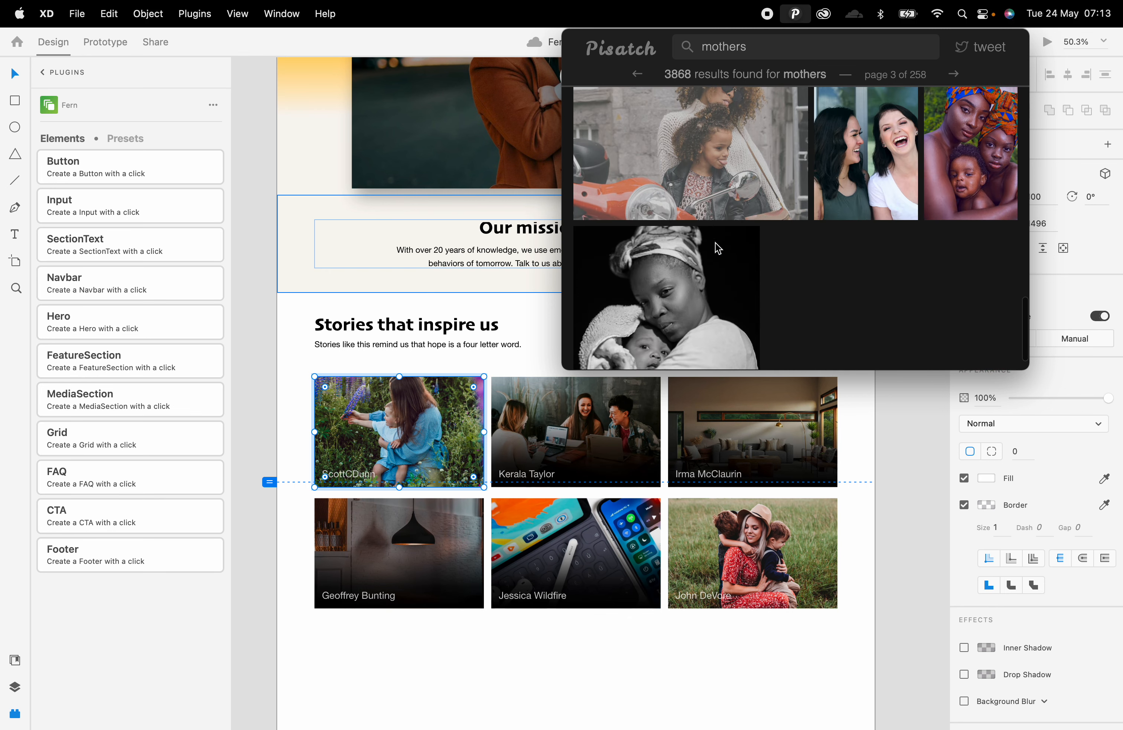
Fill the middle card in the top row with the page 4 photo of a mother kissing a child among roses
click(955, 74)
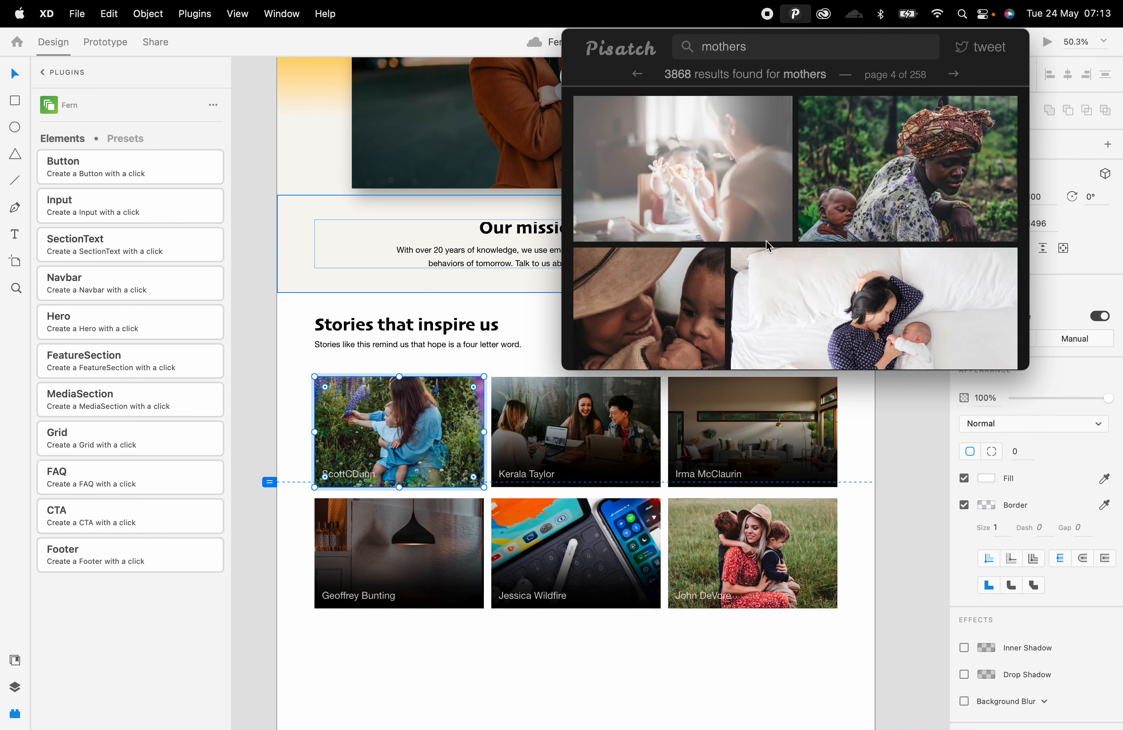
scroll(767, 239, down, 10)
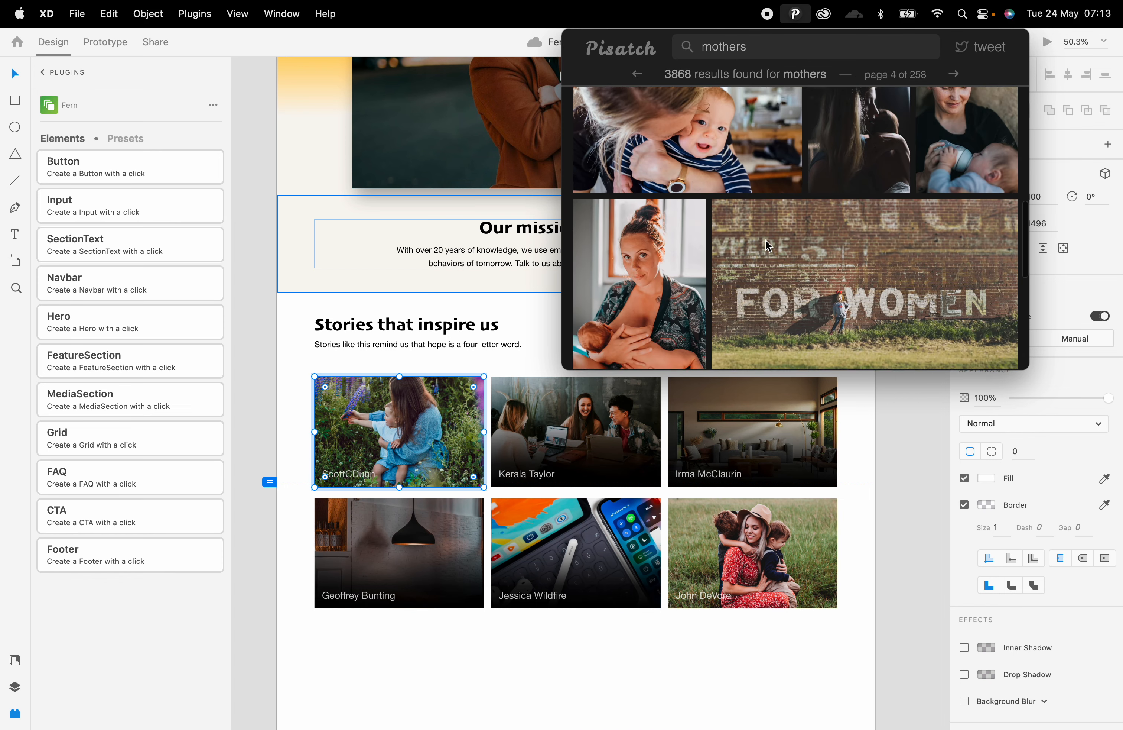
scroll(767, 239, down, 10)
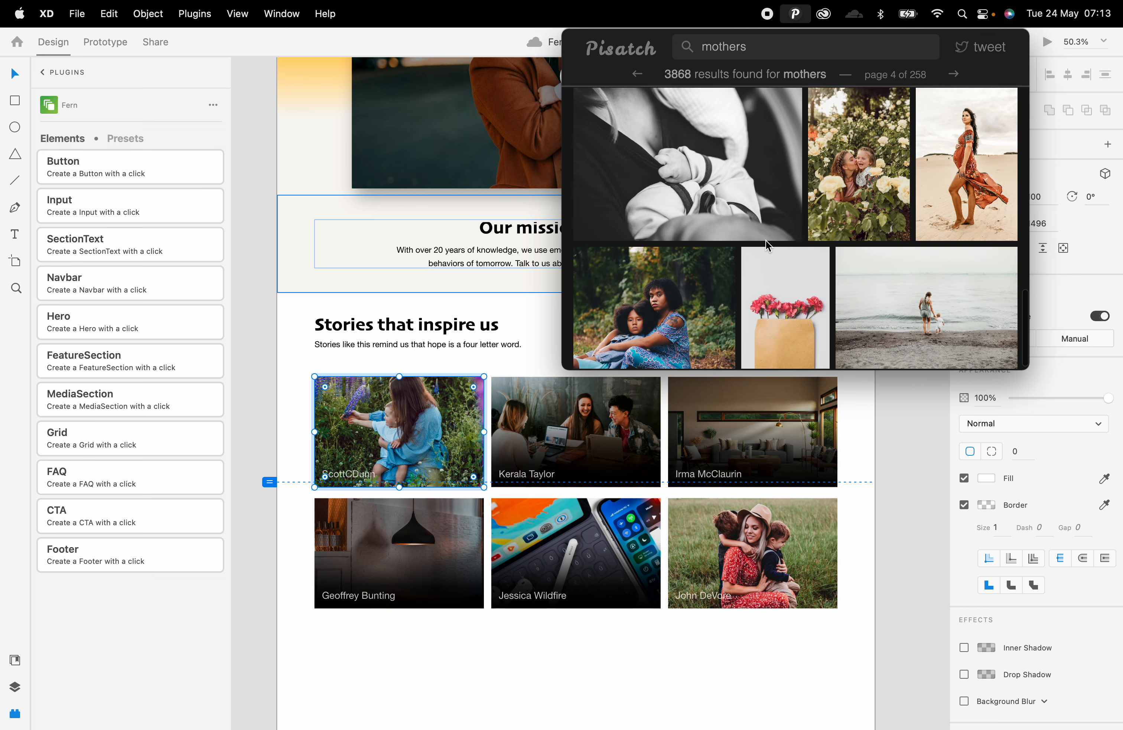
drag(858, 182, 553, 433)
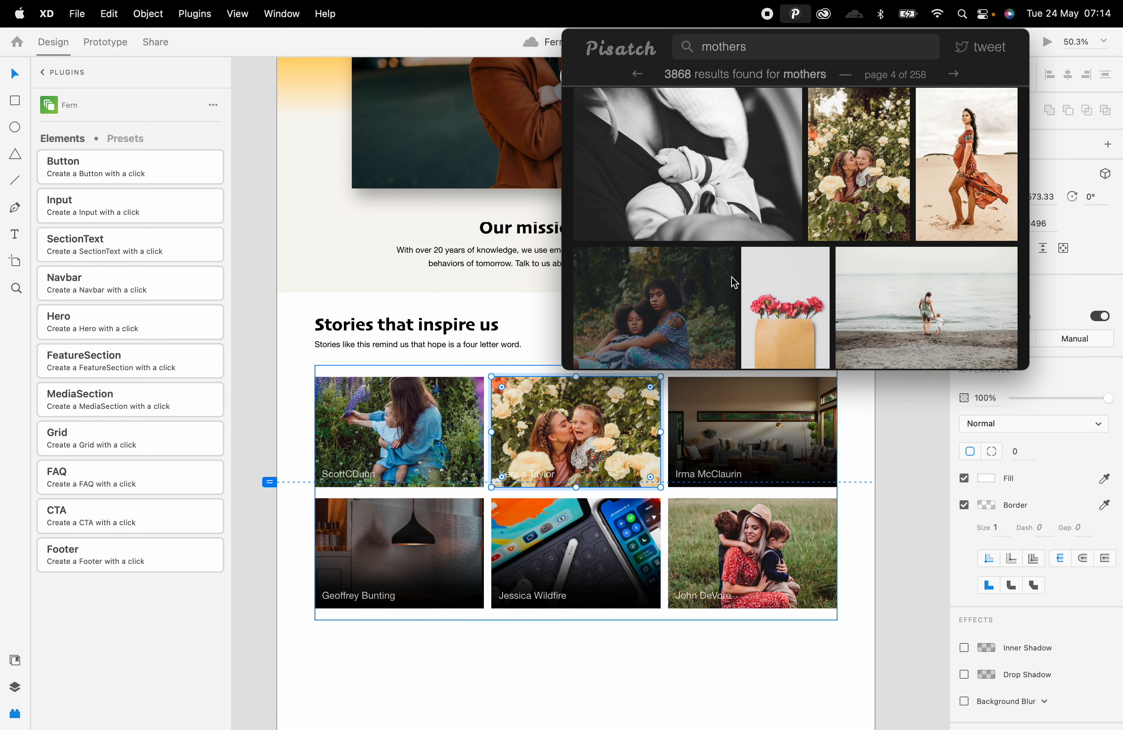
Examine pages 5 and 6 of the "mothers" results for a photo suited to the next card
scroll(734, 282, down, 1)
click(954, 75)
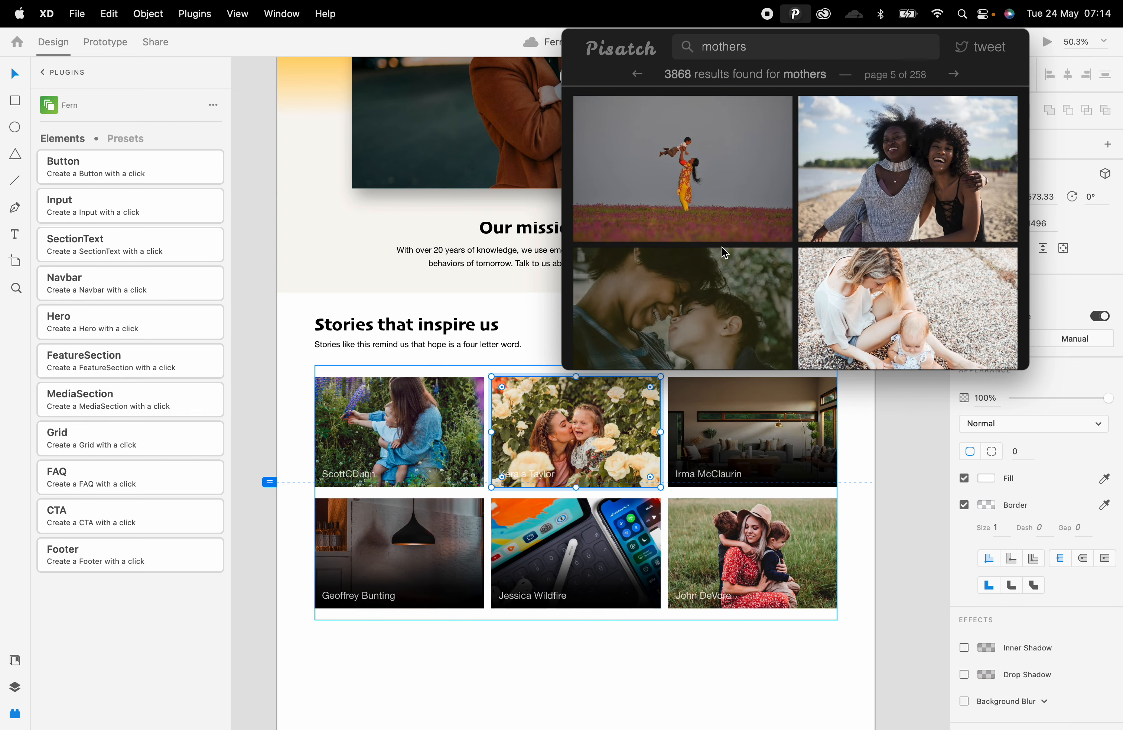
scroll(722, 248, down, 8)
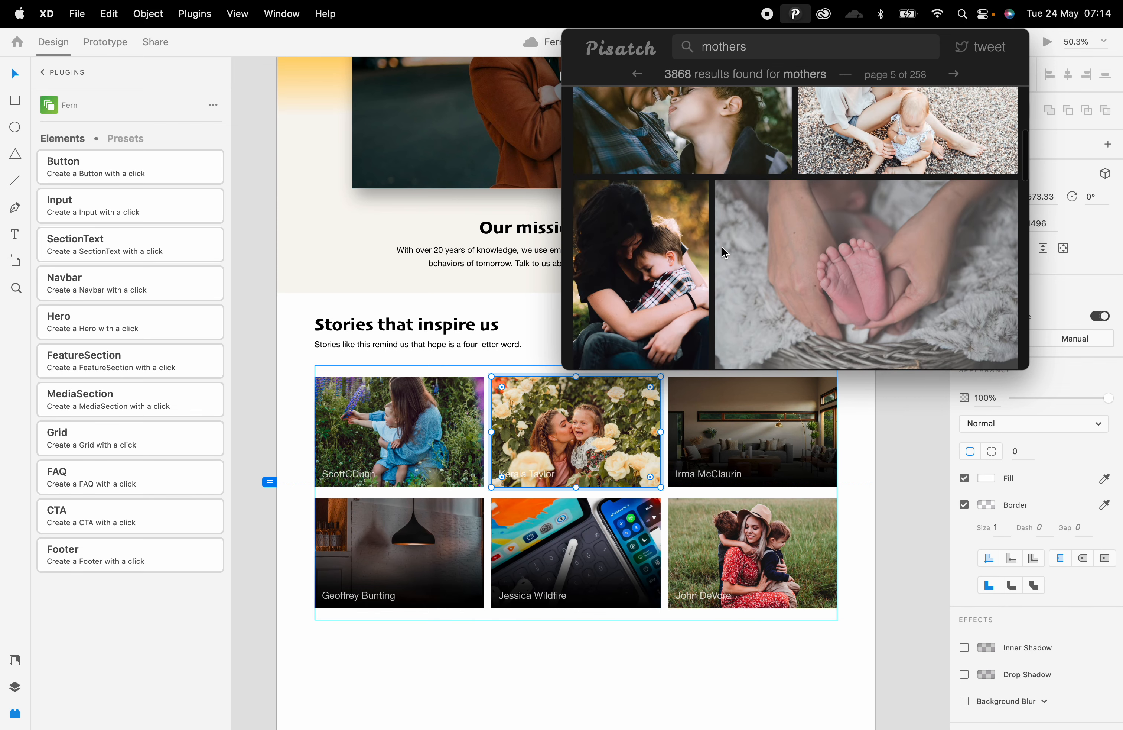
scroll(722, 248, down, 10)
scroll(721, 247, down, 10)
scroll(721, 246, down, 5)
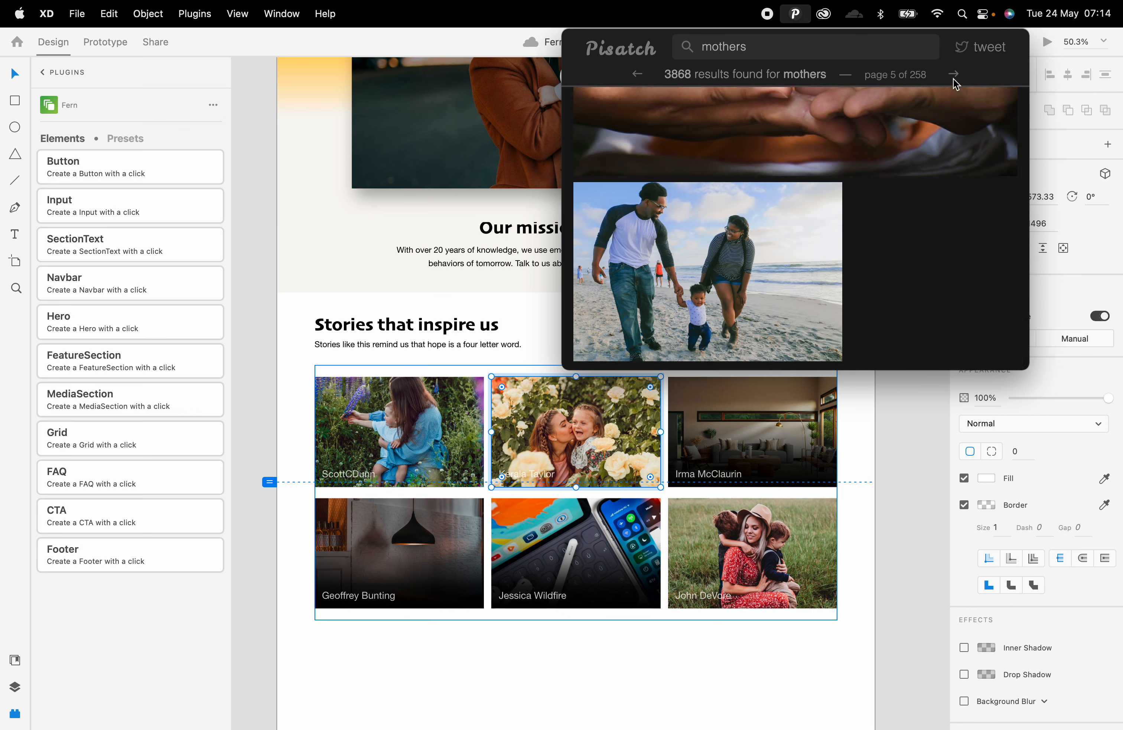
click(955, 74)
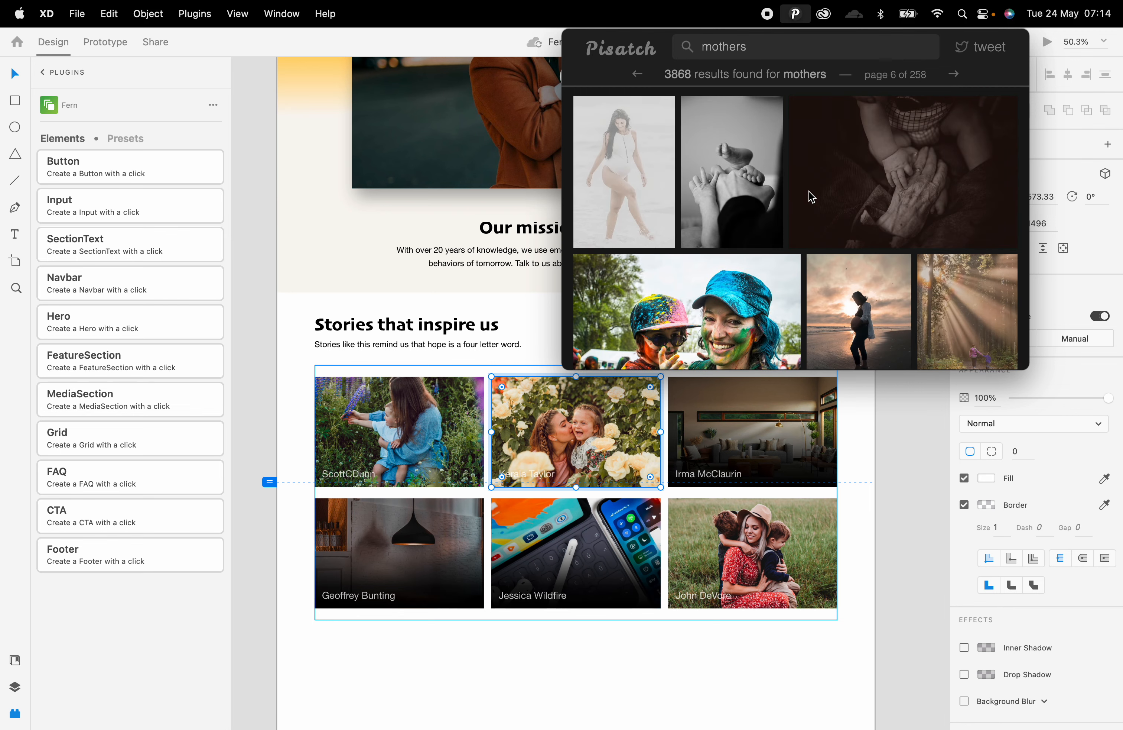
scroll(812, 197, down, 6)
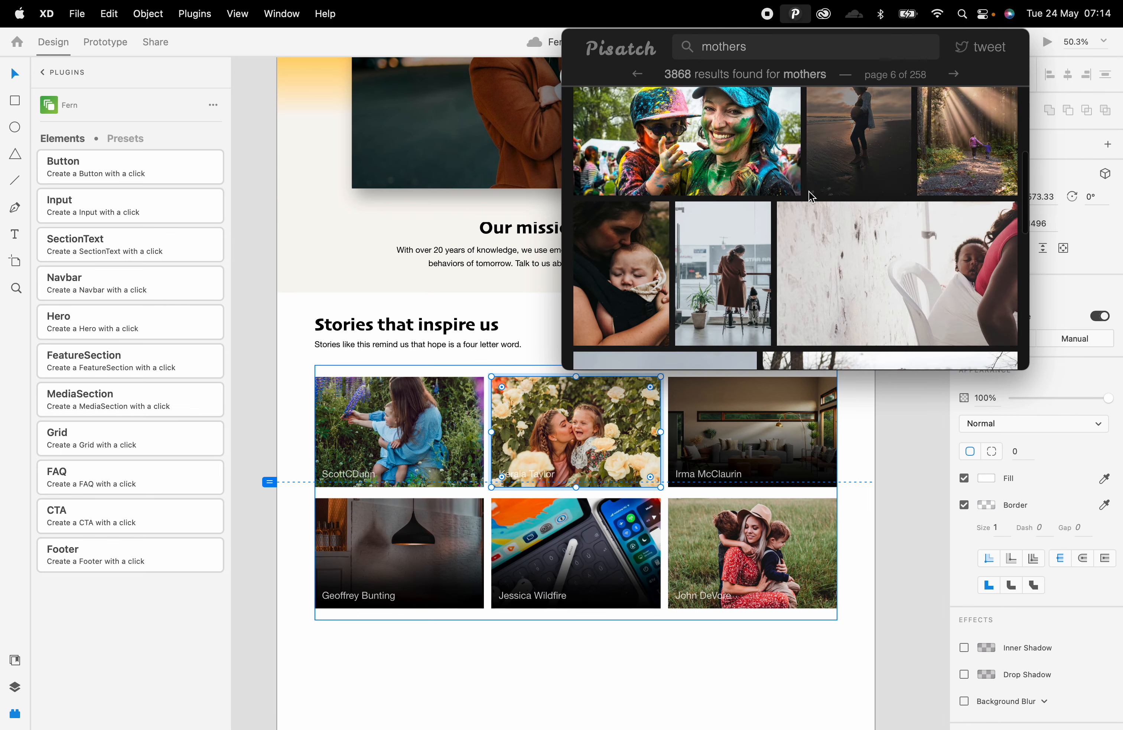
scroll(811, 197, down, 4)
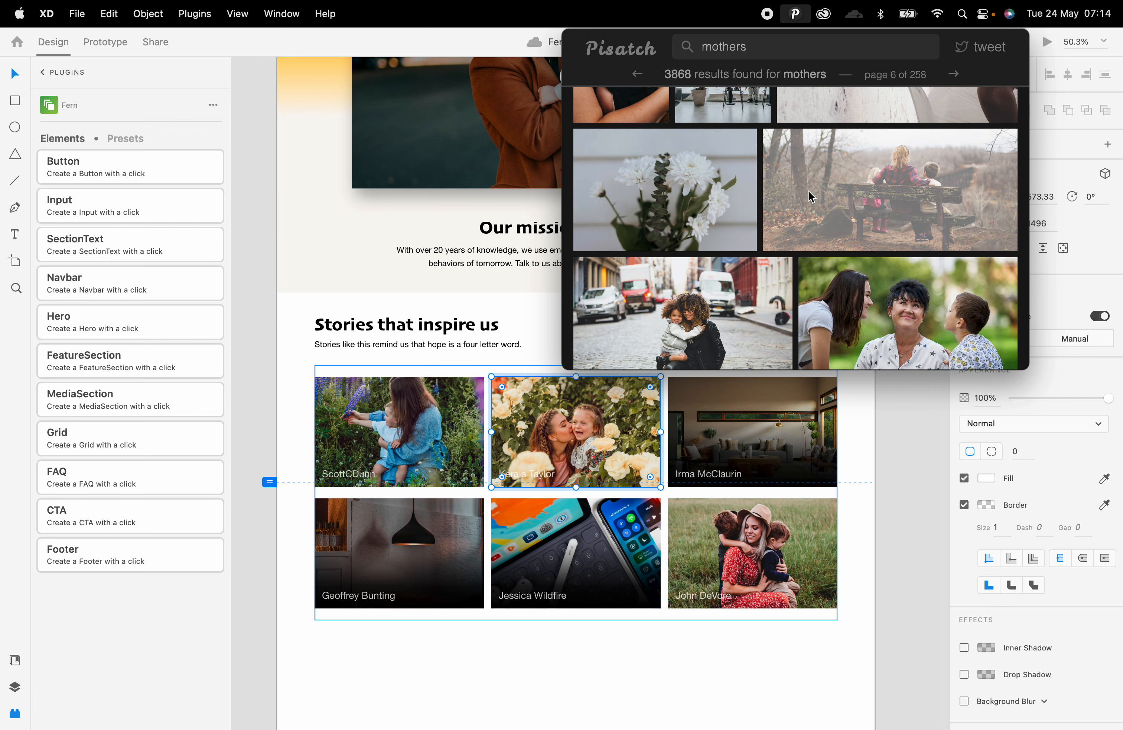
scroll(811, 196, down, 1)
scroll(811, 197, down, 4)
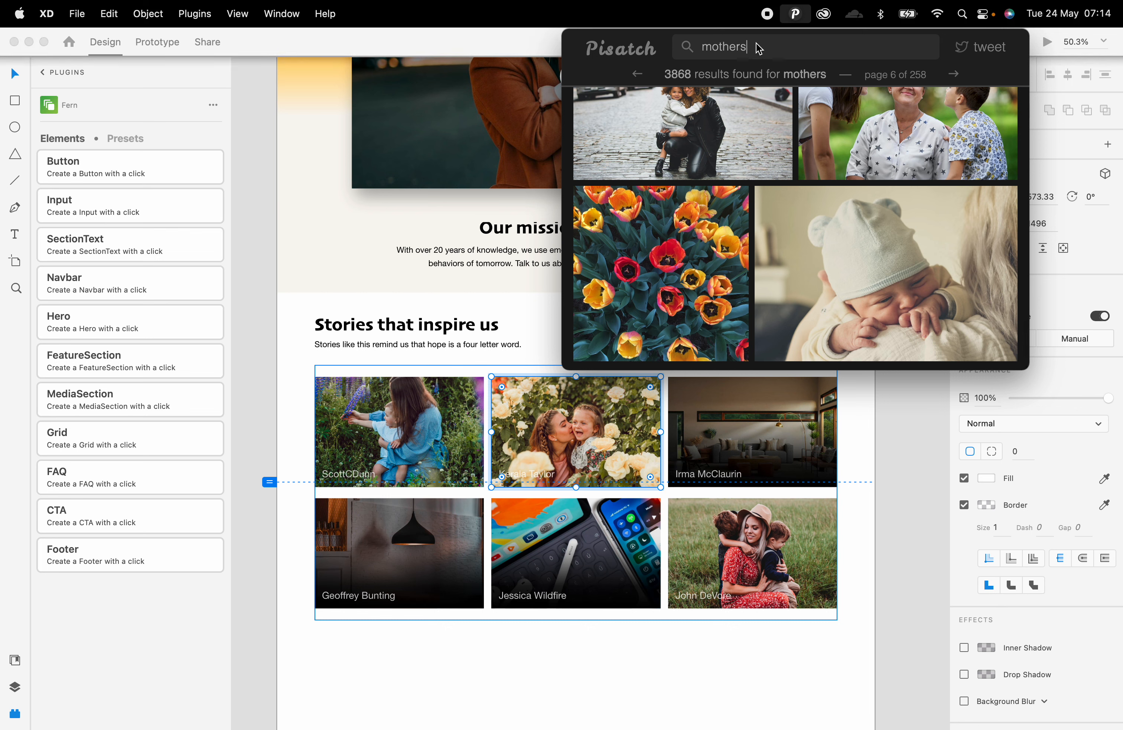
Search the images for "mother" and fill the third card in the top row with the photo of a mother and two children in a kitchen
key(BackSpace)
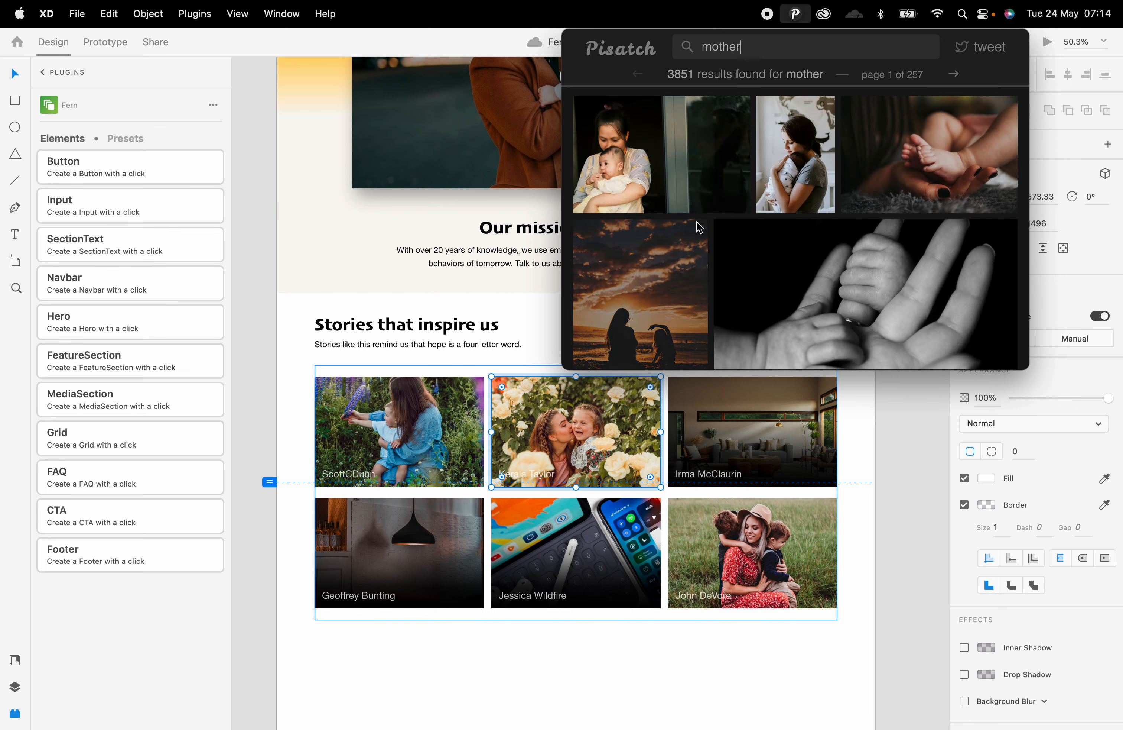
scroll(699, 227, down, 2)
scroll(699, 226, down, 5)
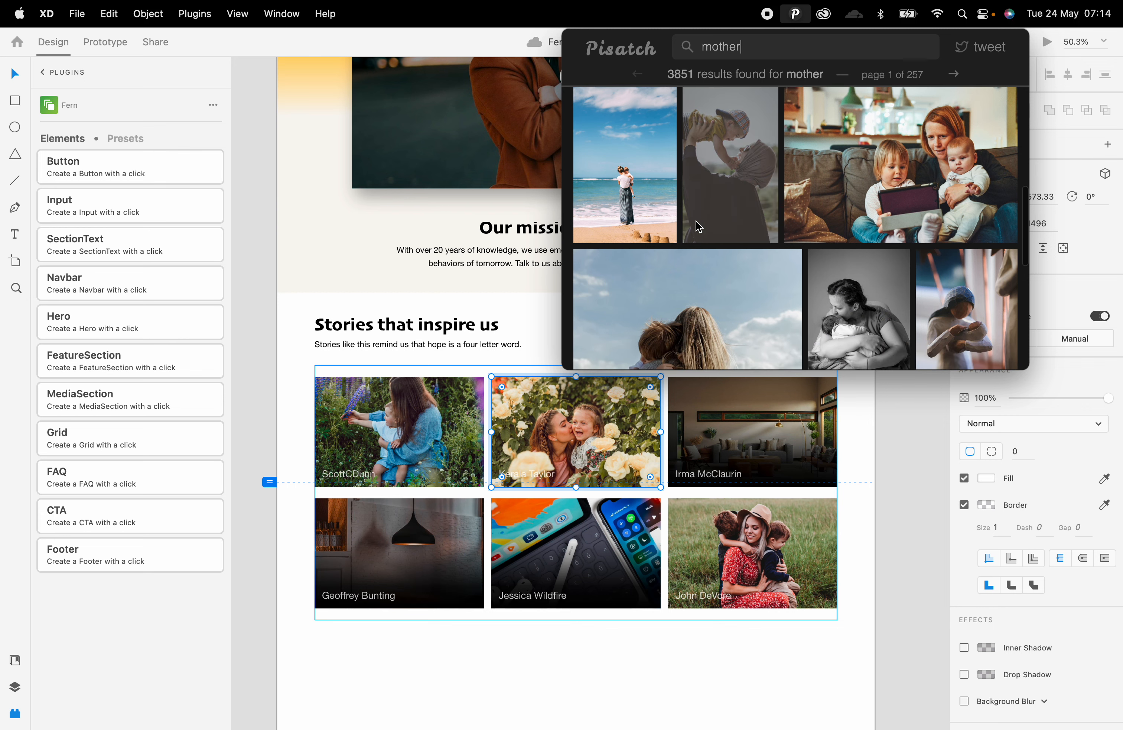
scroll(699, 227, down, 4)
scroll(698, 225, down, 2)
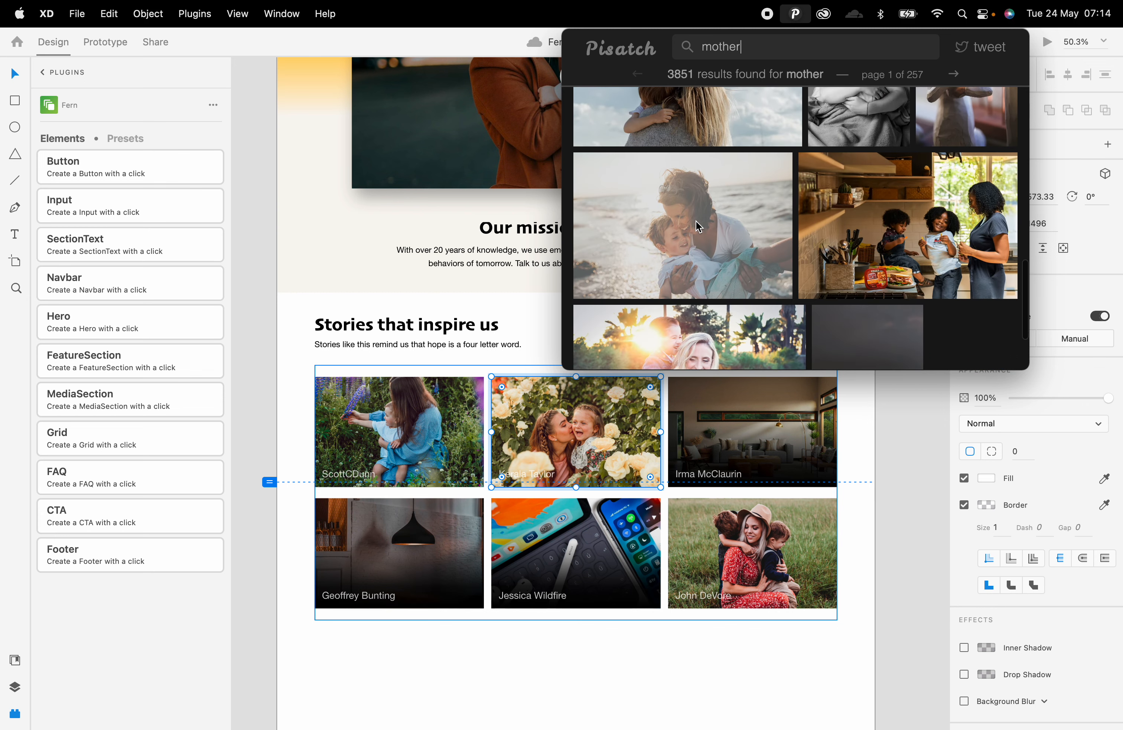
drag(891, 212, 744, 427)
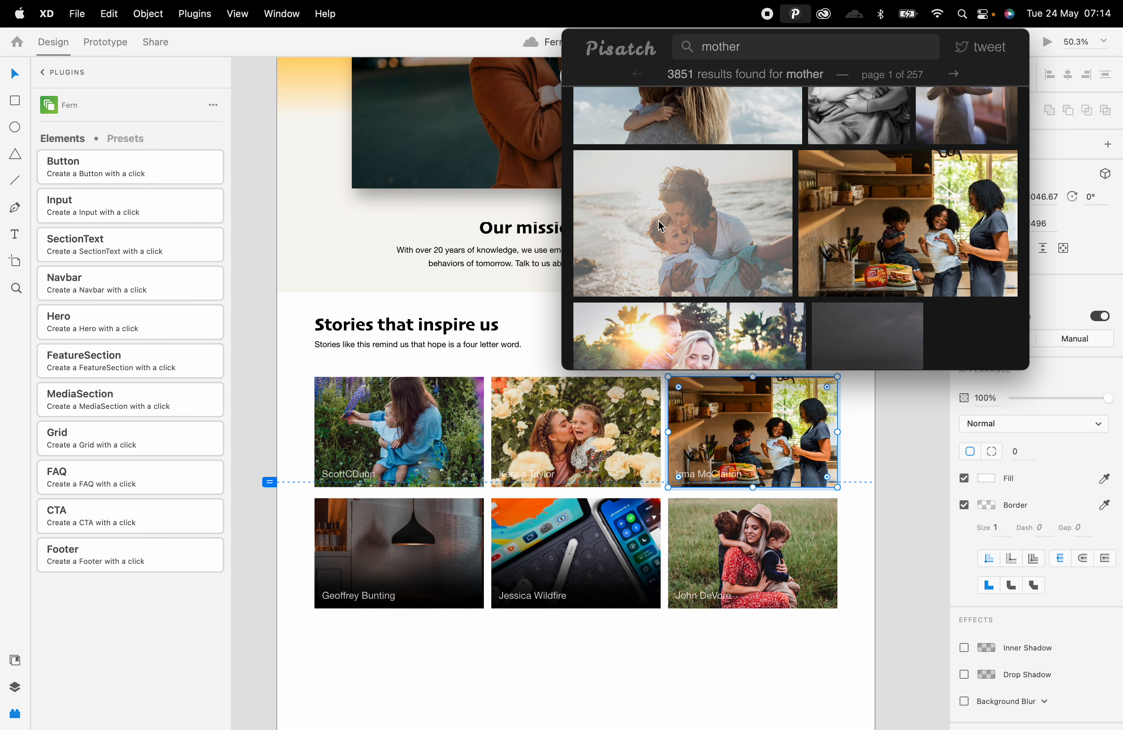
scroll(661, 226, down, 3)
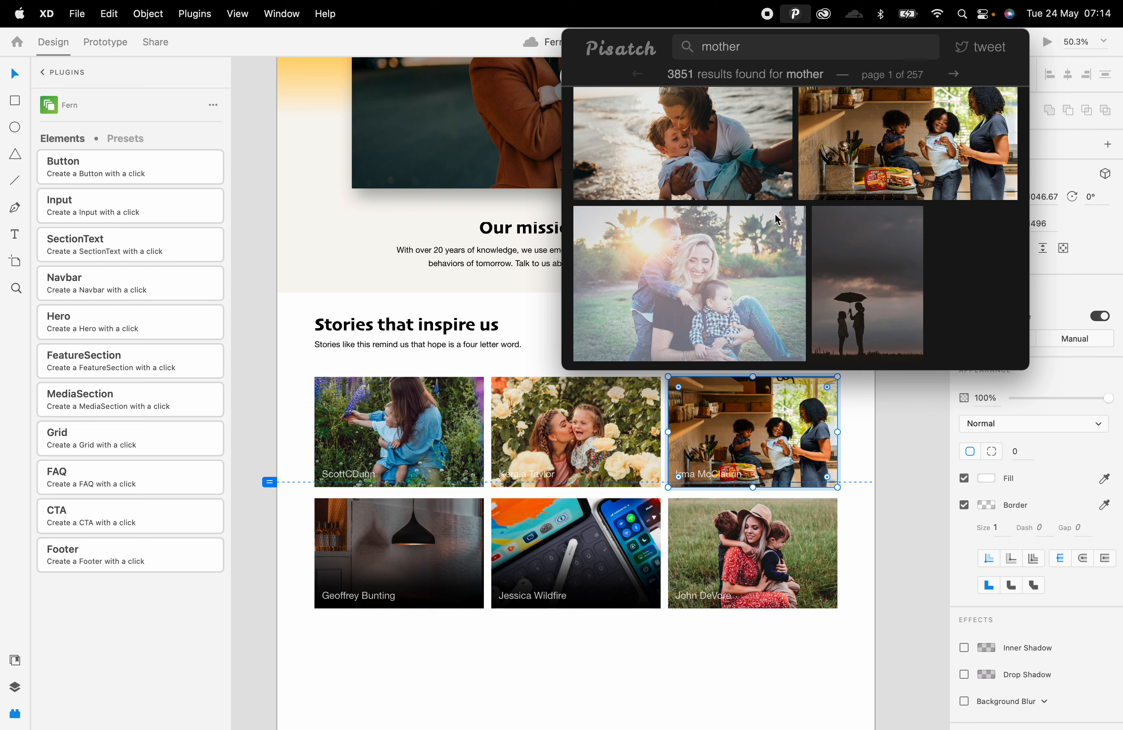
Fill the first card in the bottom row with the page 4 "mother" photo of a smiling girl in a floral dress beside her mother
scroll(769, 217, down, 2)
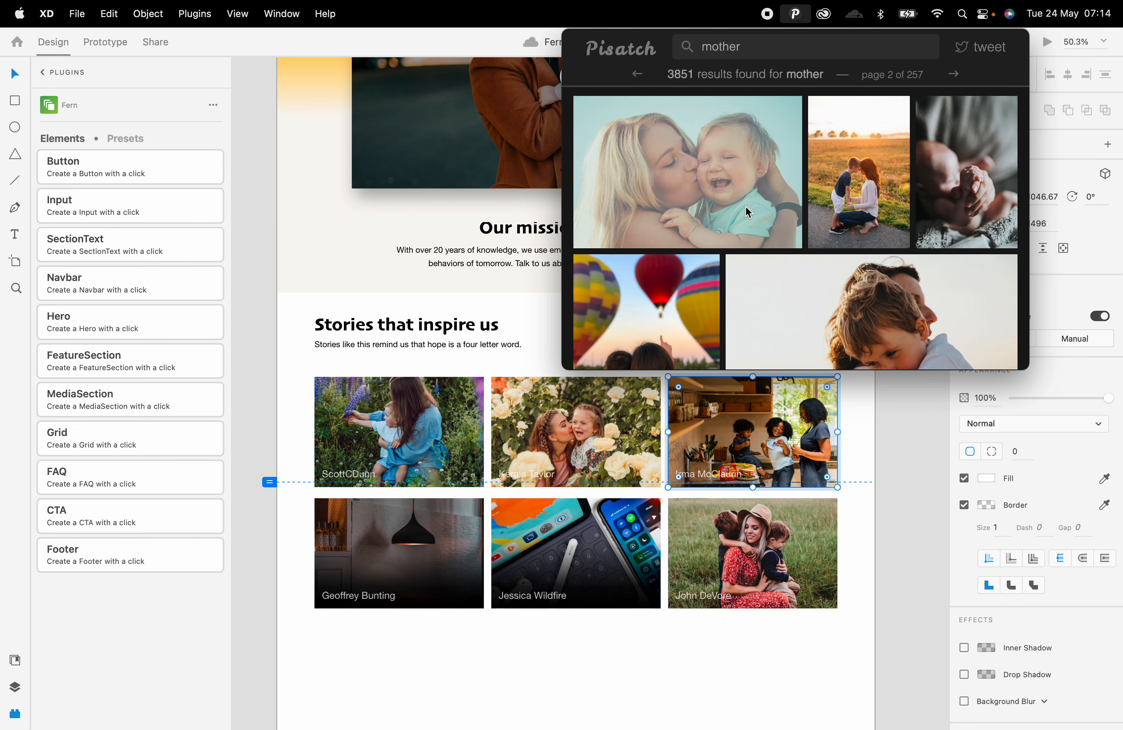
scroll(786, 245, down, 5)
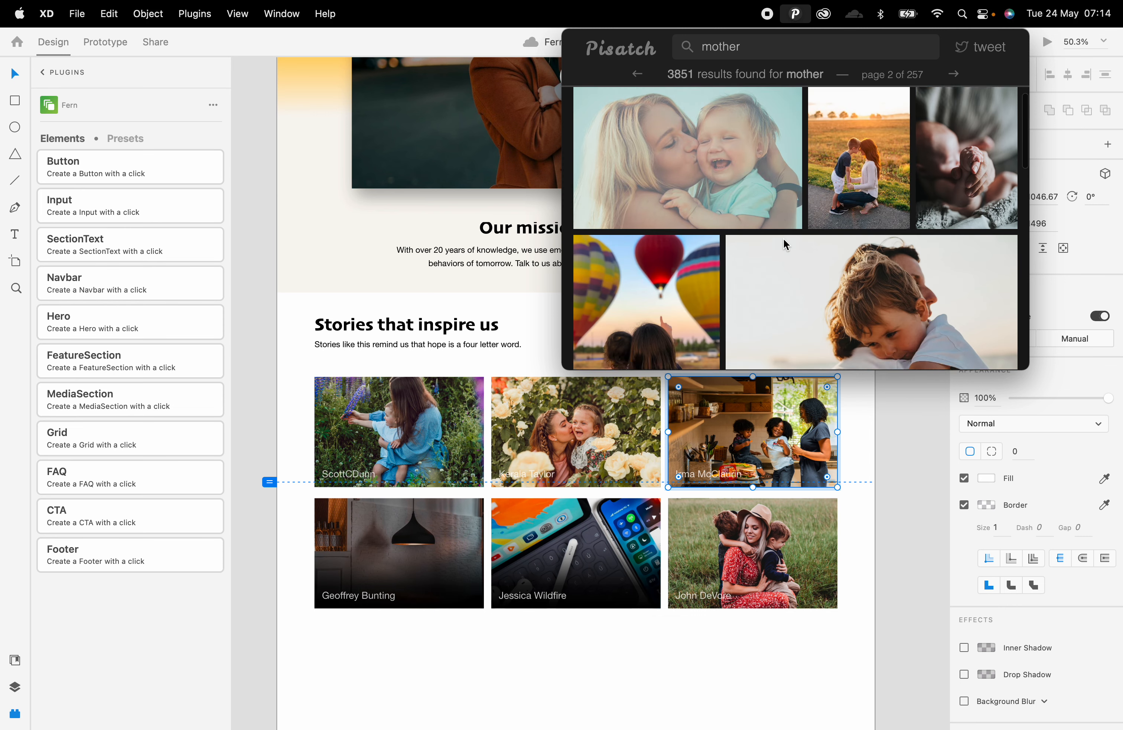
scroll(786, 244, down, 3)
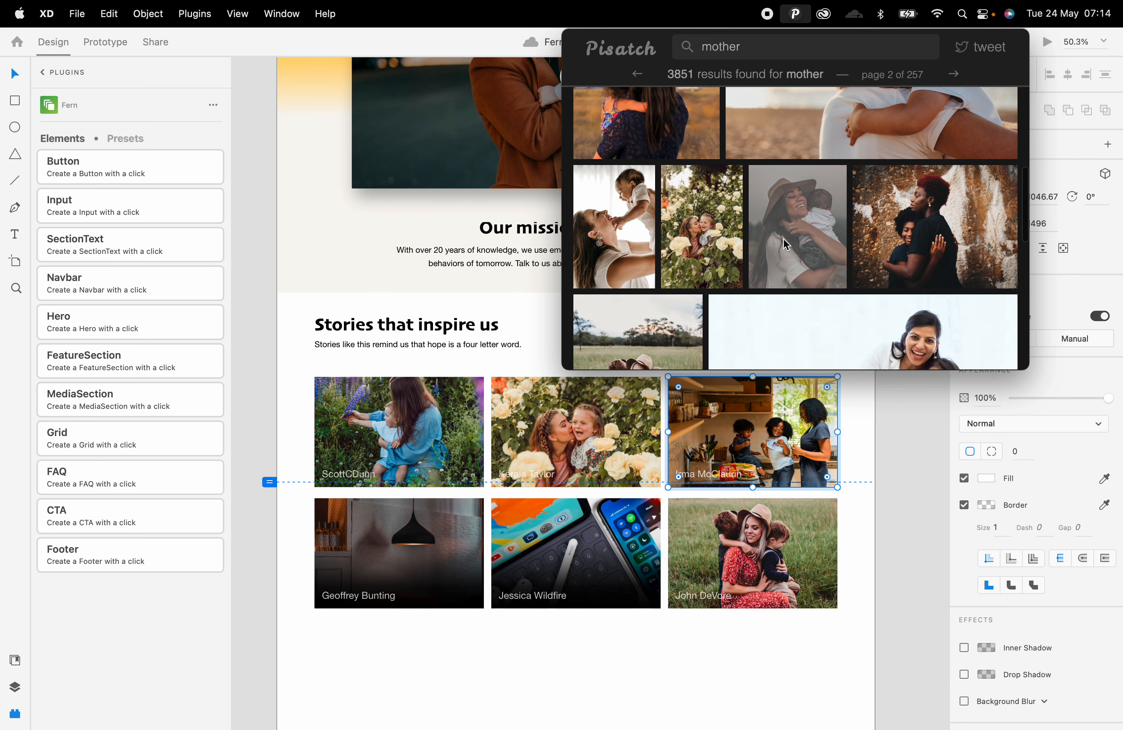
scroll(786, 245, down, 1)
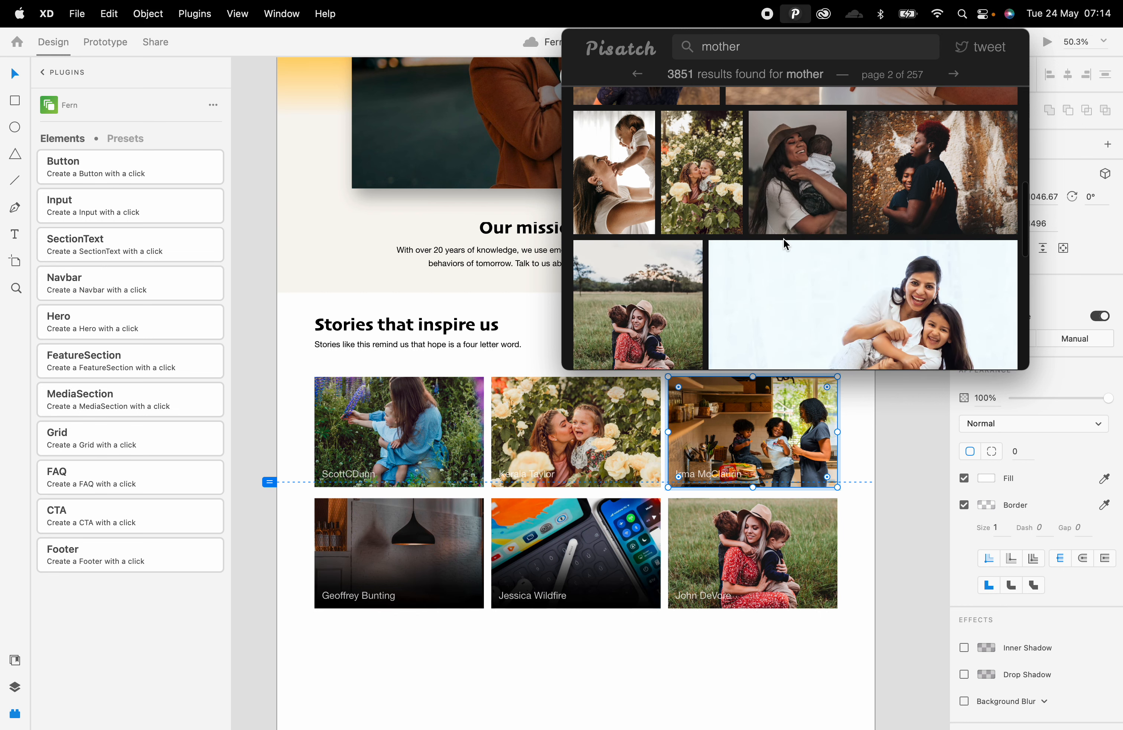
scroll(786, 244, down, 8)
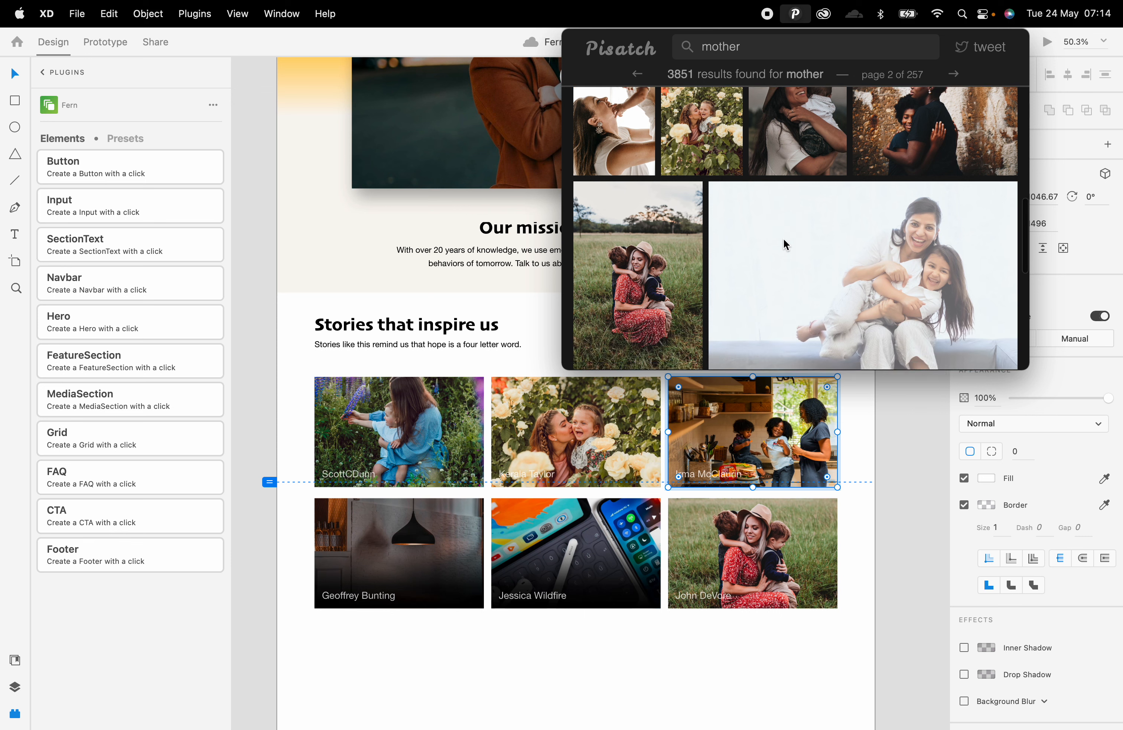
scroll(786, 244, down, 9)
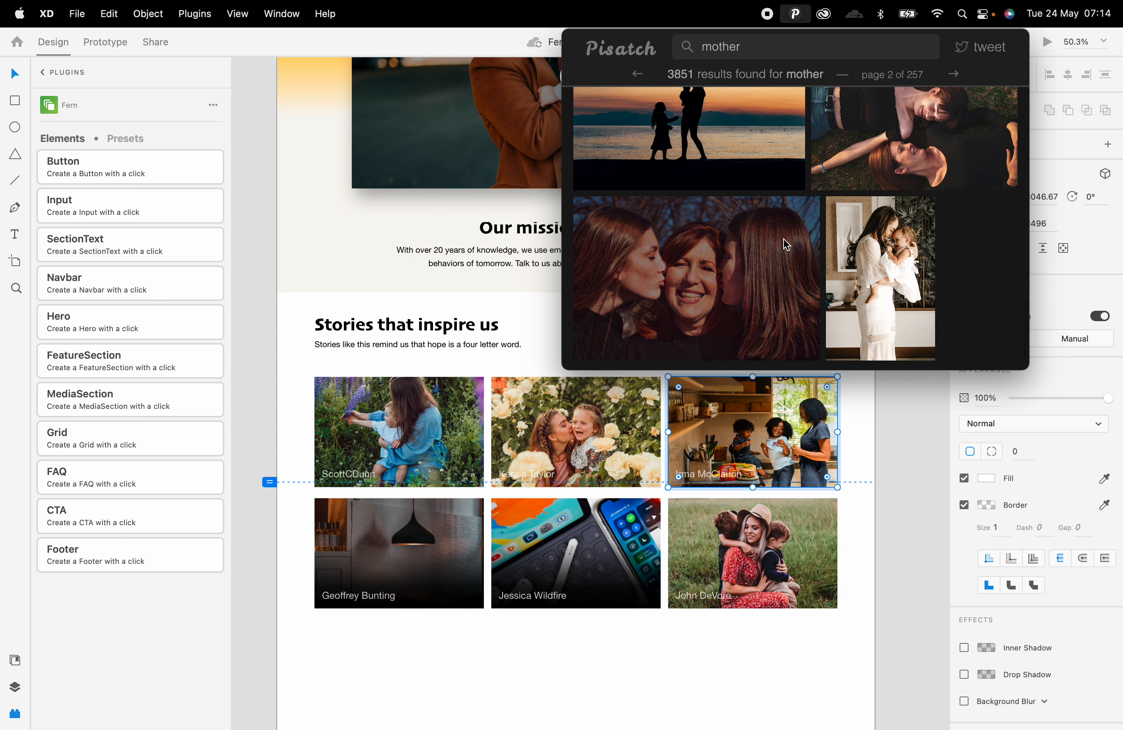
click(954, 74)
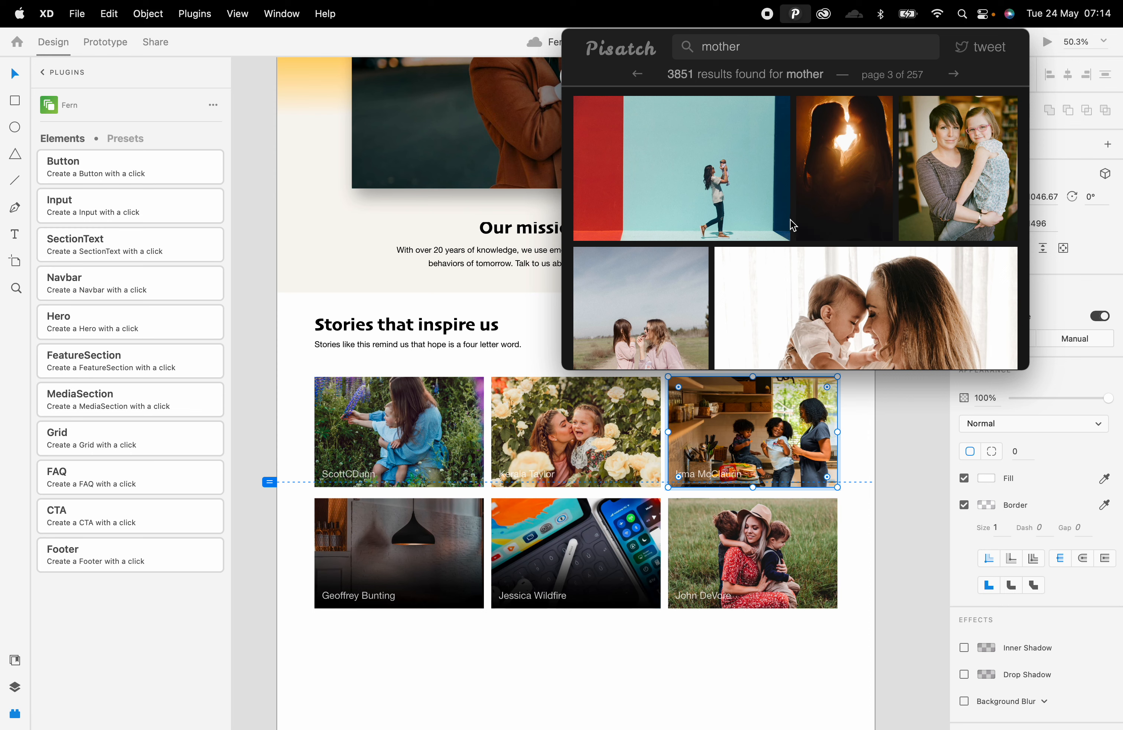
scroll(793, 225, down, 15)
scroll(793, 225, down, 15)
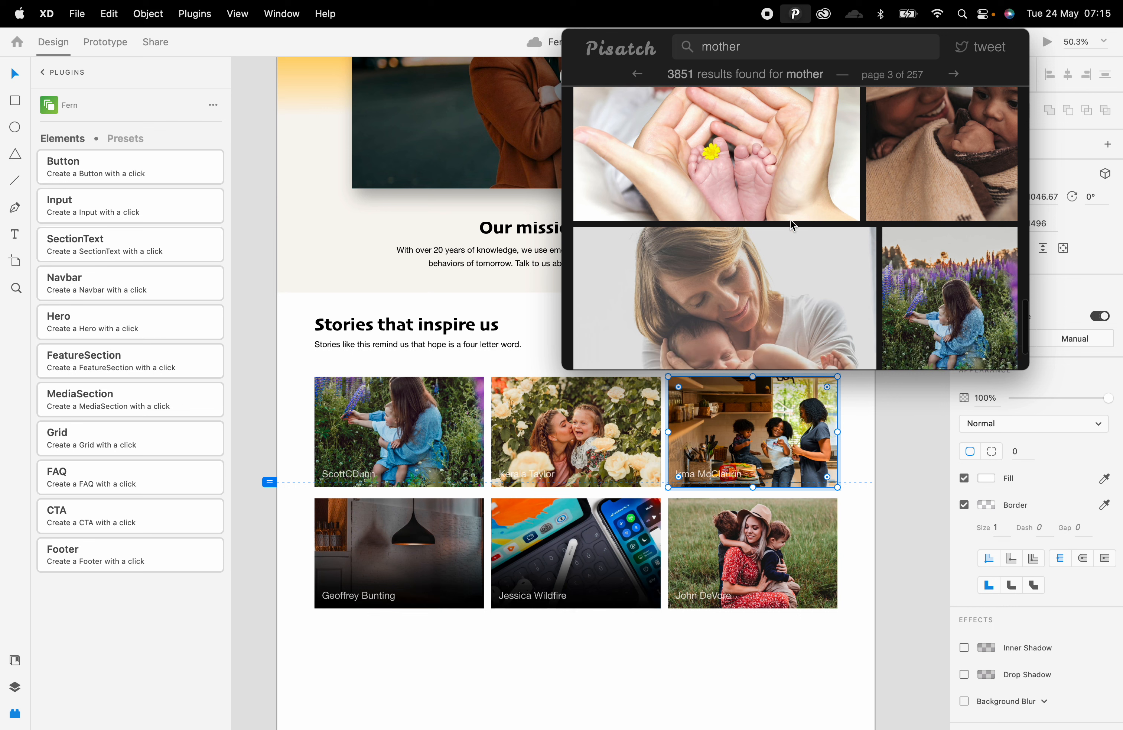
scroll(793, 225, down, 3)
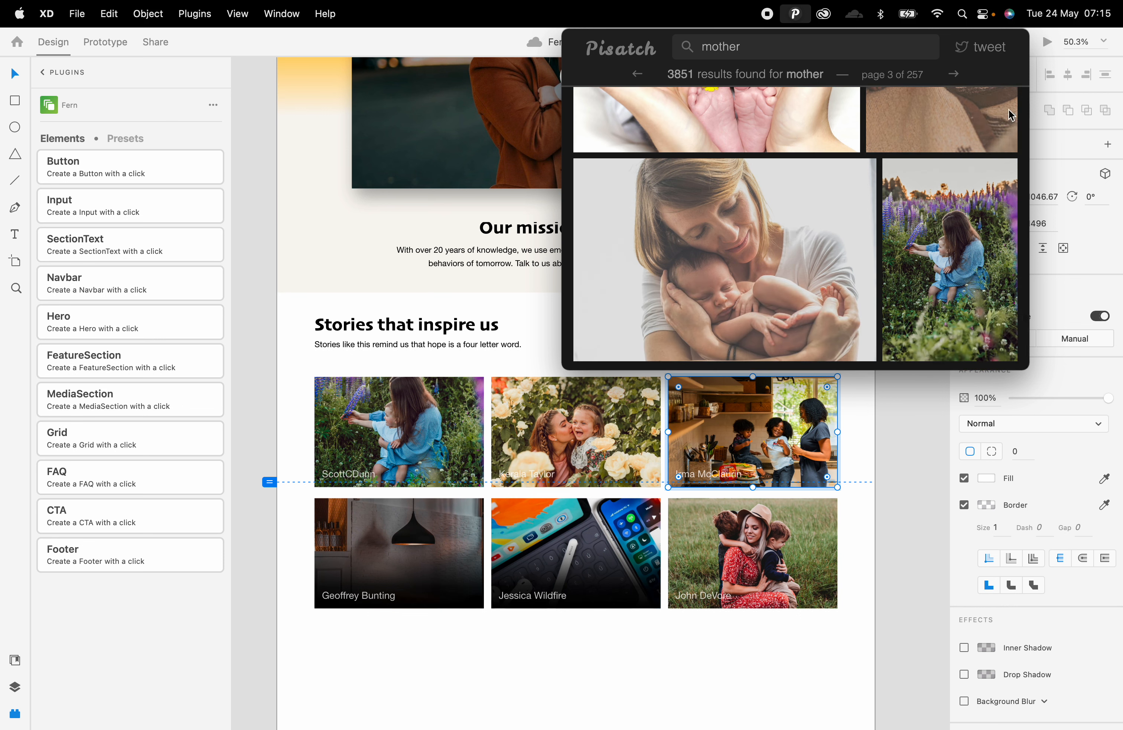
click(955, 76)
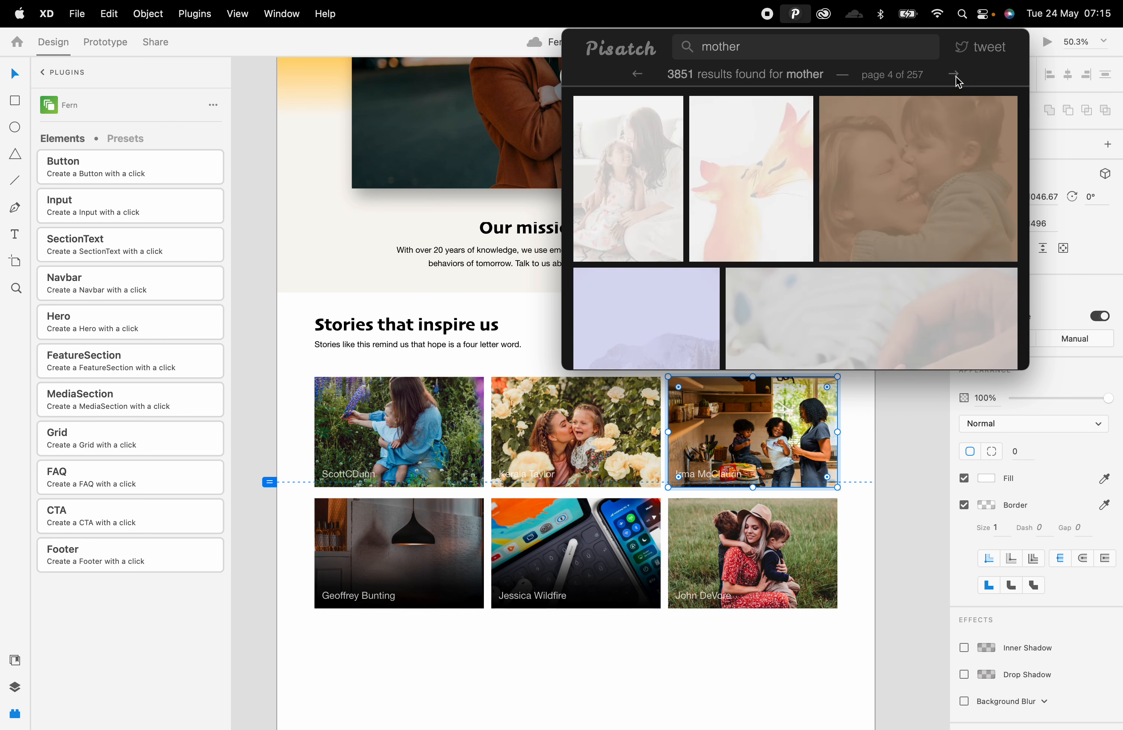
drag(626, 184, 396, 533)
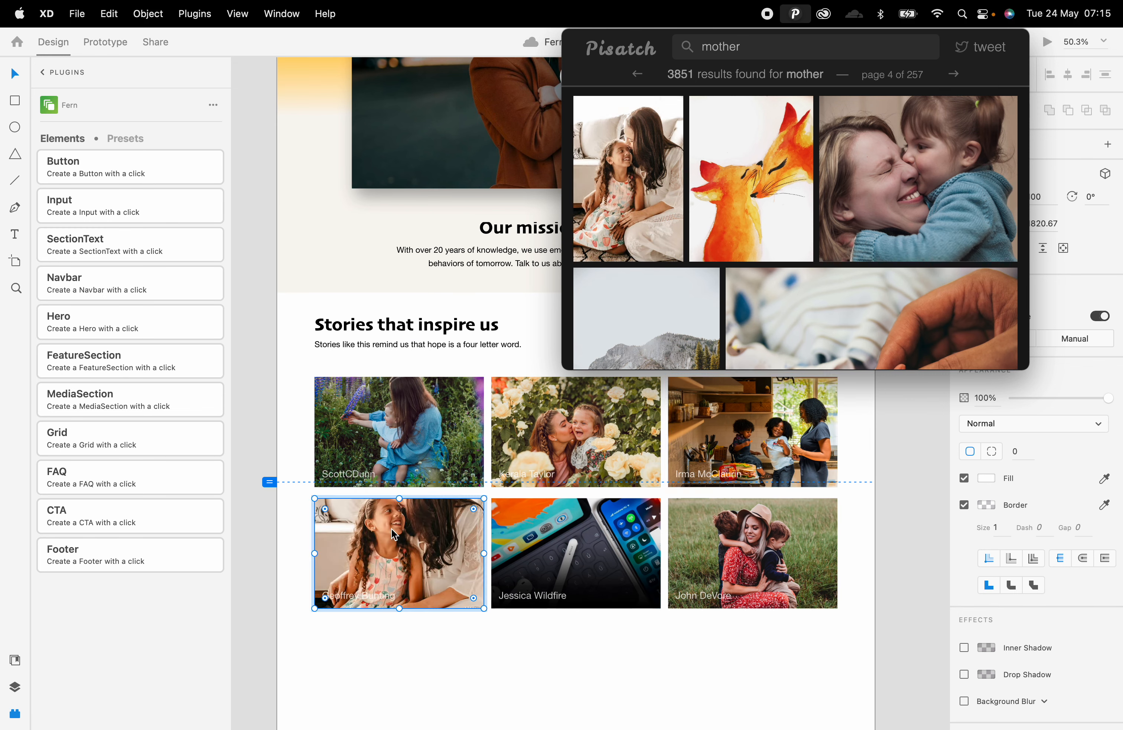
Fill the middle card in the bottom row with the page 5 photo of a mother and son cooking, and dismiss the Pisatch window
scroll(786, 203, down, 10)
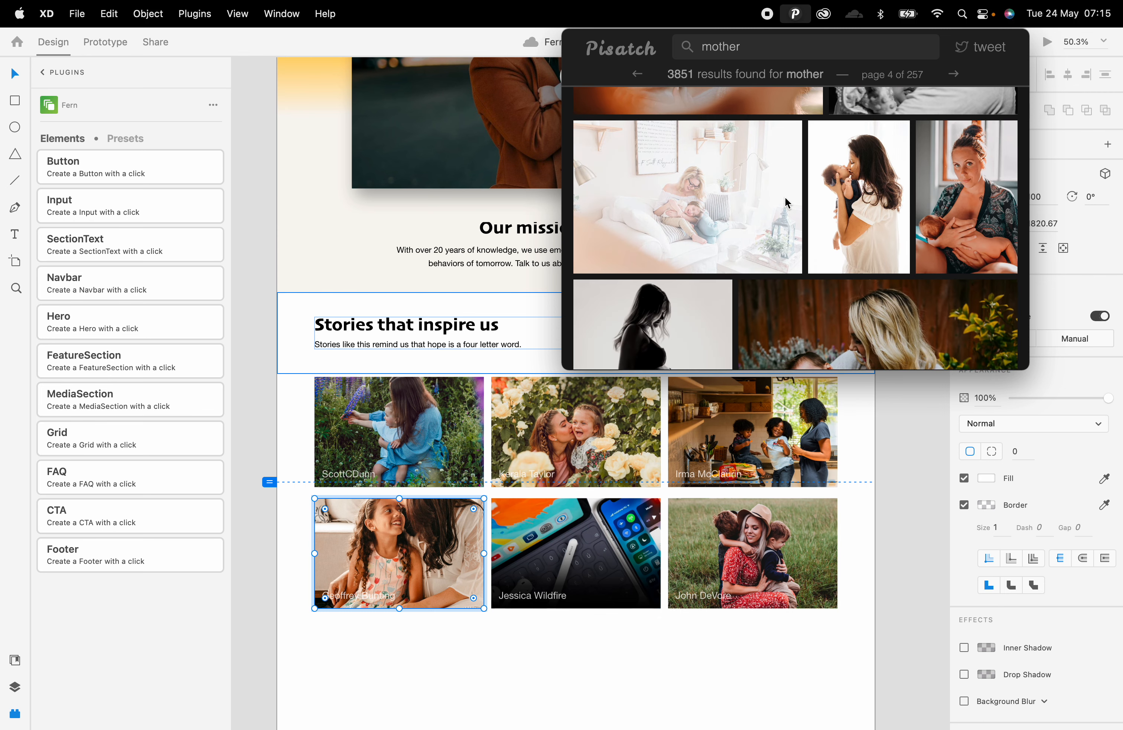
scroll(786, 203, down, 5)
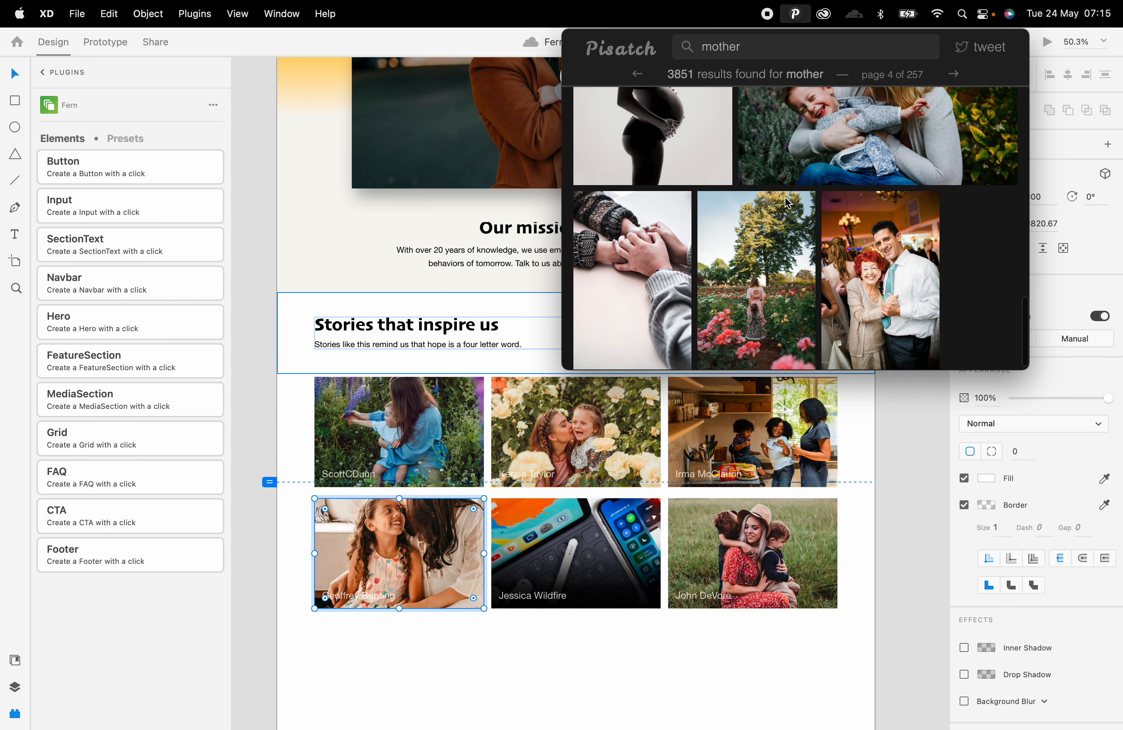
click(954, 74)
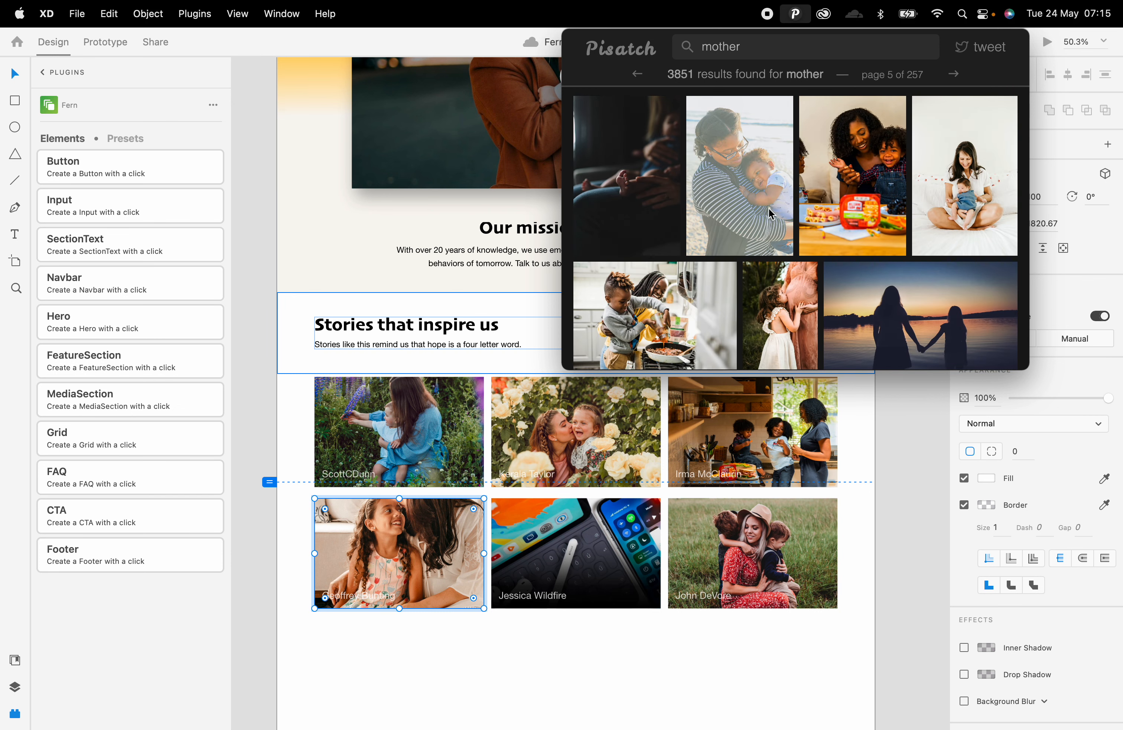
drag(658, 316, 561, 545)
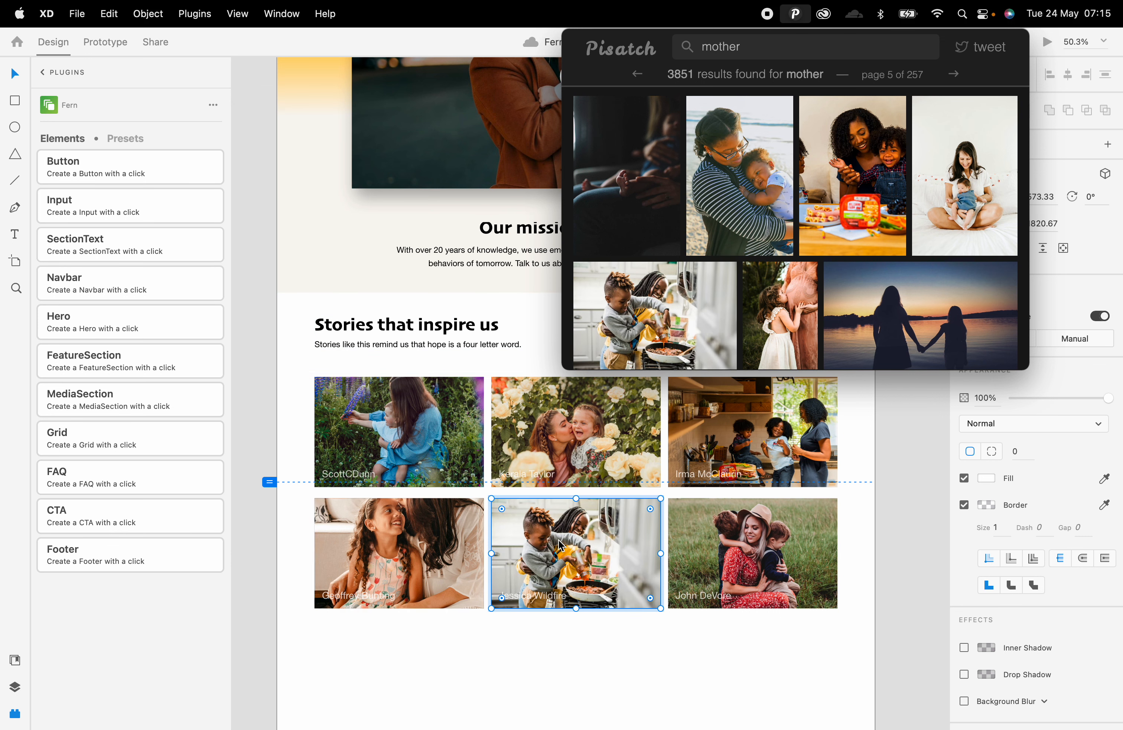
click(513, 655)
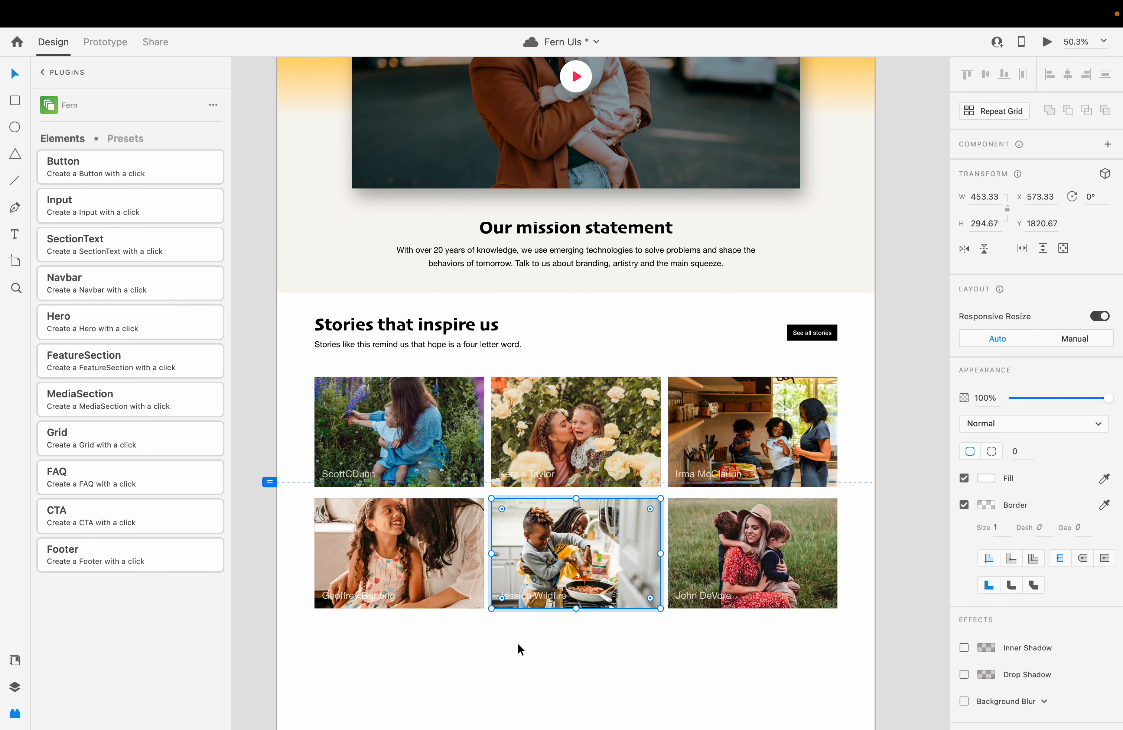
Move the whole card grid up to Y 1434, closer to the "Stories that inspire us" heading
click(398, 411)
drag(396, 406, 396, 406)
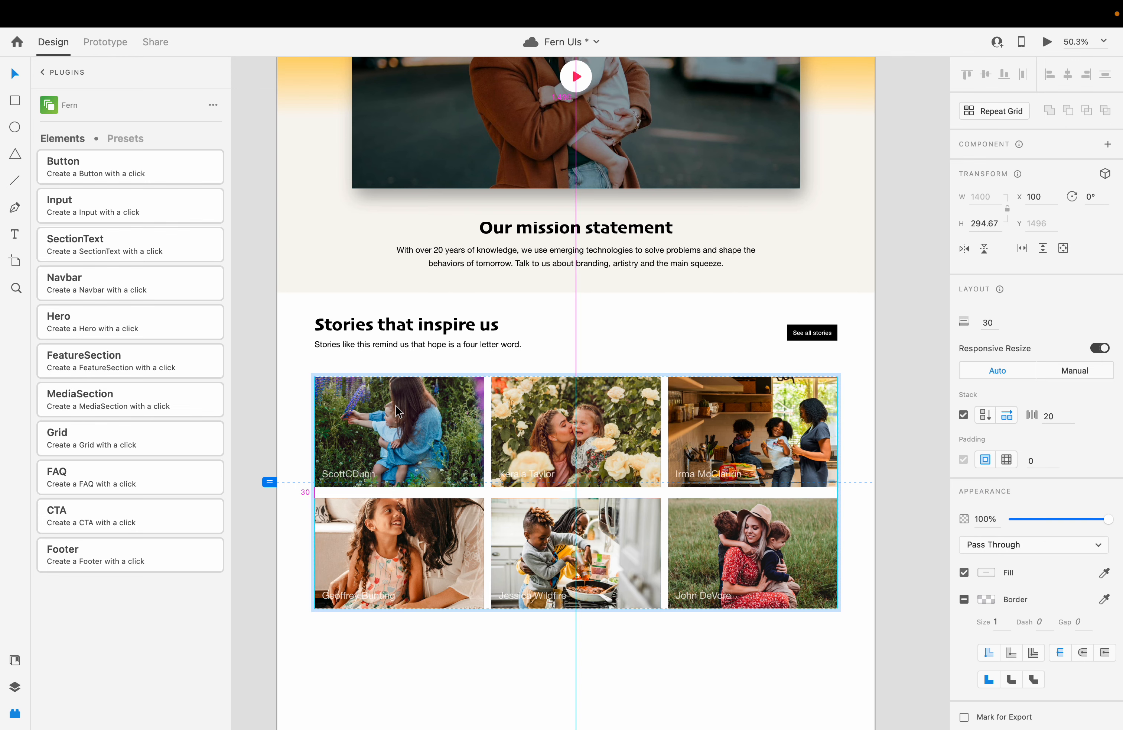
click(463, 644)
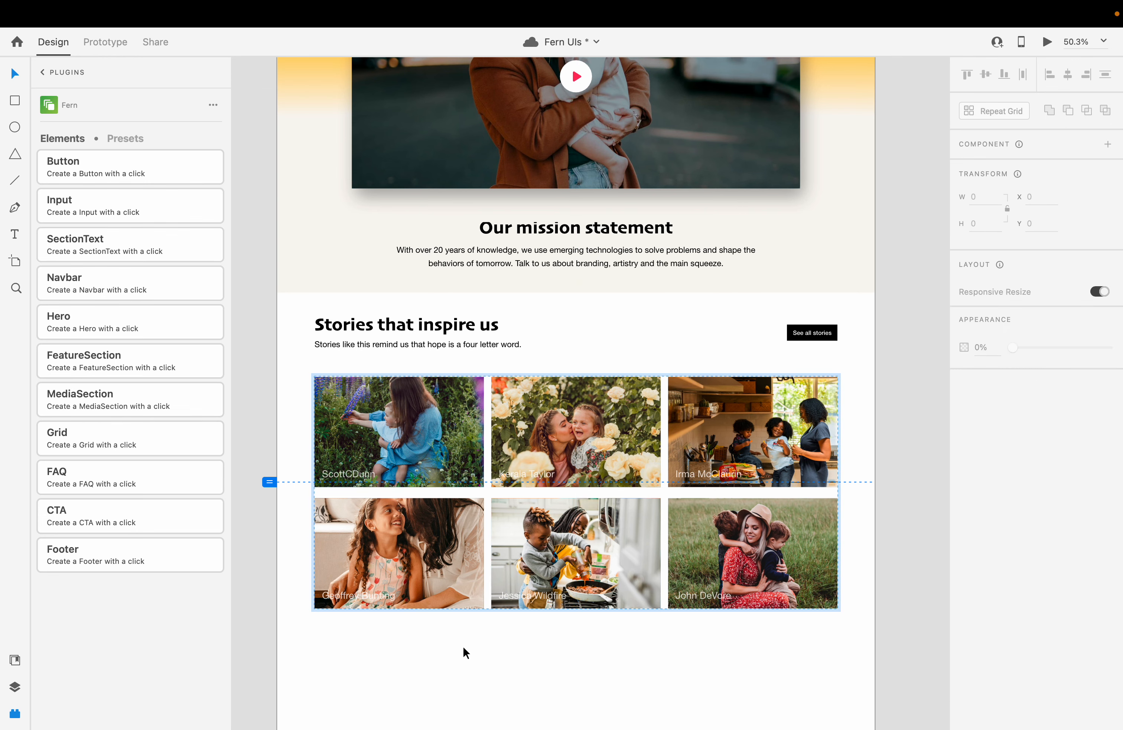
click(503, 468)
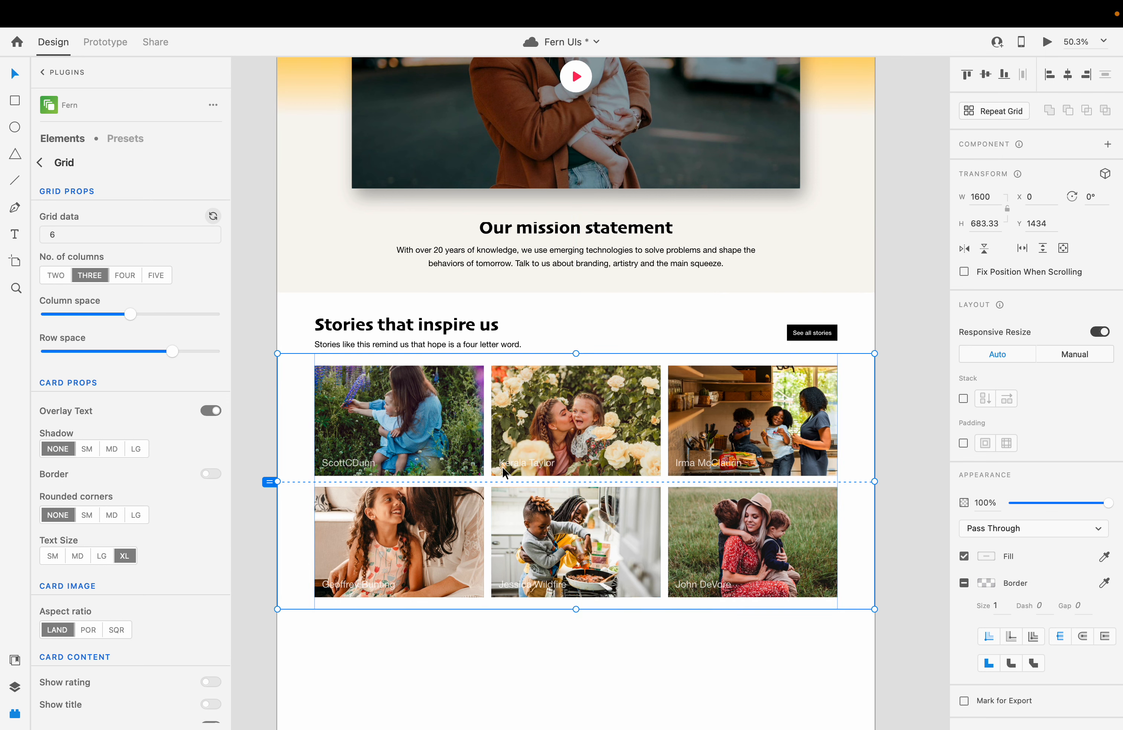
Preview the page and check the stories section with its six photo cards
key(super+Return)
scroll(519, 559, down, 7)
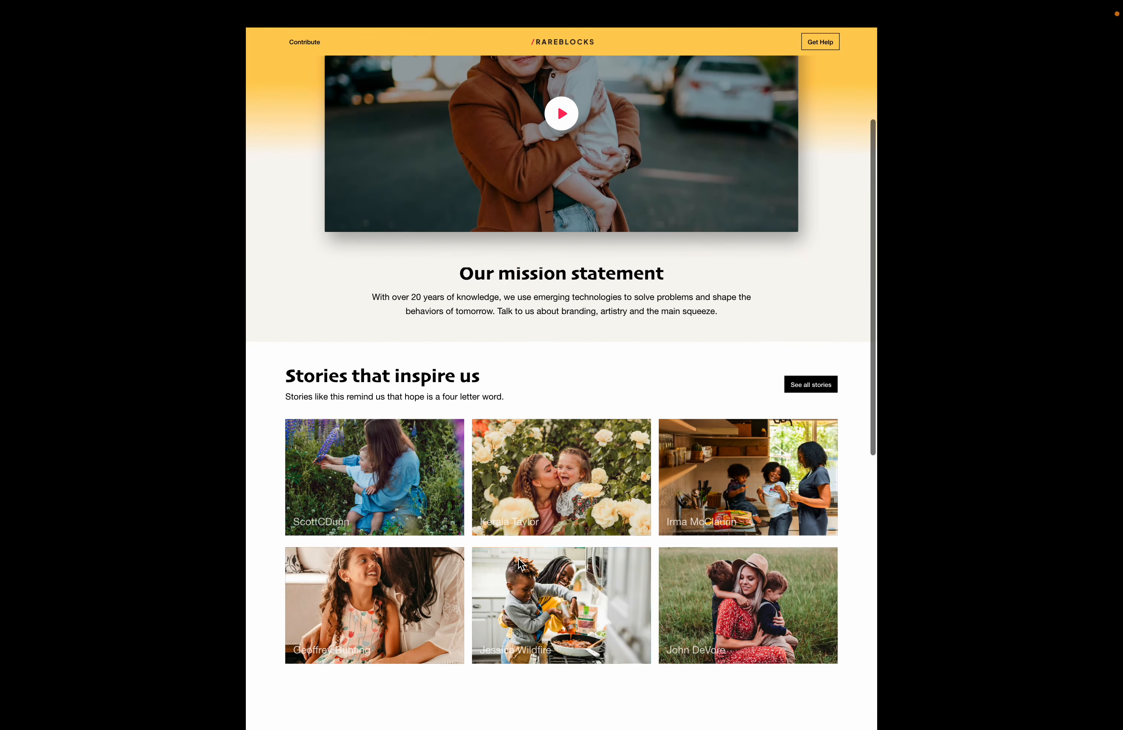
scroll(521, 564, down, 2)
scroll(520, 564, up, 1)
scroll(520, 563, up, 1)
key(super+w)
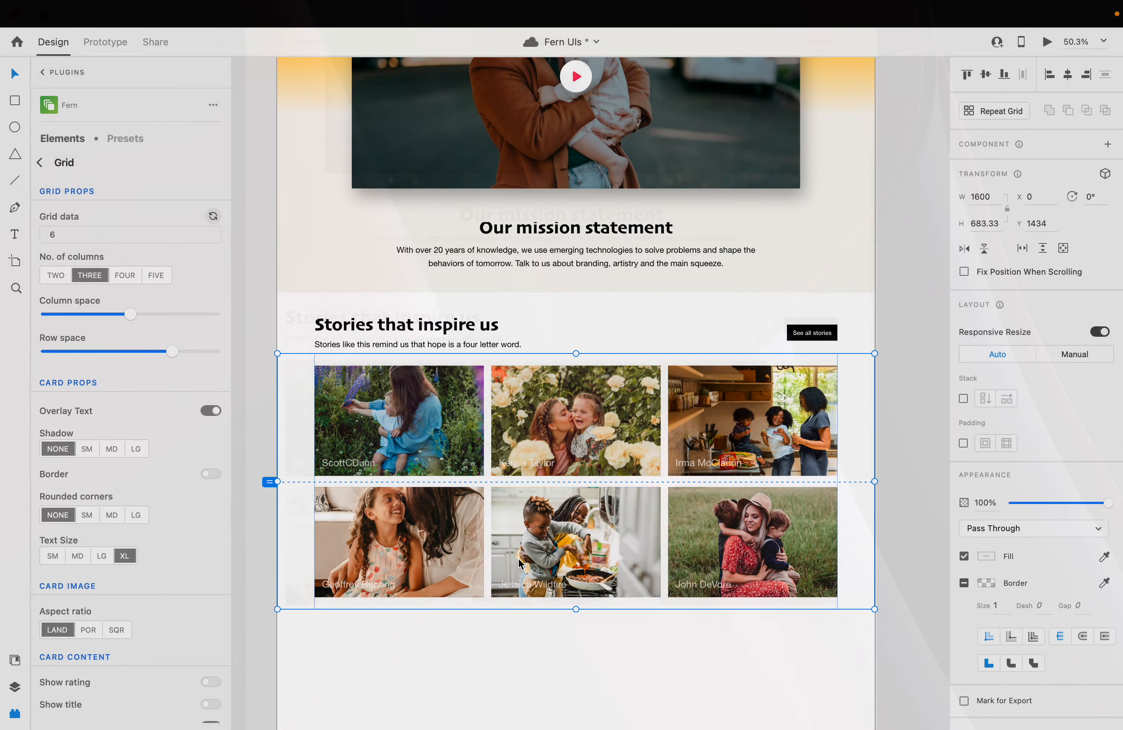
Add a Fern FAQ section and place it directly beneath the card grid at Y 2117.33
scroll(460, 583, down, 5)
scroll(460, 583, up, 1)
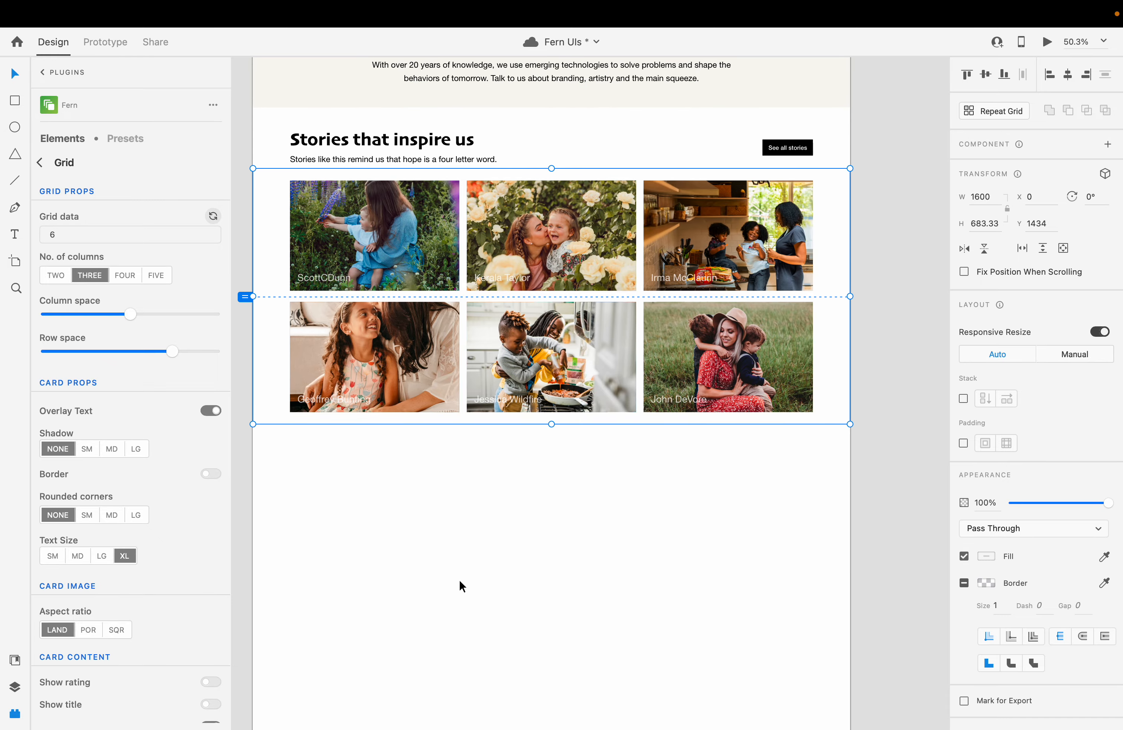
click(556, 512)
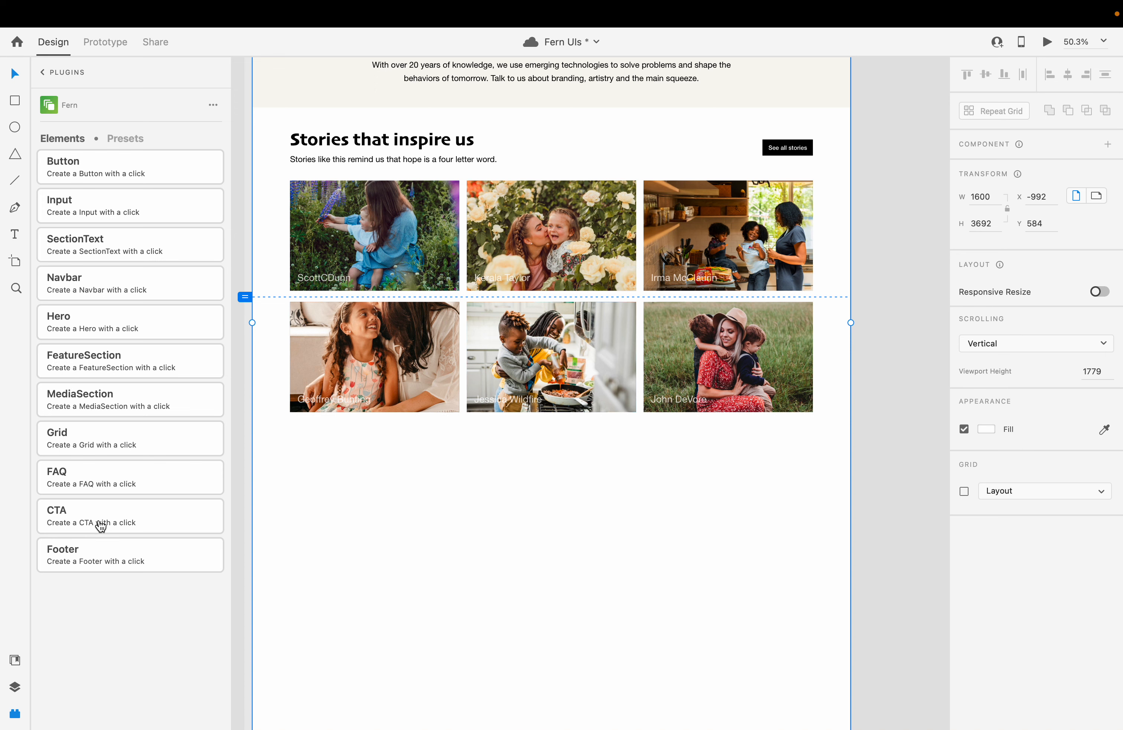
click(117, 480)
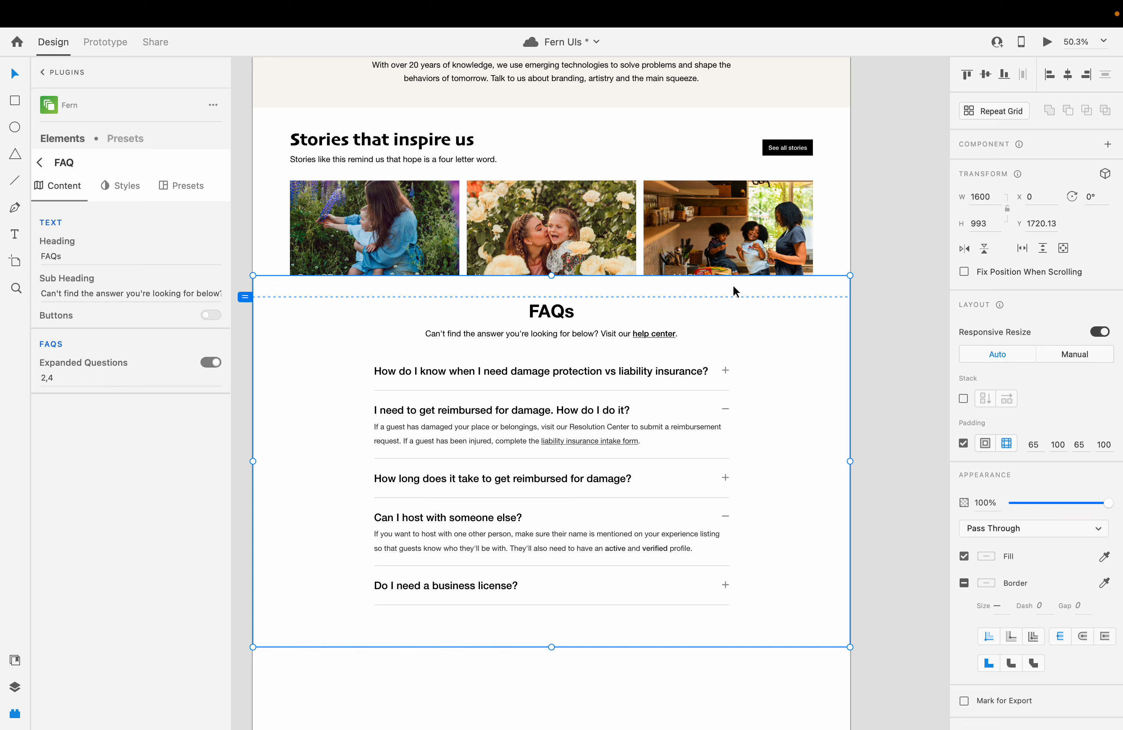
drag(733, 284, 738, 431)
scroll(738, 430, down, 2)
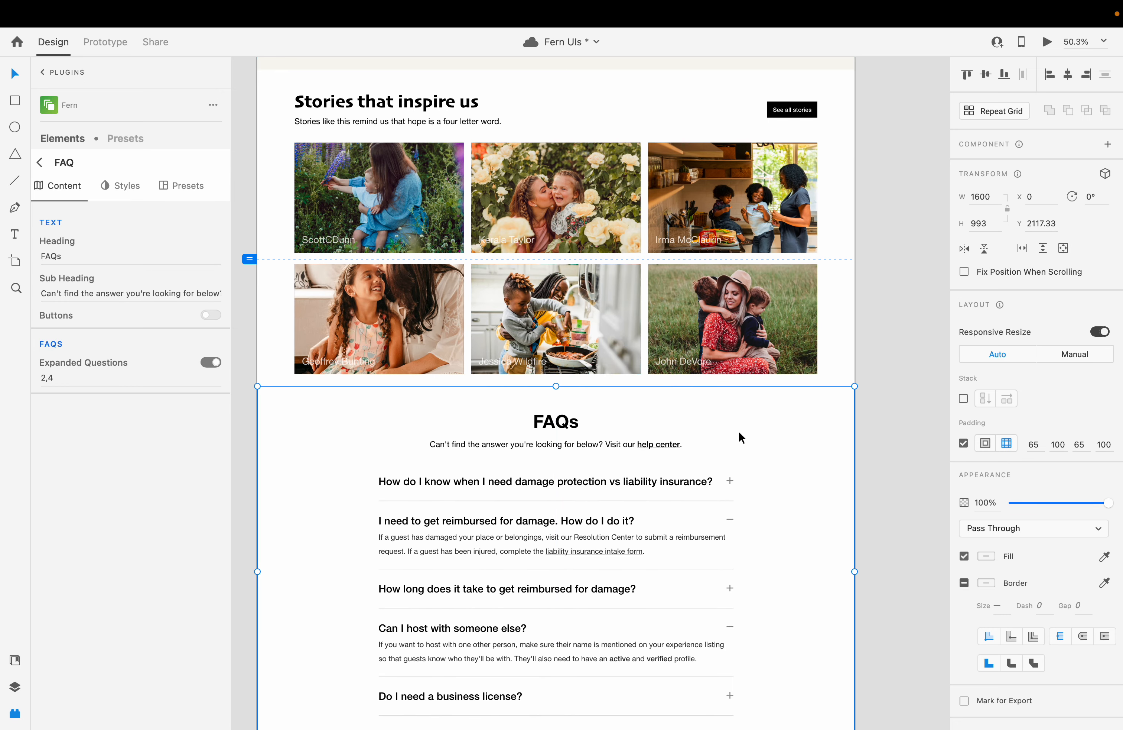
Change the FAQ section's expand icon to Chevron
scroll(737, 430, down, 5)
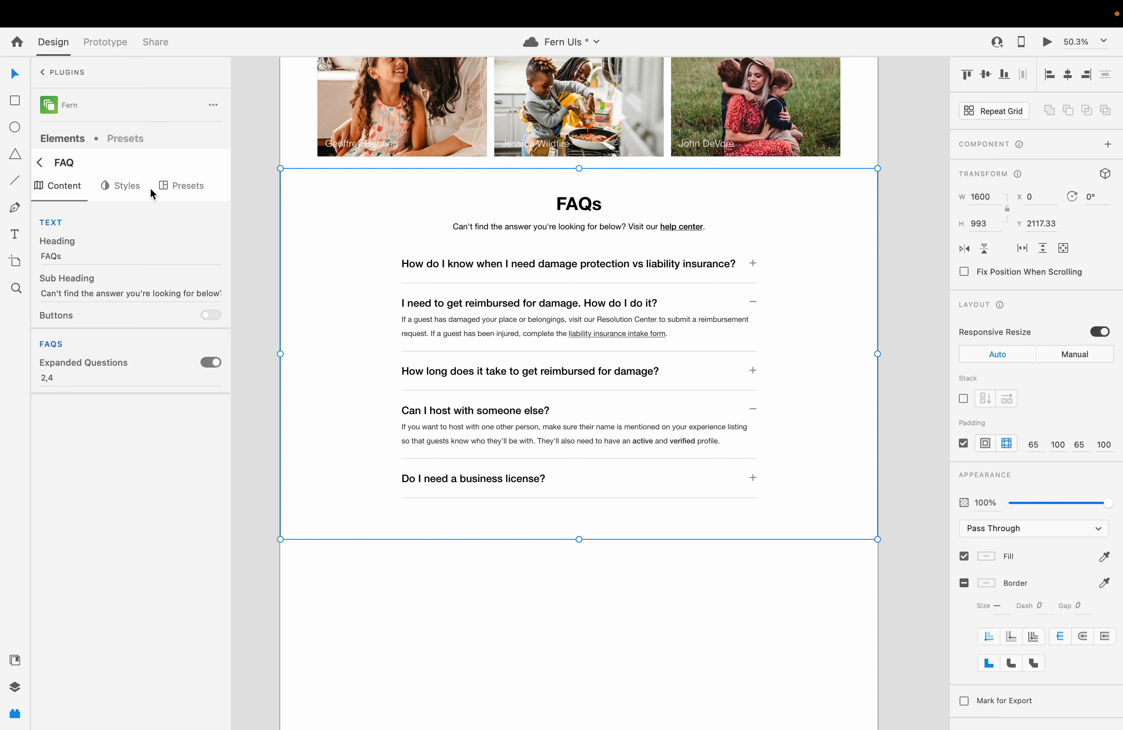
click(124, 186)
scroll(103, 505, down, 5)
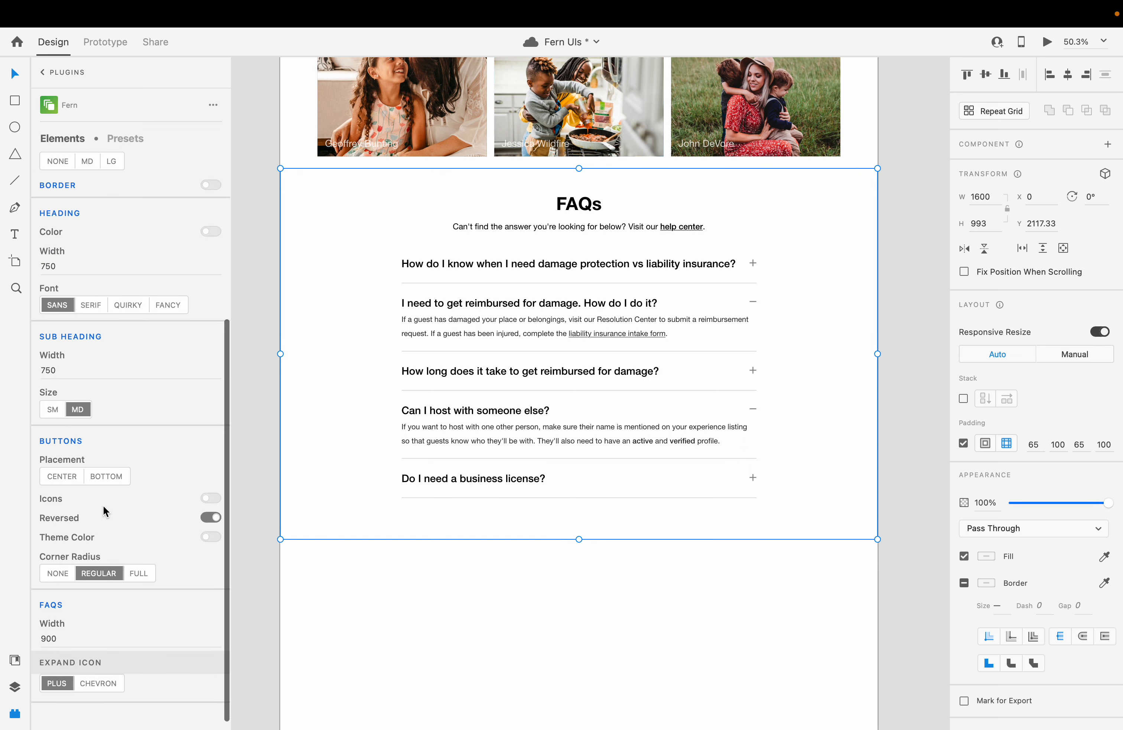
click(91, 687)
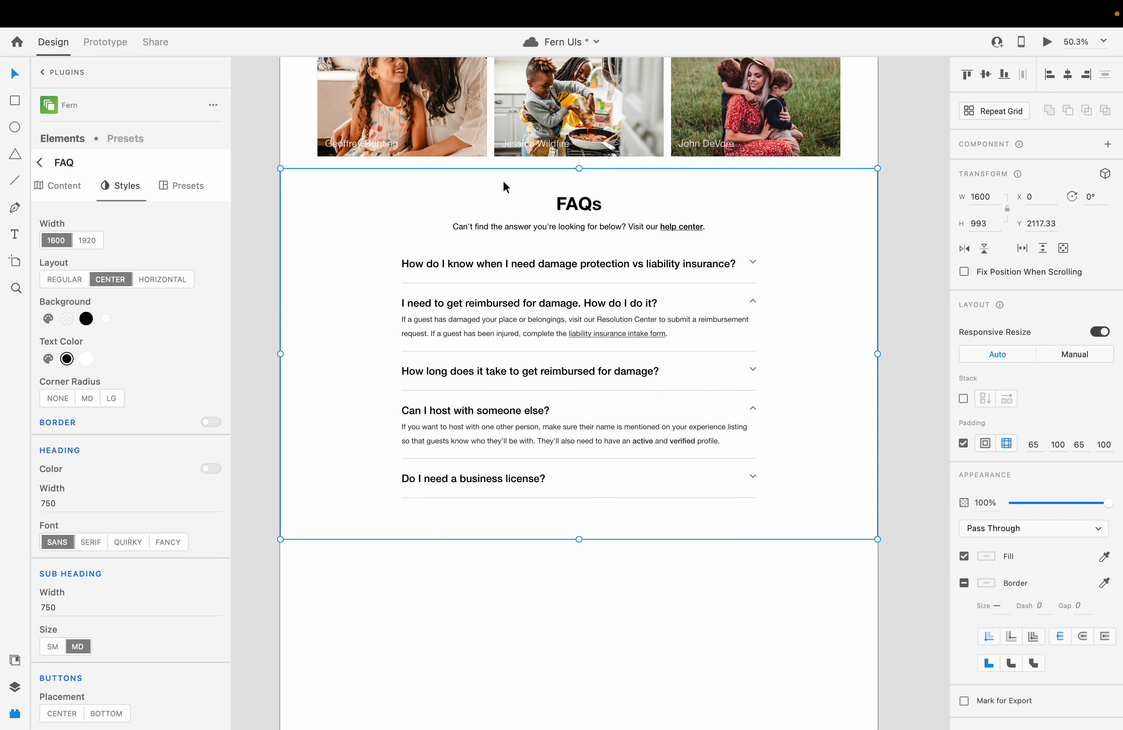
mouse_move(500, 184)
mouse_down()
mouse_move(500, 208)
mouse_move(507, 184)
mouse_up()
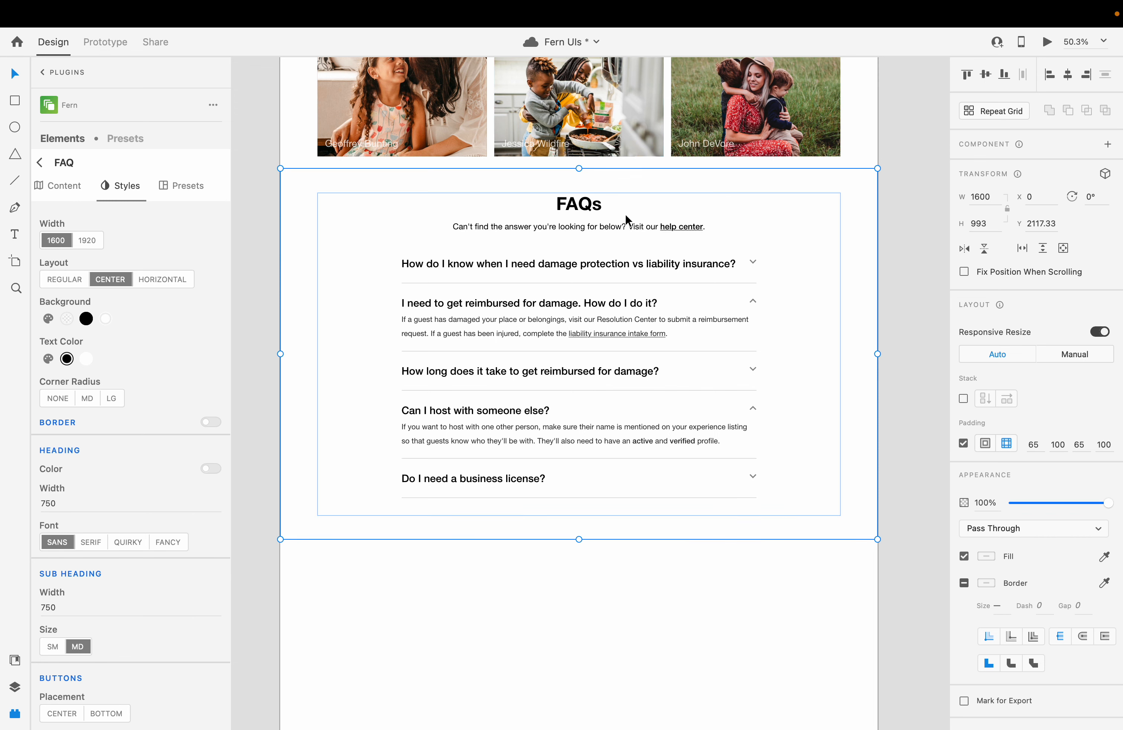
Examine the formatting markup at the end of the FAQ sub heading's text
click(59, 189)
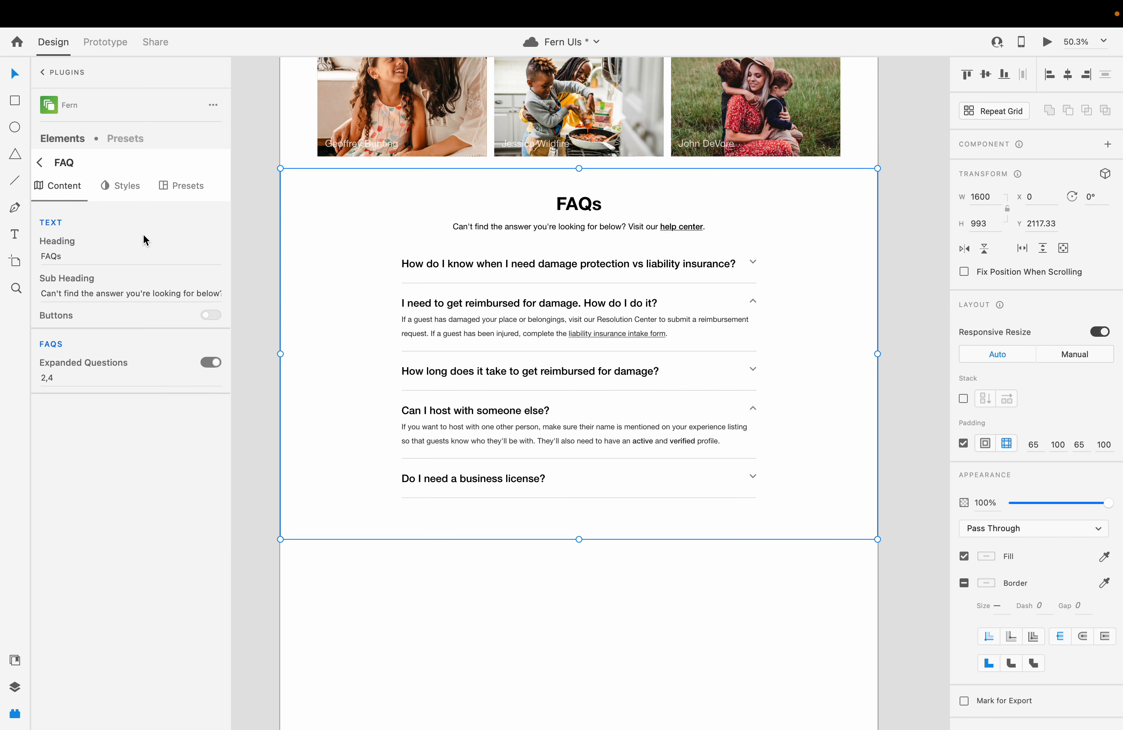
click(144, 289)
key(End)
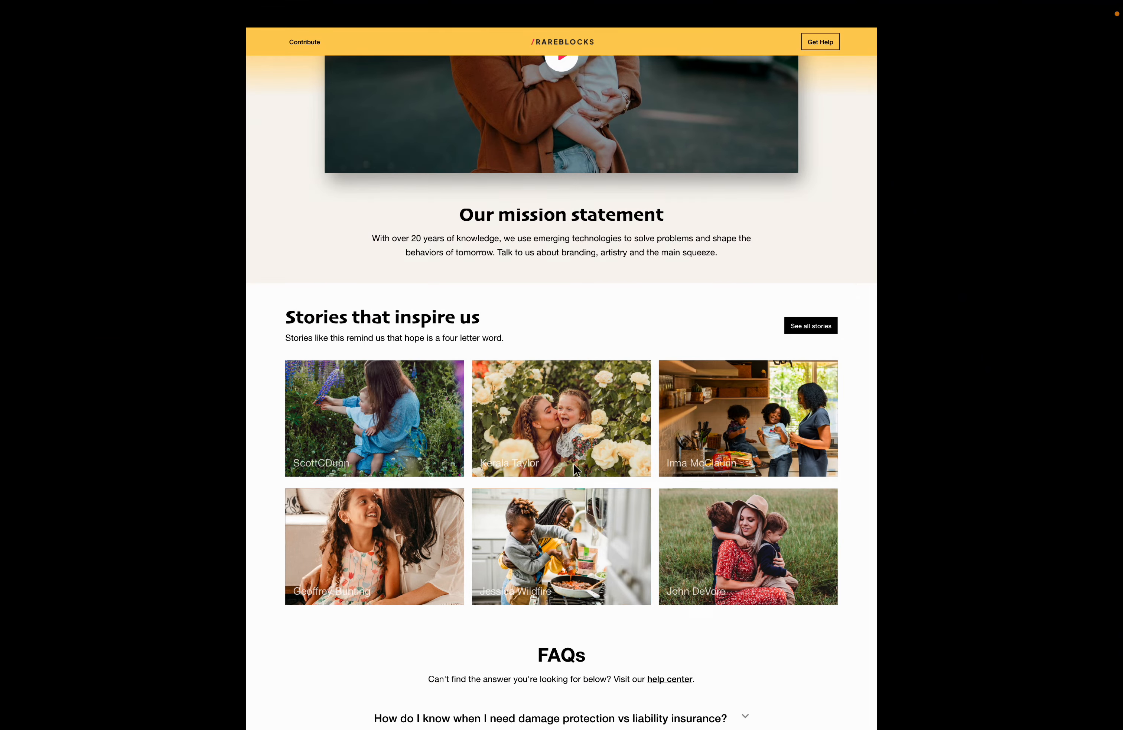
Review the whole page in the preview, from the hero area down to the FAQs
scroll(574, 464, down, 5)
scroll(574, 464, up, 10)
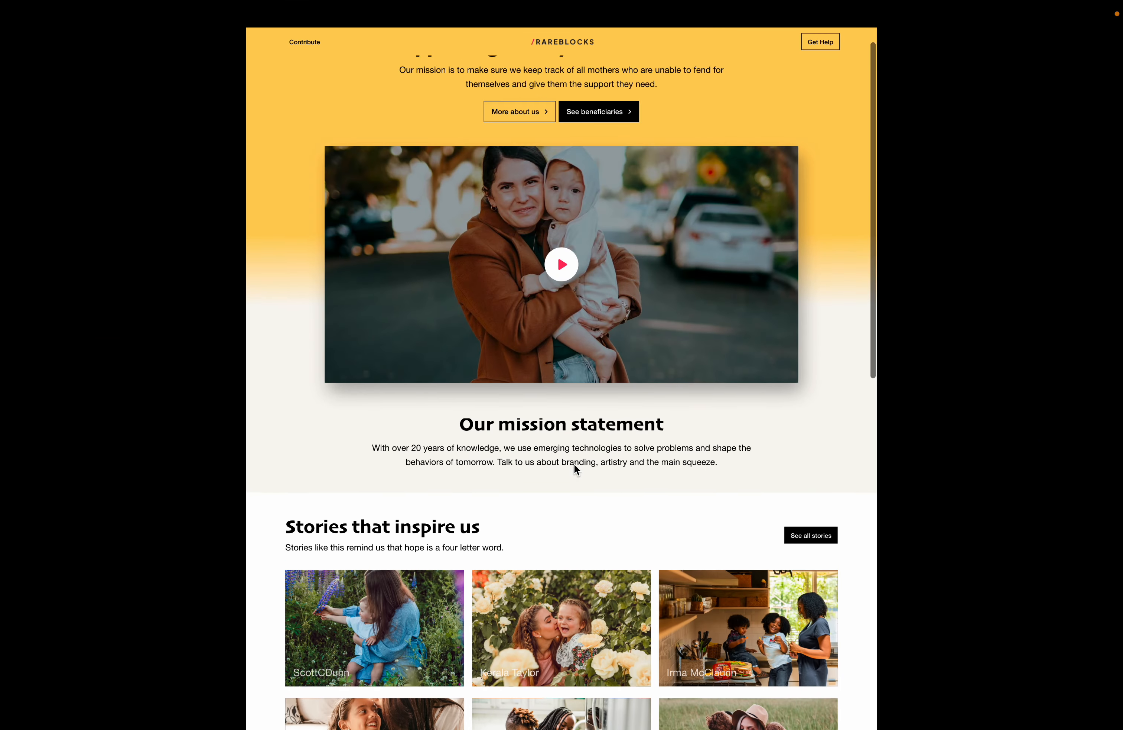
scroll(574, 463, down, 10)
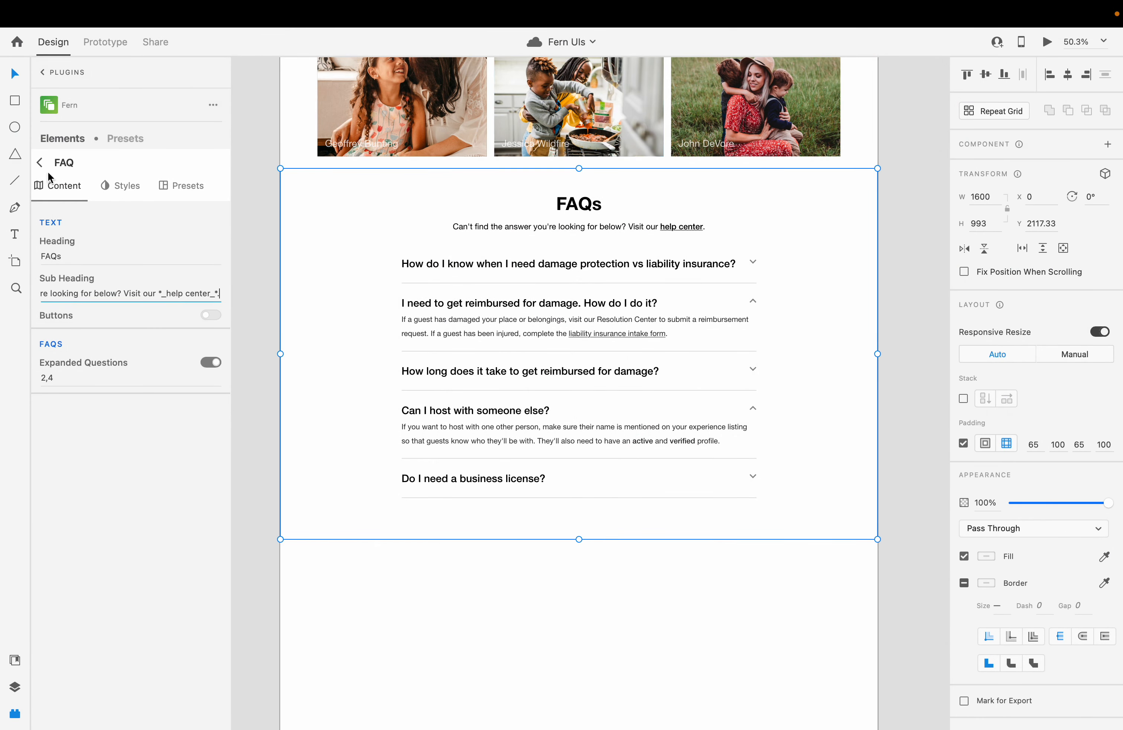
Add a Fern CTA section and place it directly beneath the FAQ section at Y 3110.33
click(39, 162)
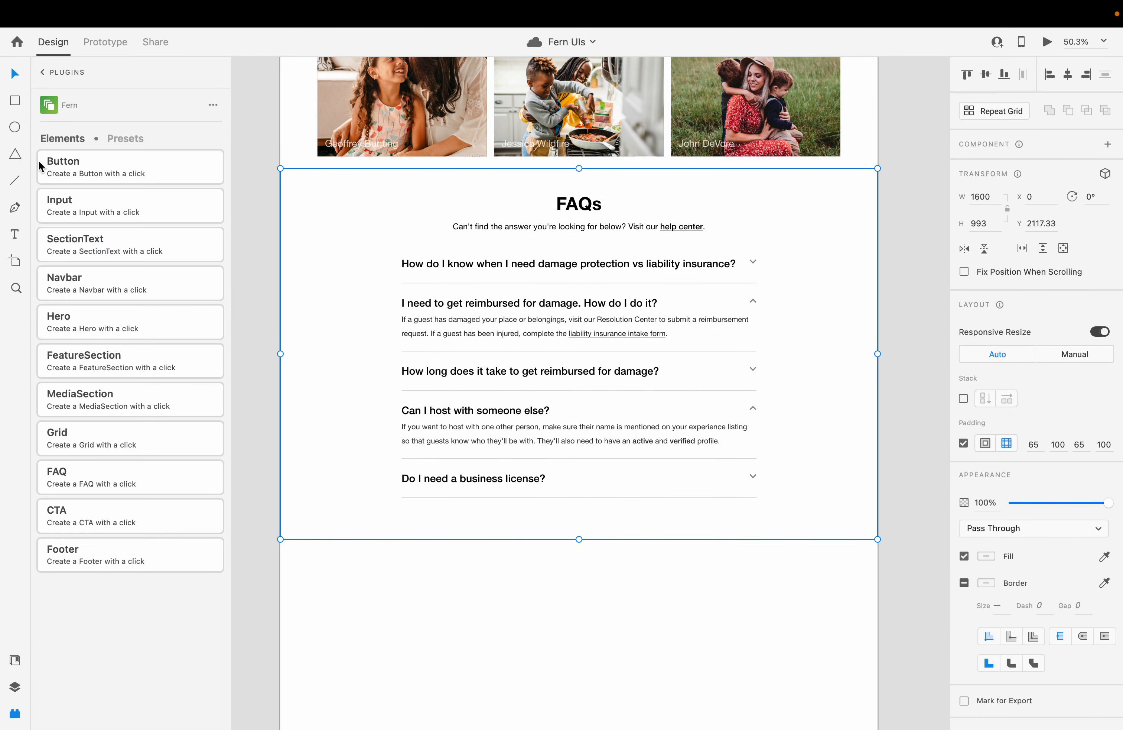
click(131, 520)
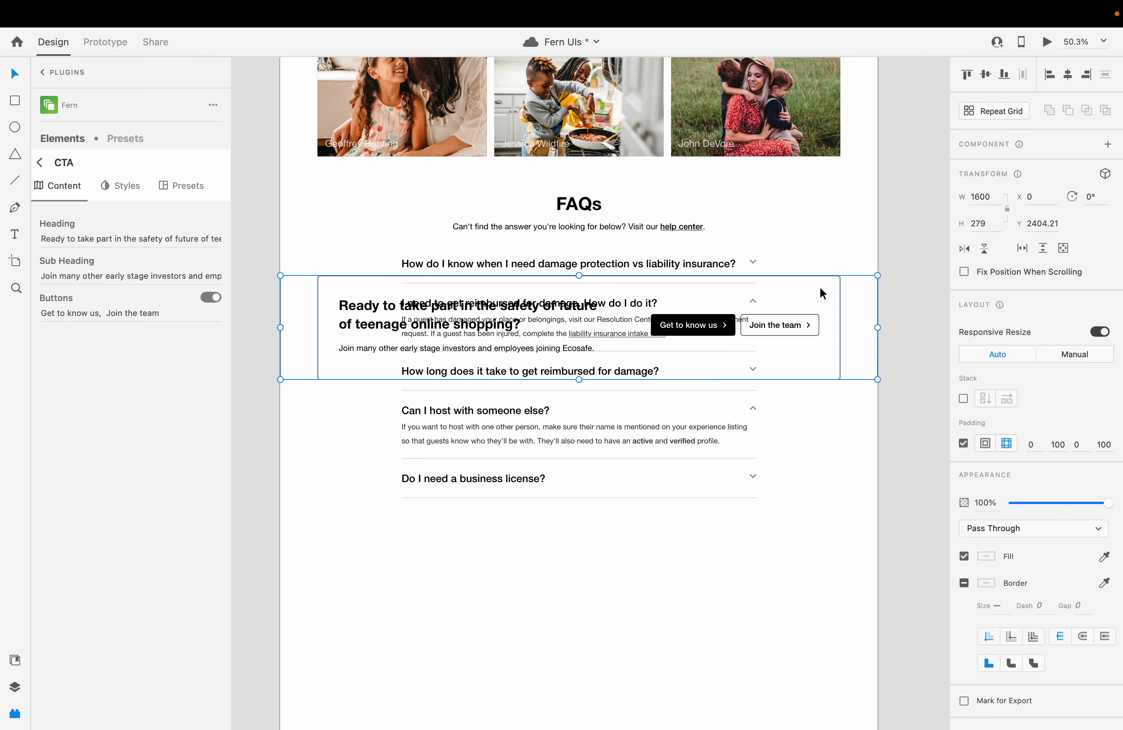
drag(819, 286, 838, 550)
scroll(589, 407, down, 3)
scroll(590, 409, down, 1)
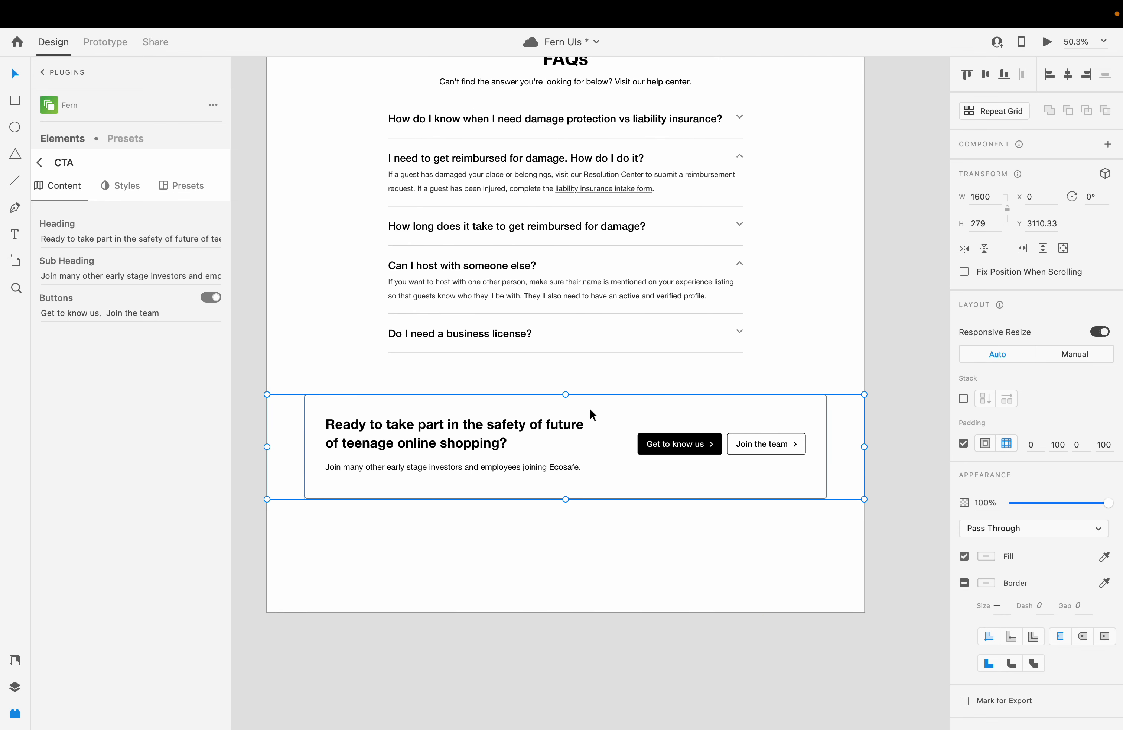
Set the CTA heading to "Ready to take part in providing hope and joy to a young mother near you?"
click(83, 238)
key(super+a)
text(Re)
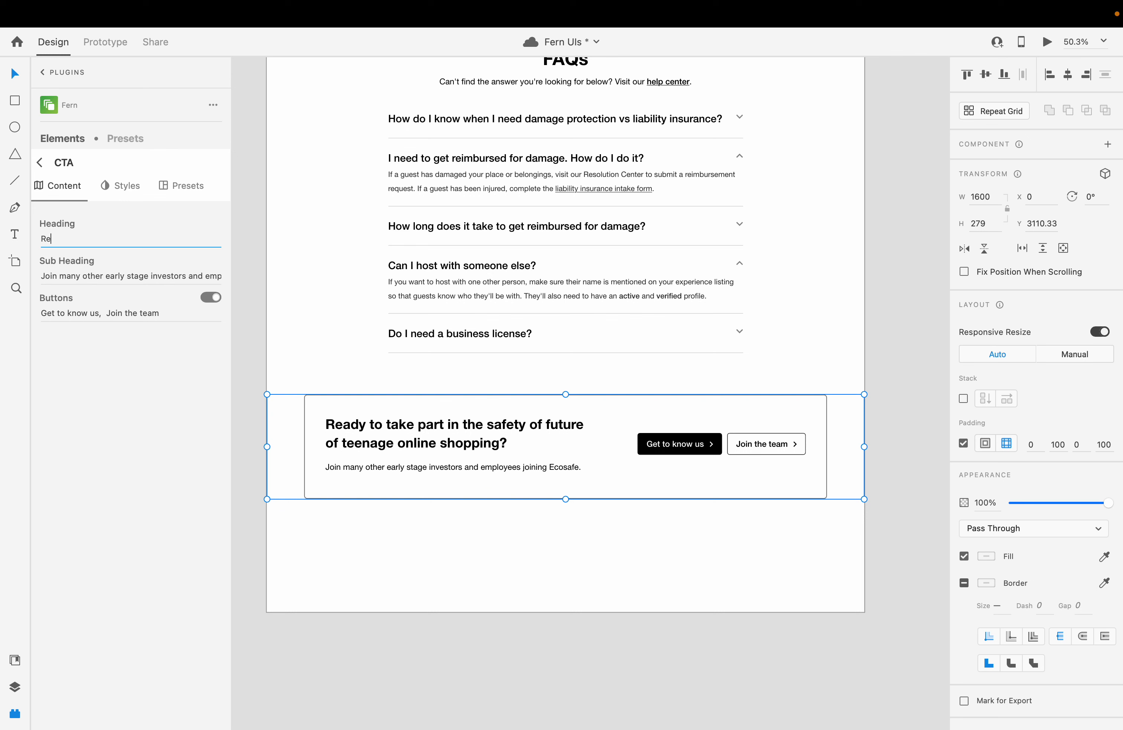
text(ady to take )
text(part in prio)
text(o)
text(vidin)
text(g hope and jo)
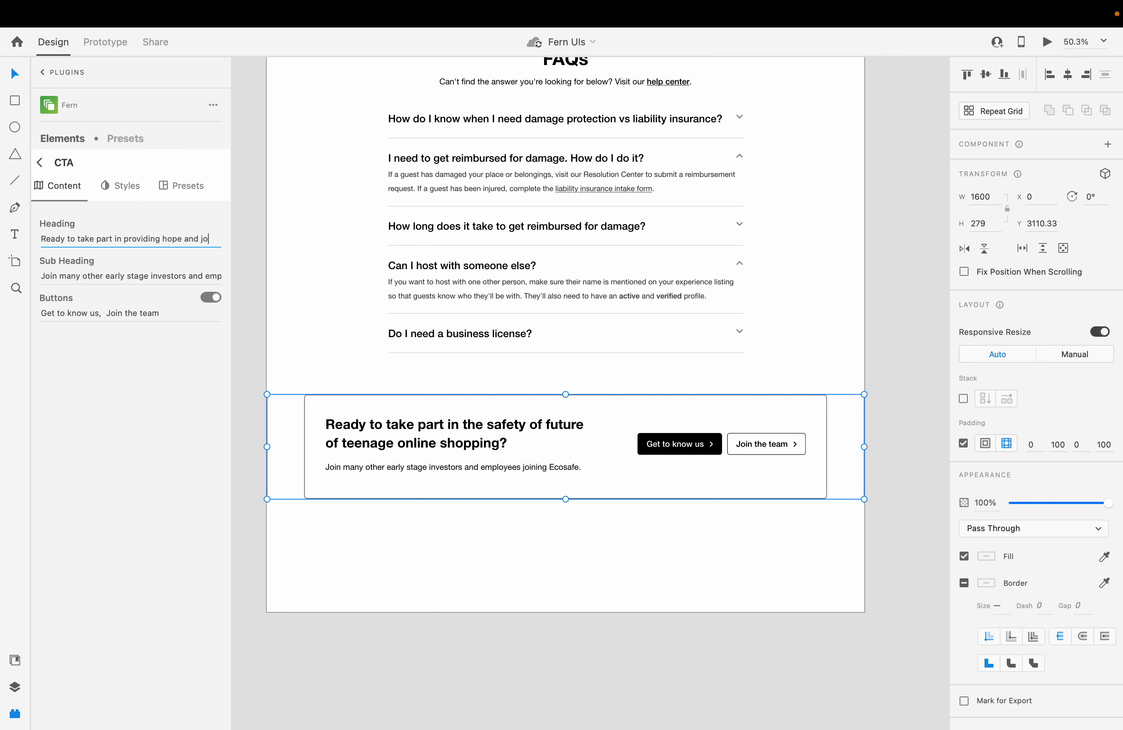
text(y to young mo)
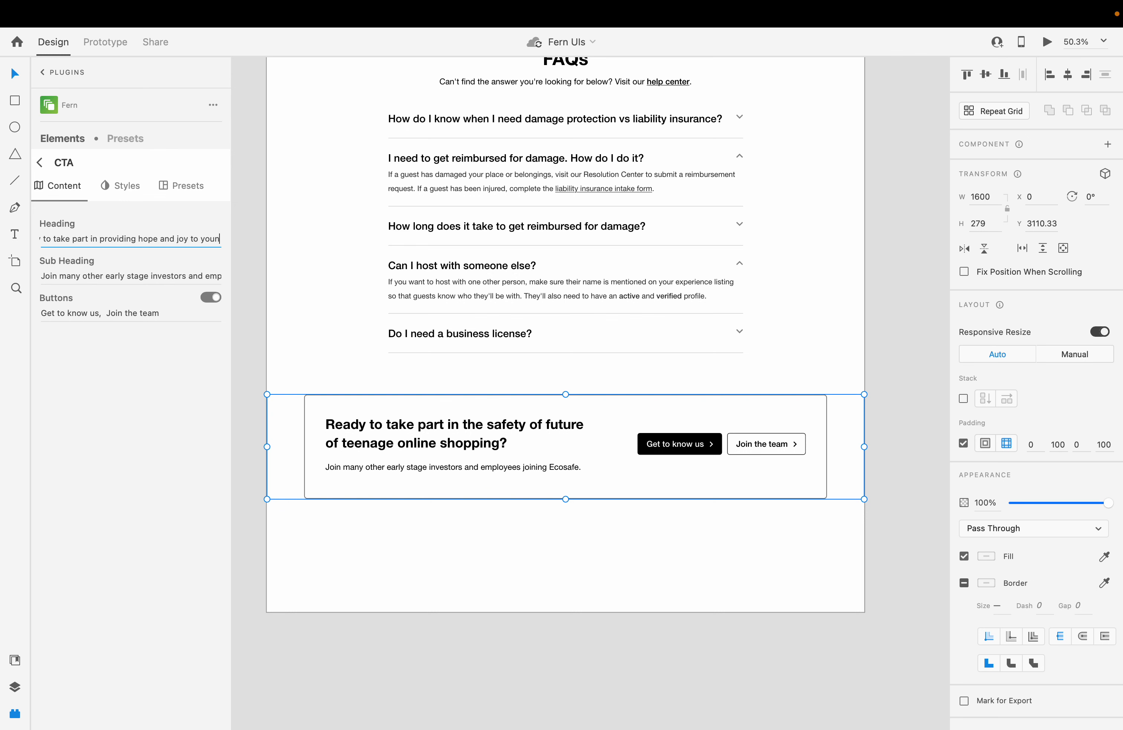
key(BackSpace)
key(BackSpace)
key(BackSpace)
key(BackSpace)
key(BackSpace)
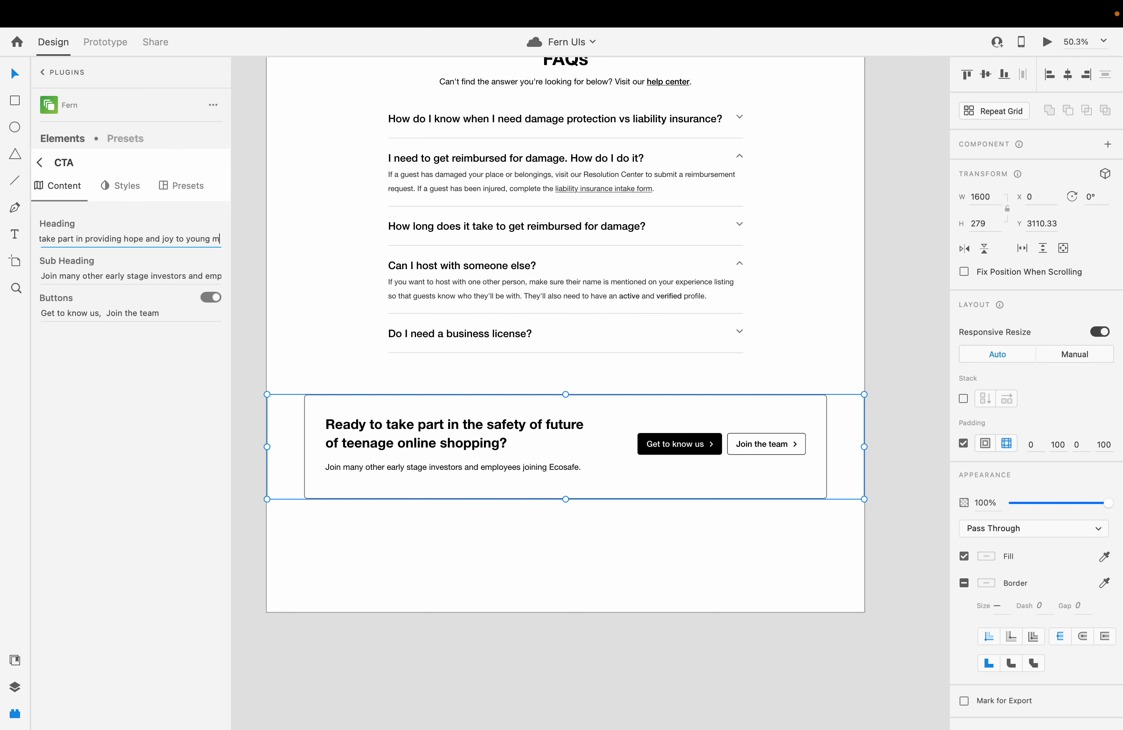
key(BackSpace)
key(BackSpace)
key(BackSpace)
text(a )
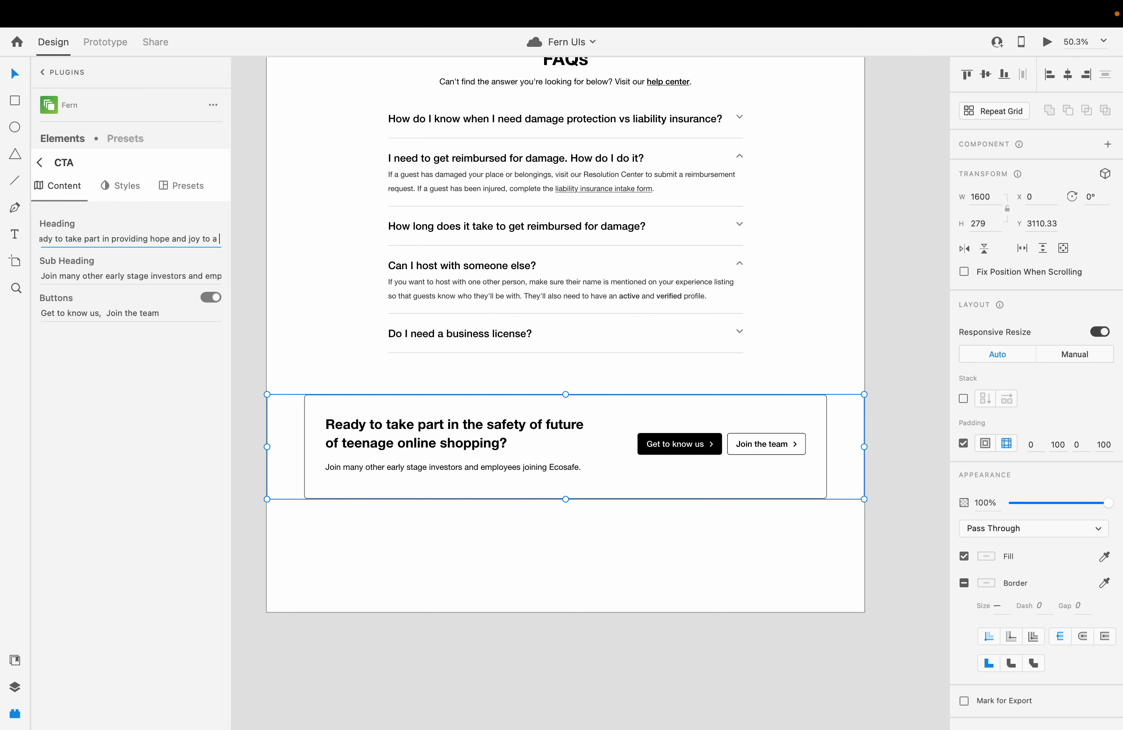
text(young)
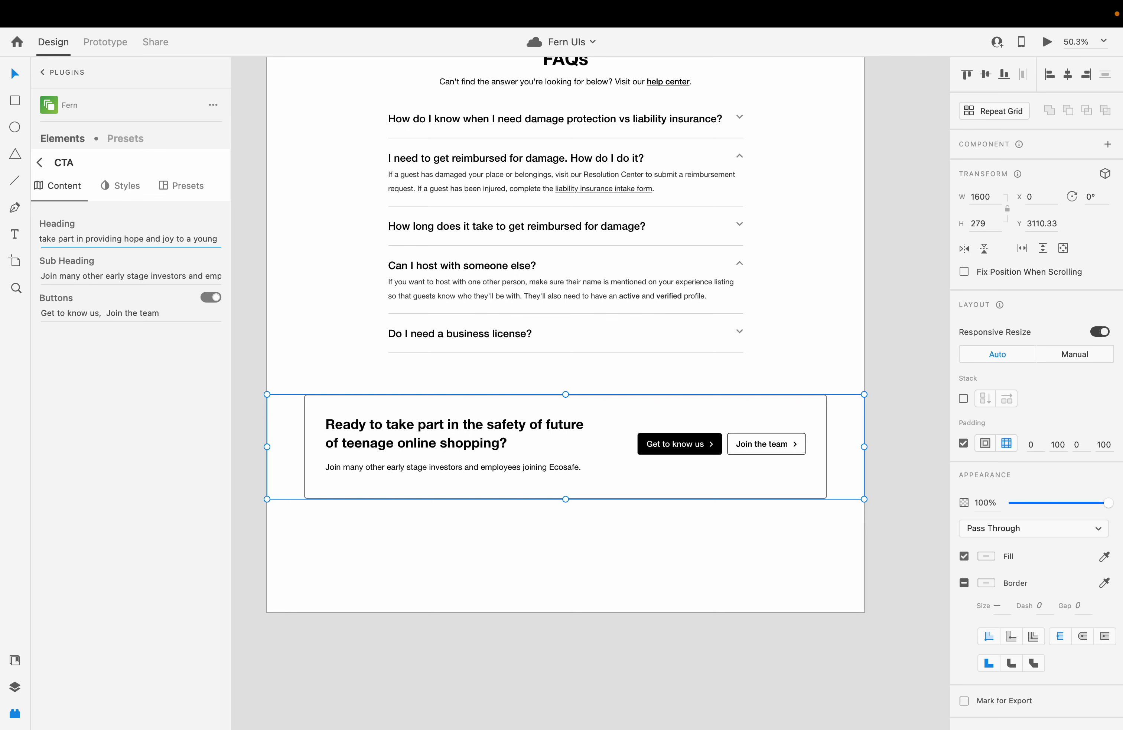
text( mother near you?)
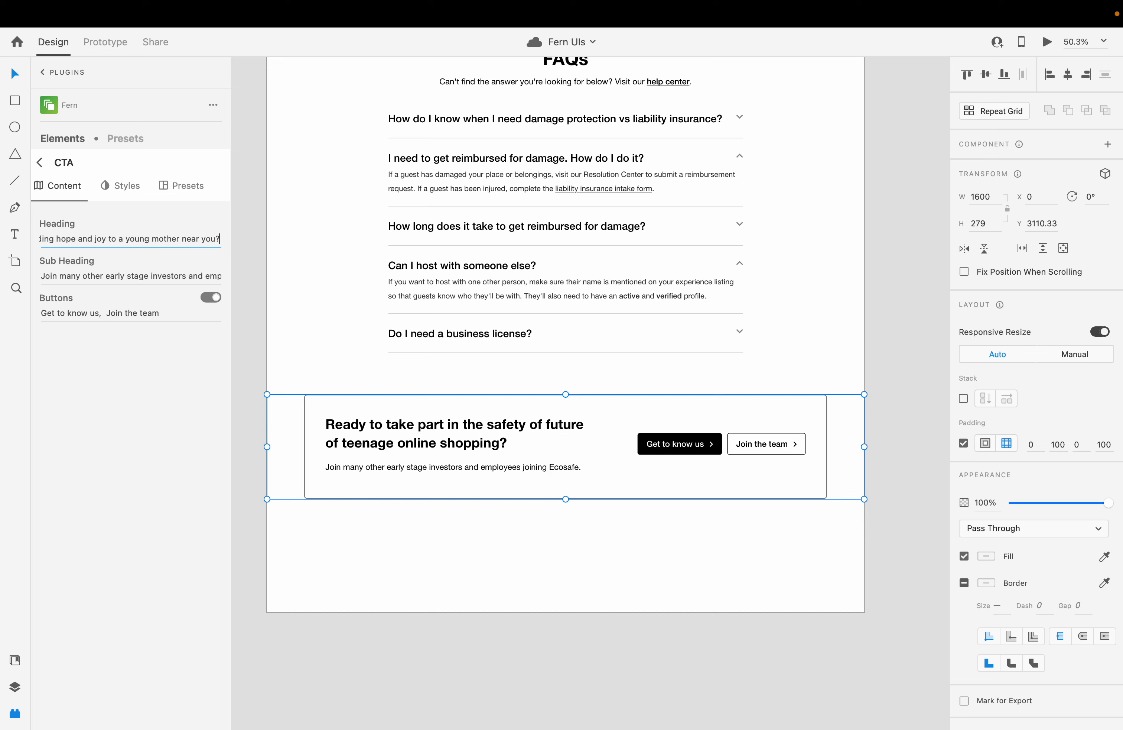
key(Return)
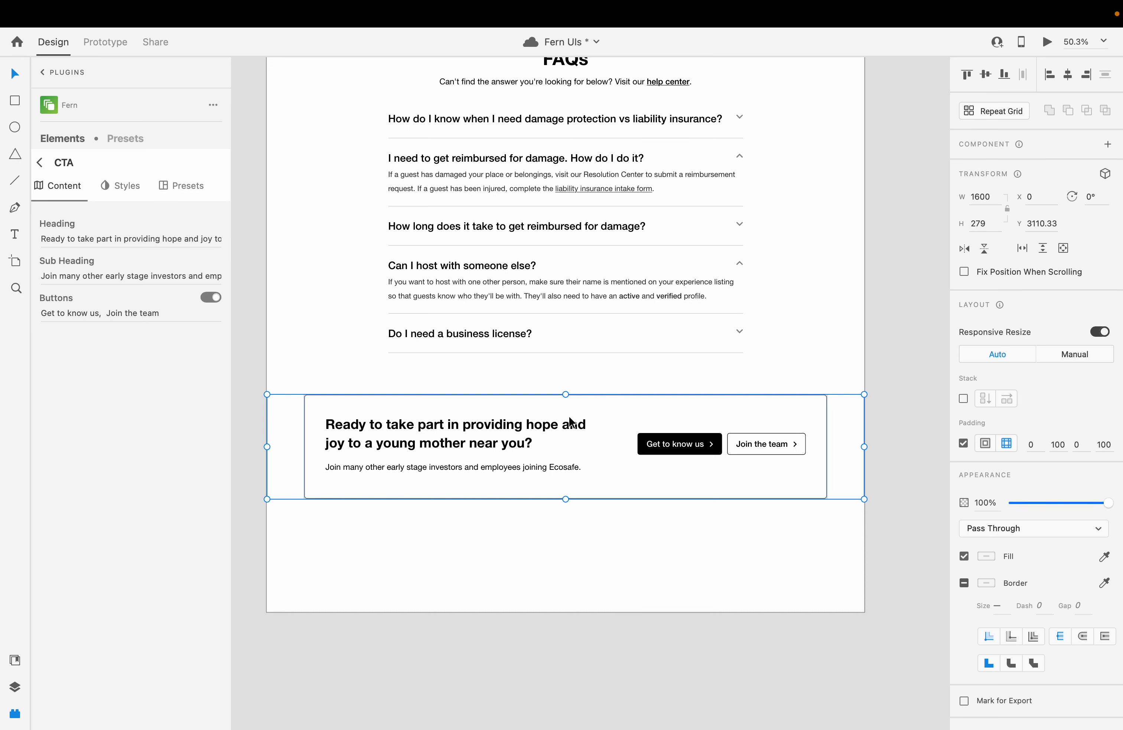
Set the CTA's button labels to "Make a donation, Partner with us"
triple_click(92, 313)
text(Make a don)
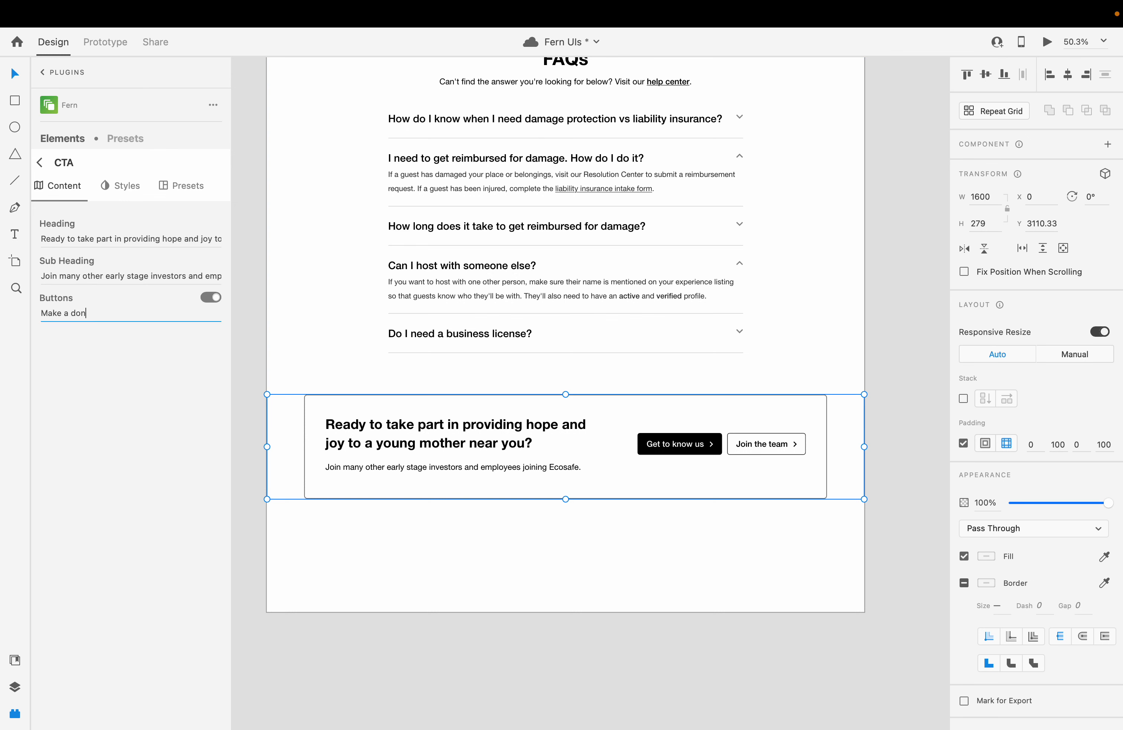
text(ation, Partner with us)
key(Return)
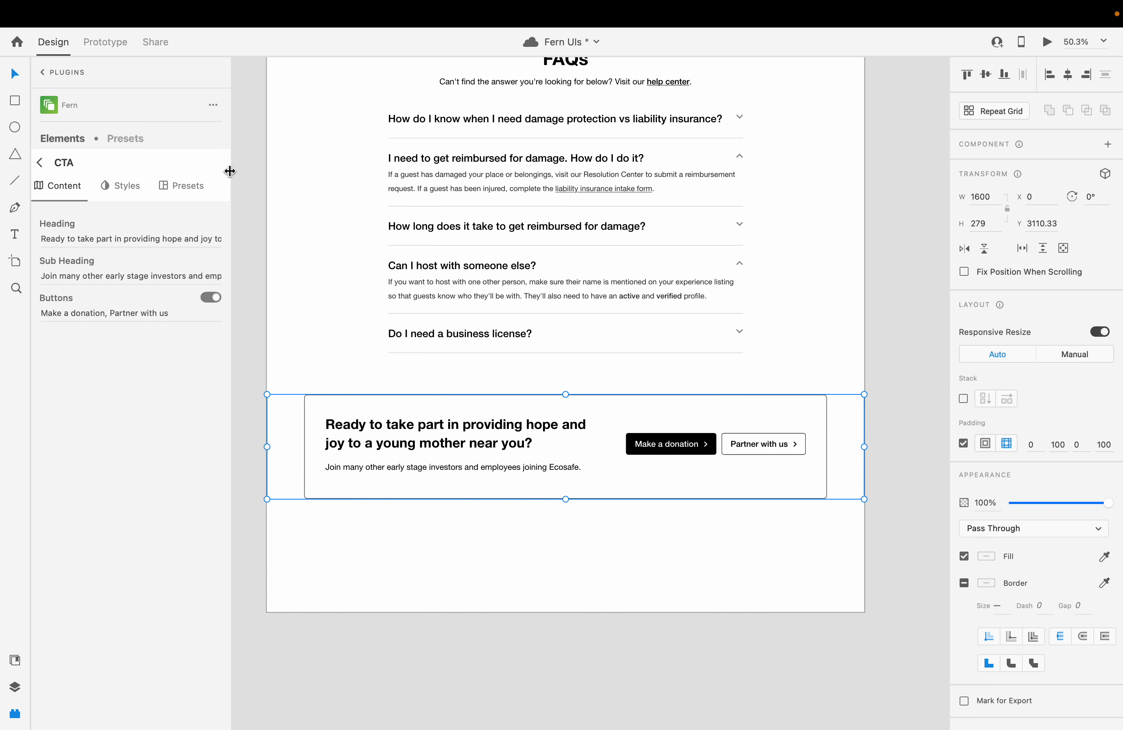
Set the CTA box's corner radius to None and check the section in the page preview
click(127, 184)
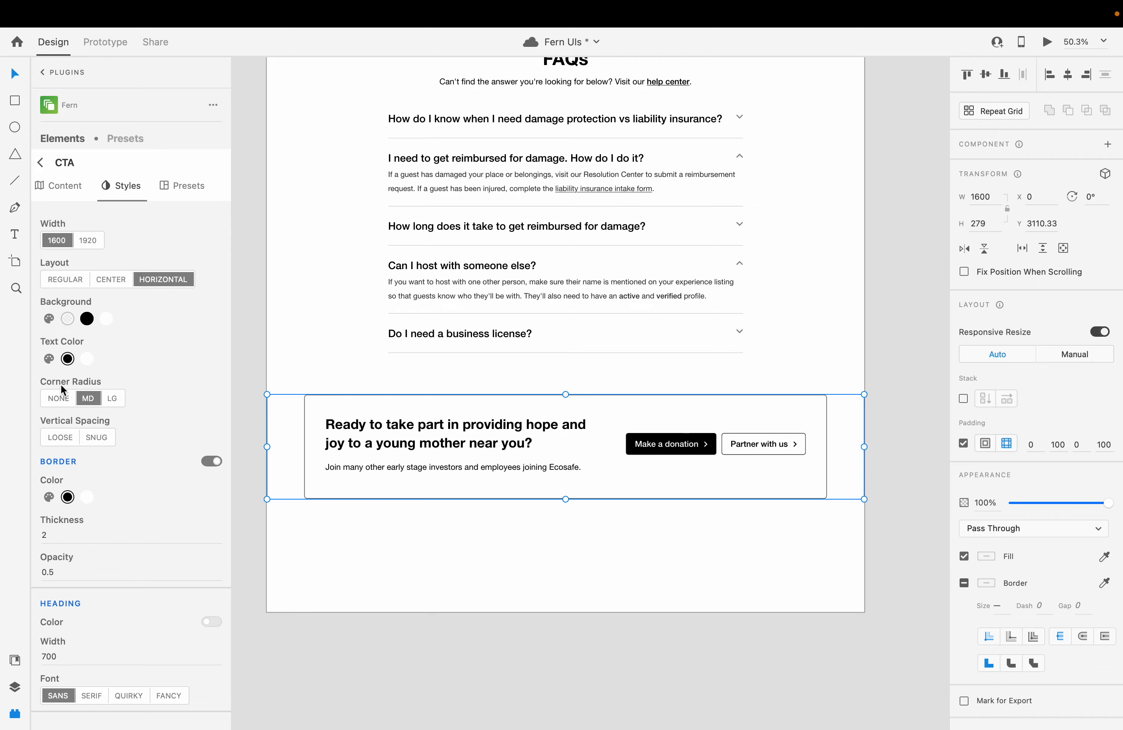
click(57, 398)
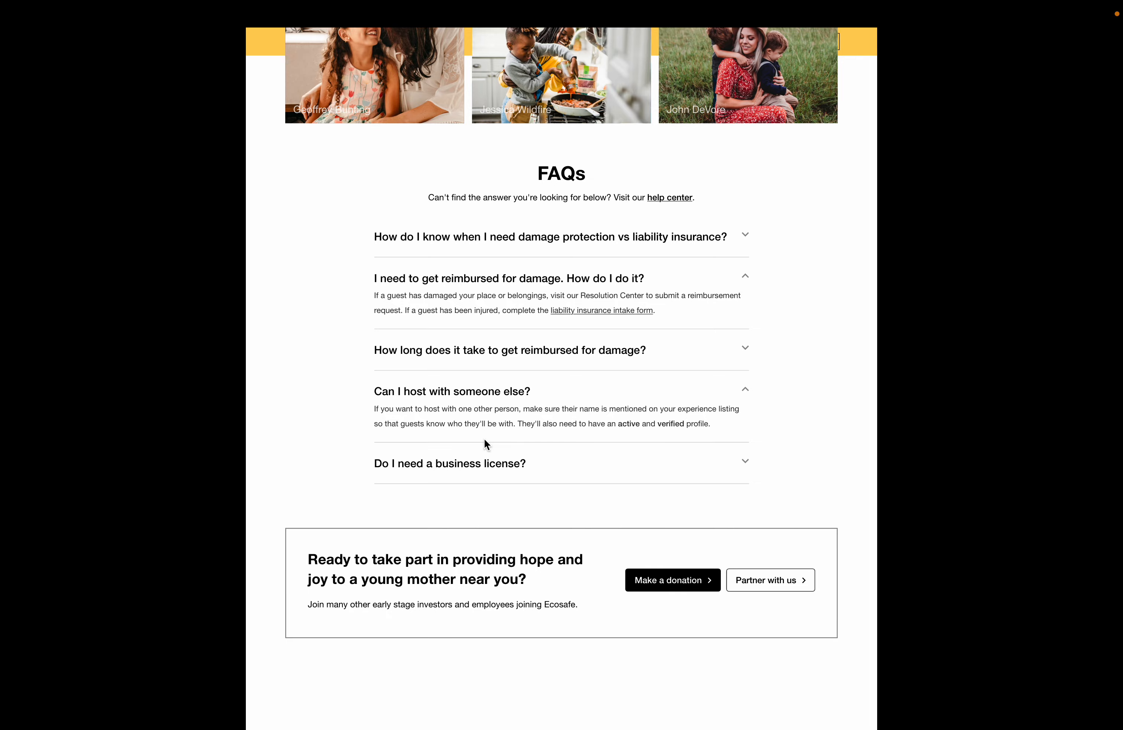
scroll(484, 441, down, 1)
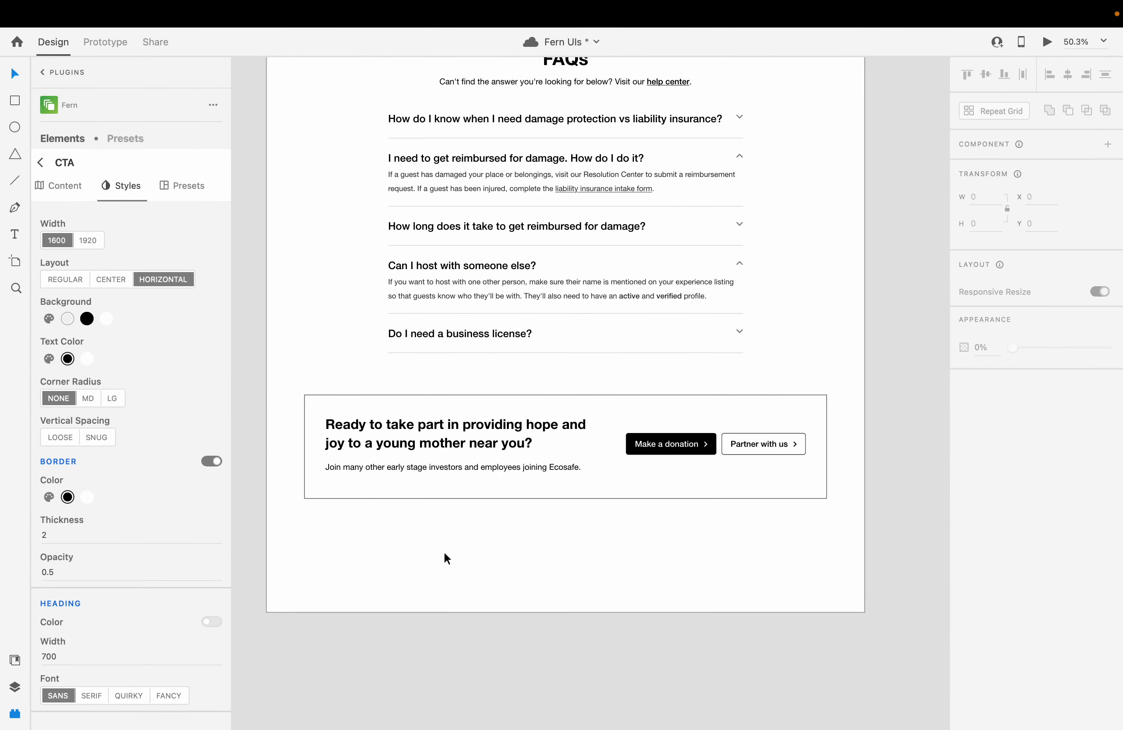
Extend the artboard to a height of 3805 and add a Fern footer aligned to its bottom edge
click(445, 554)
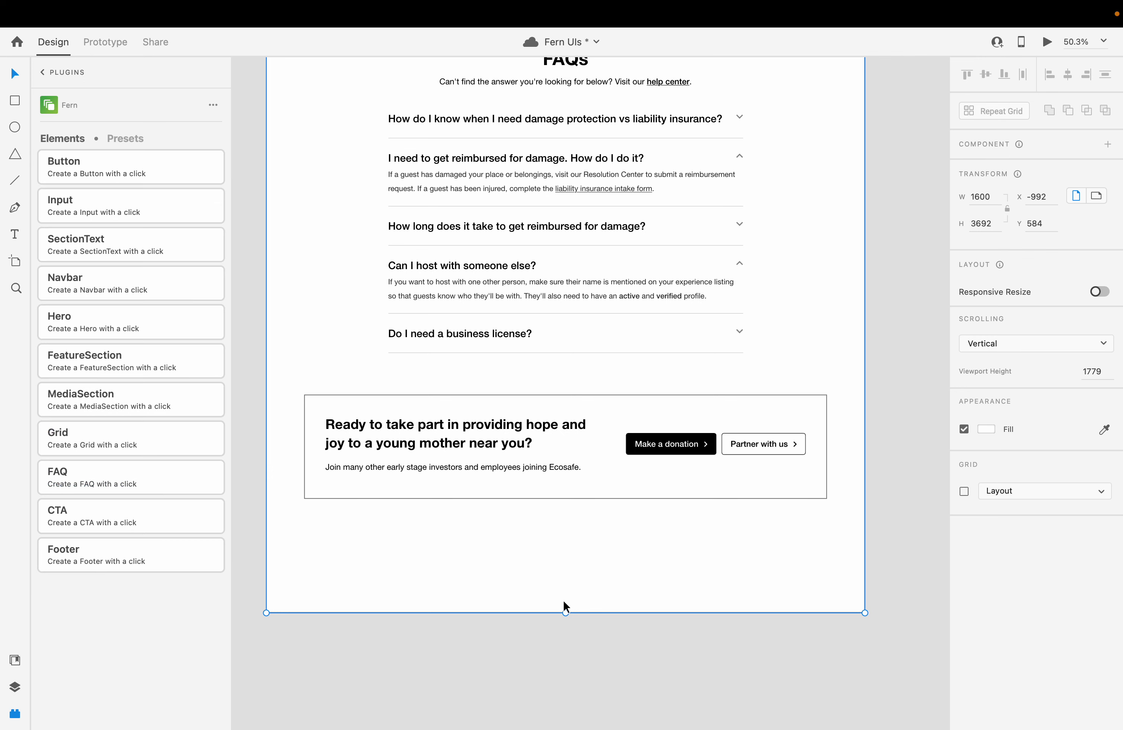
drag(566, 611, 567, 655)
scroll(500, 558, down, 3)
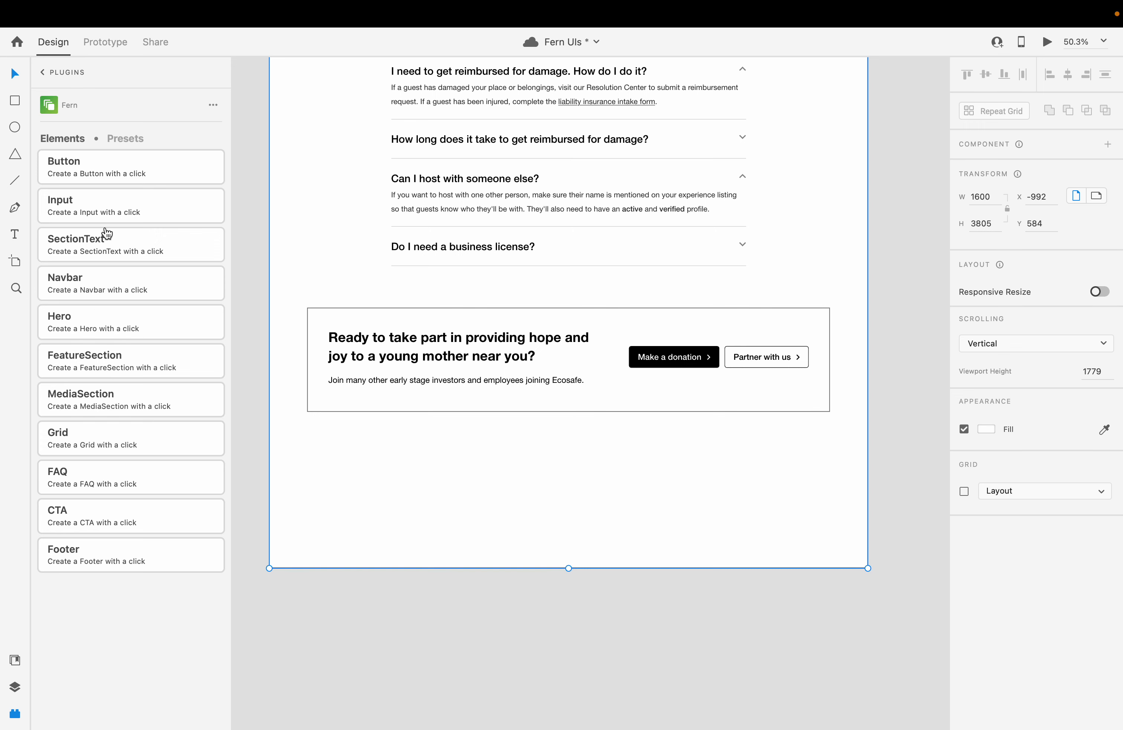
click(109, 554)
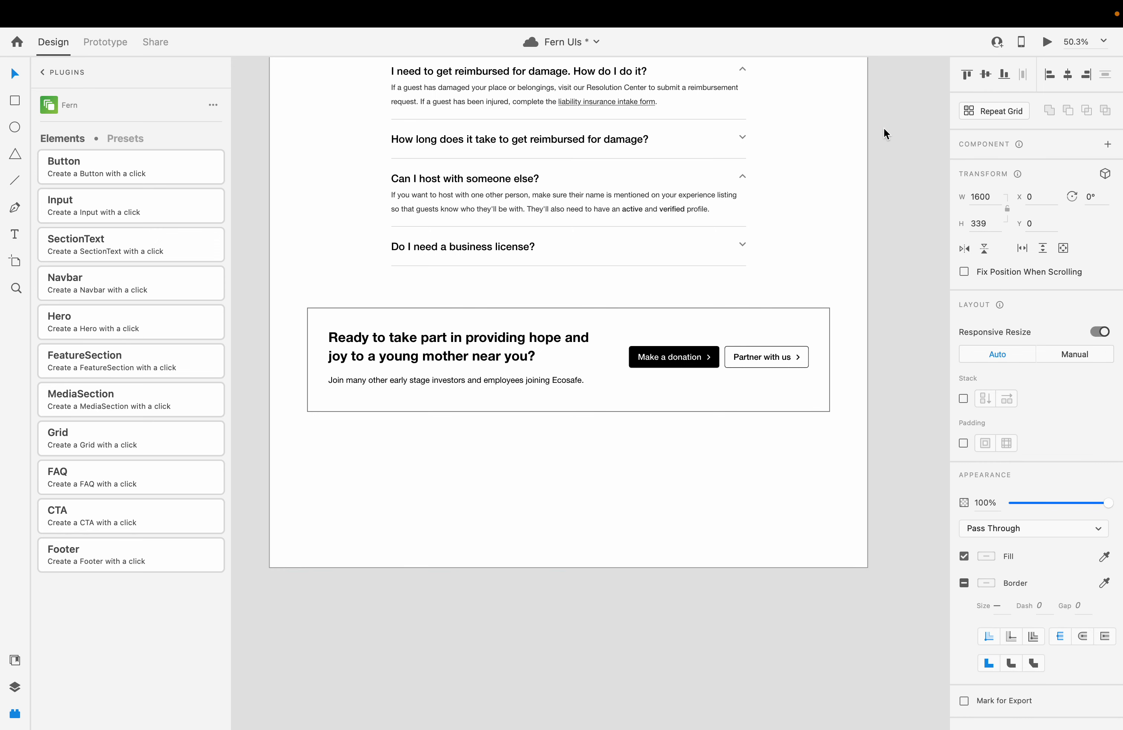
click(1004, 74)
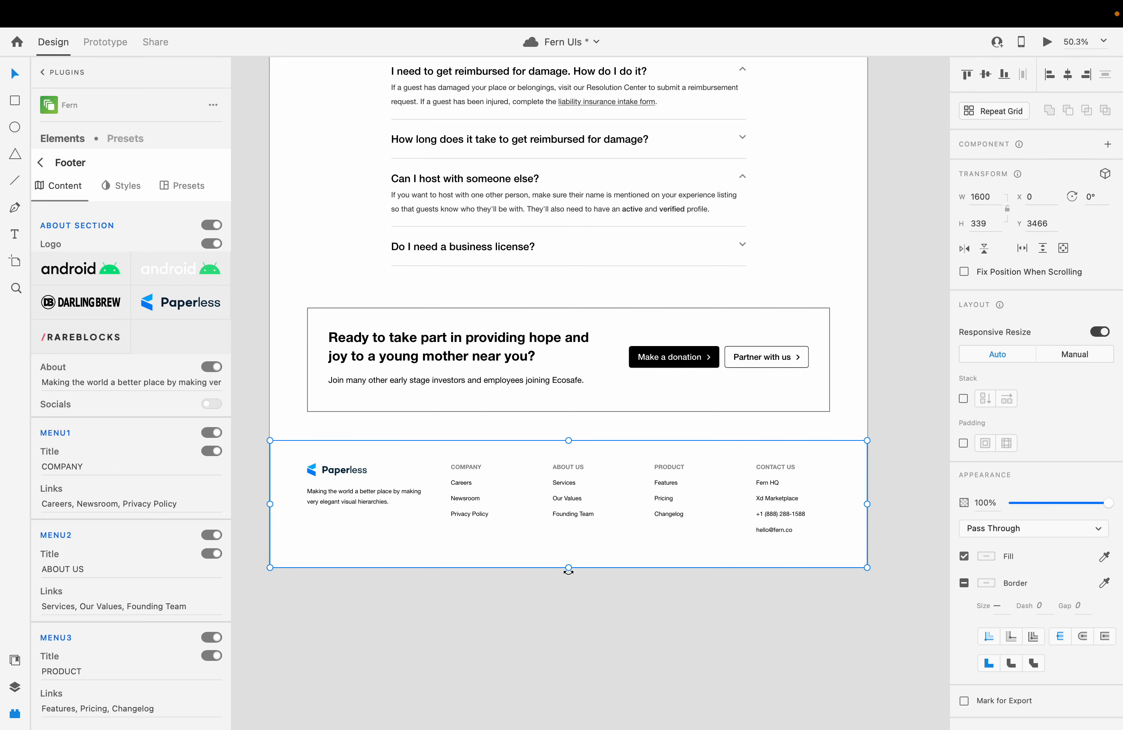
Shorten the artboard to a height of about 3743
click(514, 427)
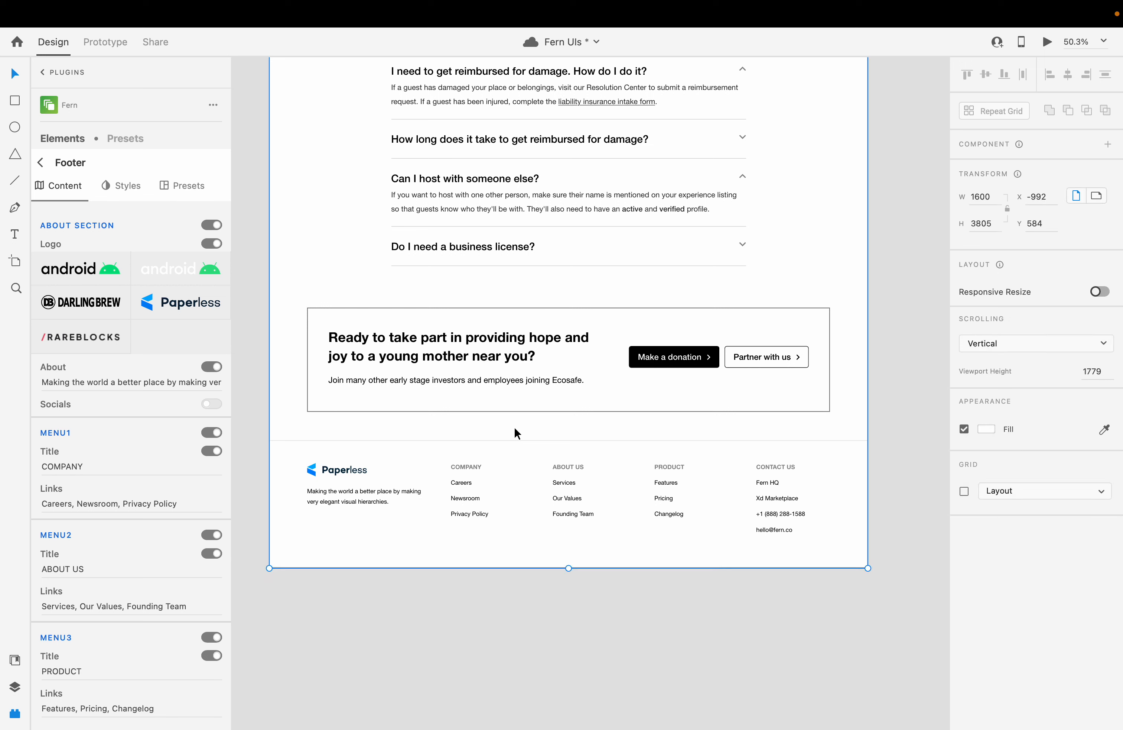
drag(570, 568, 571, 543)
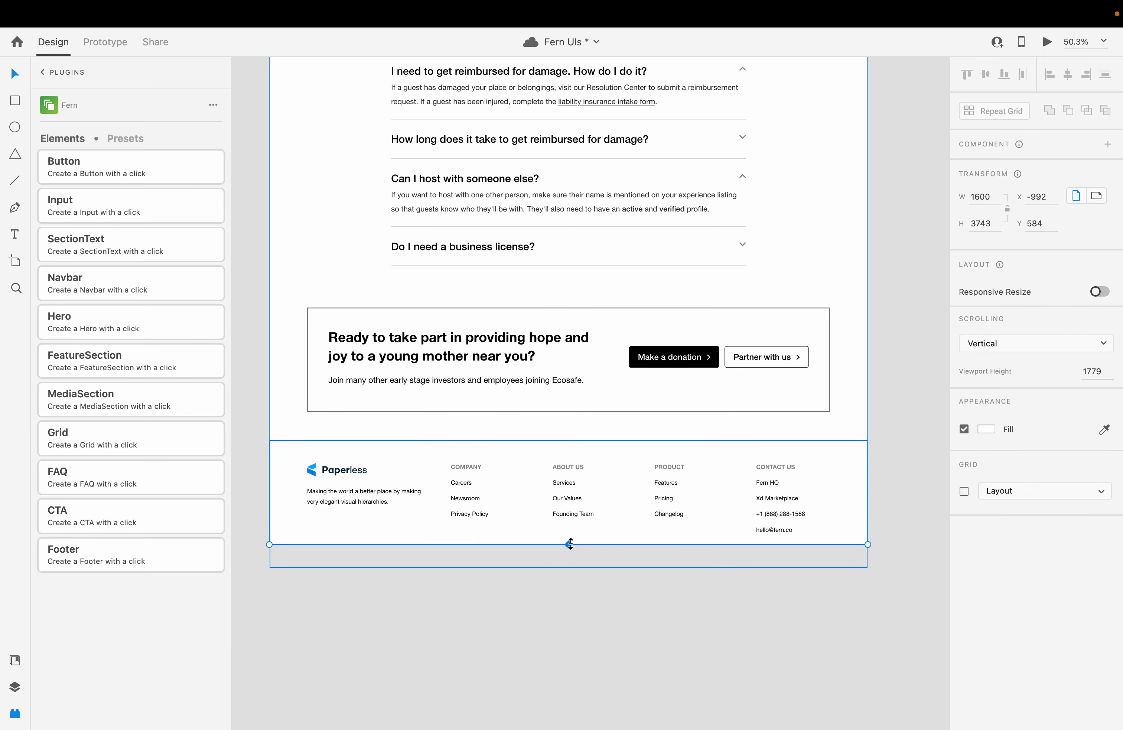